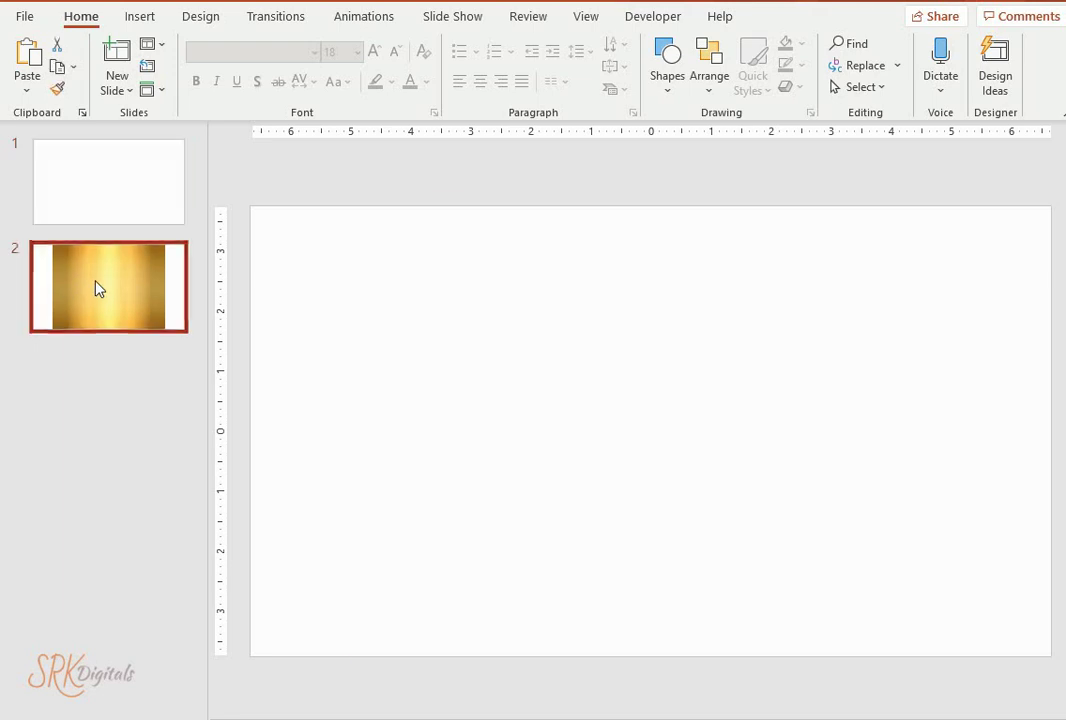
- Copy the gold texture picture from slide 2 and paste it onto slide 1
click(542, 334)
right_click(543, 338)
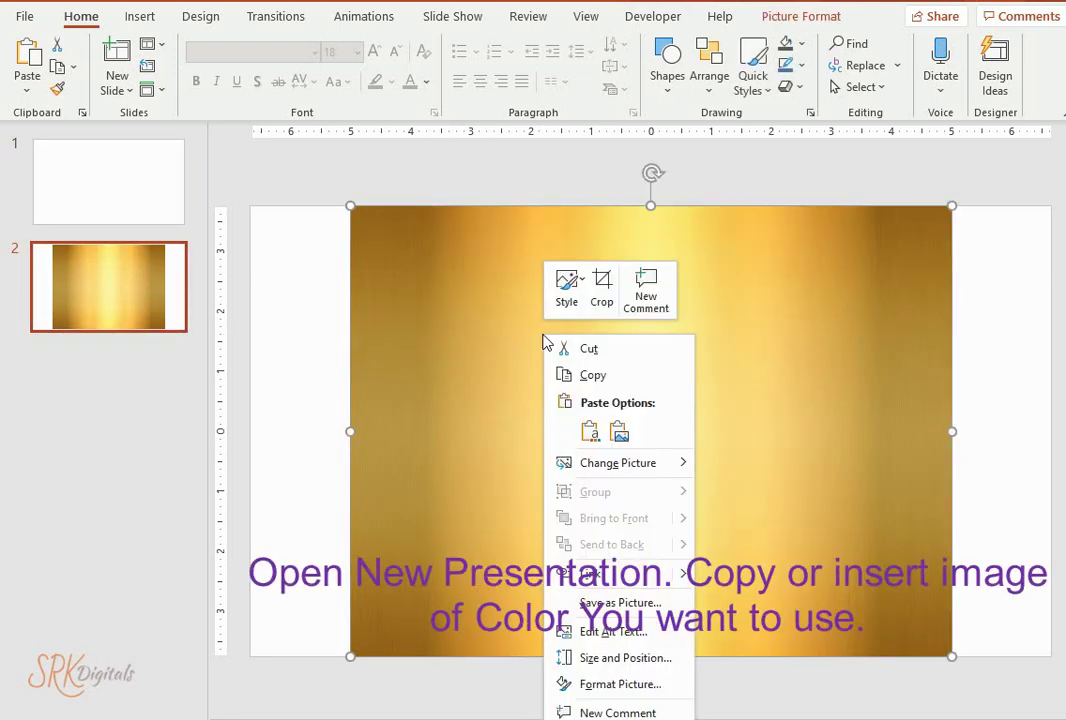
click(620, 376)
click(110, 212)
right_click(572, 365)
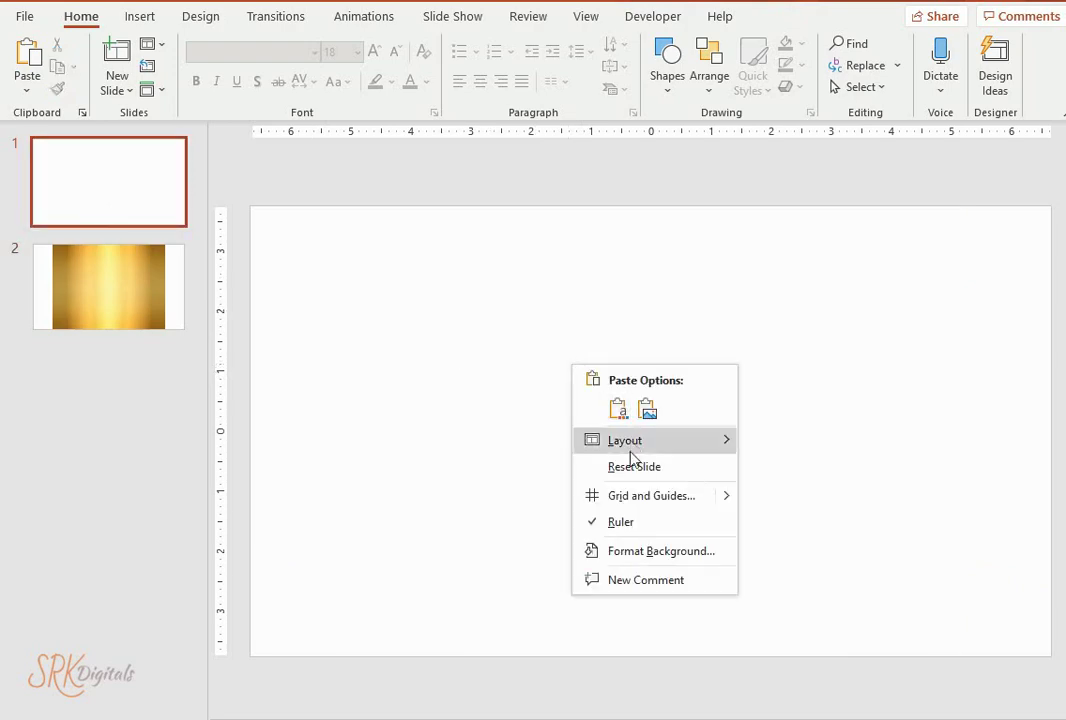
click(618, 409)
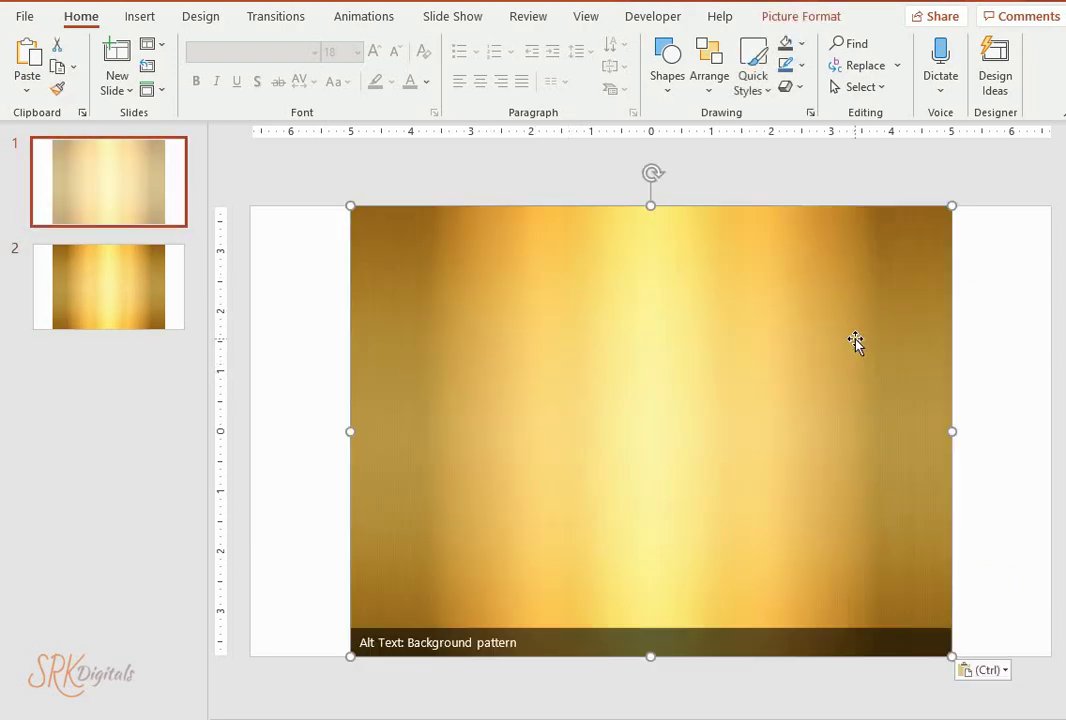
- Crop the pasted gold picture to a Rounded Rectangle shape
click(814, 15)
click(903, 88)
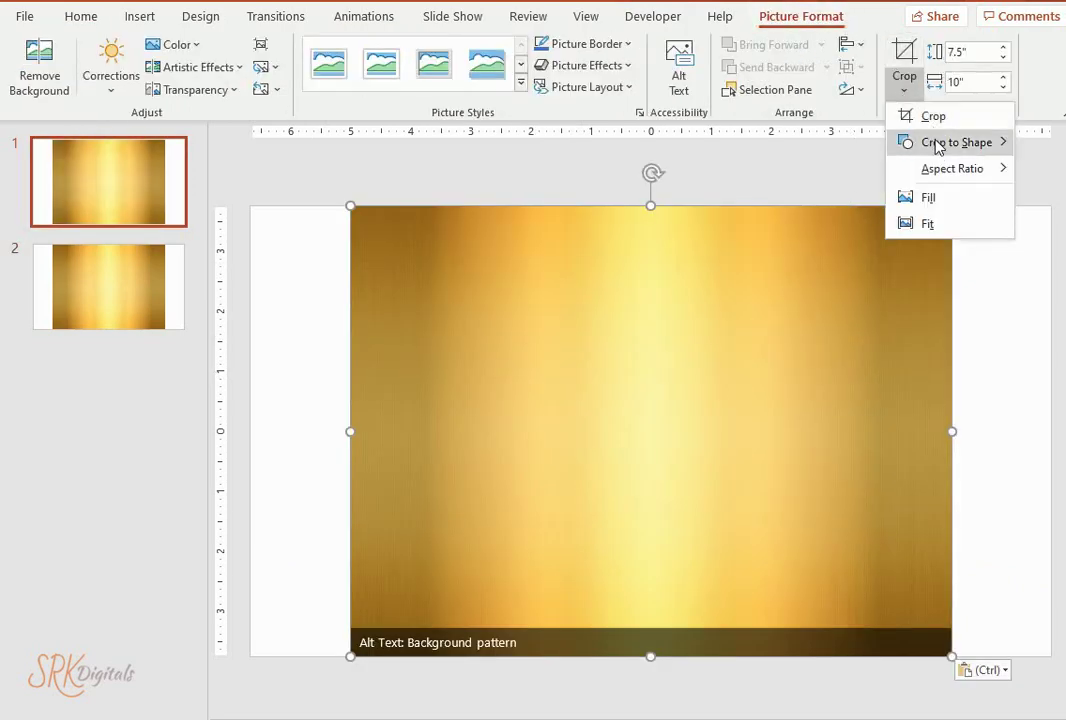
mouse_move(940, 148)
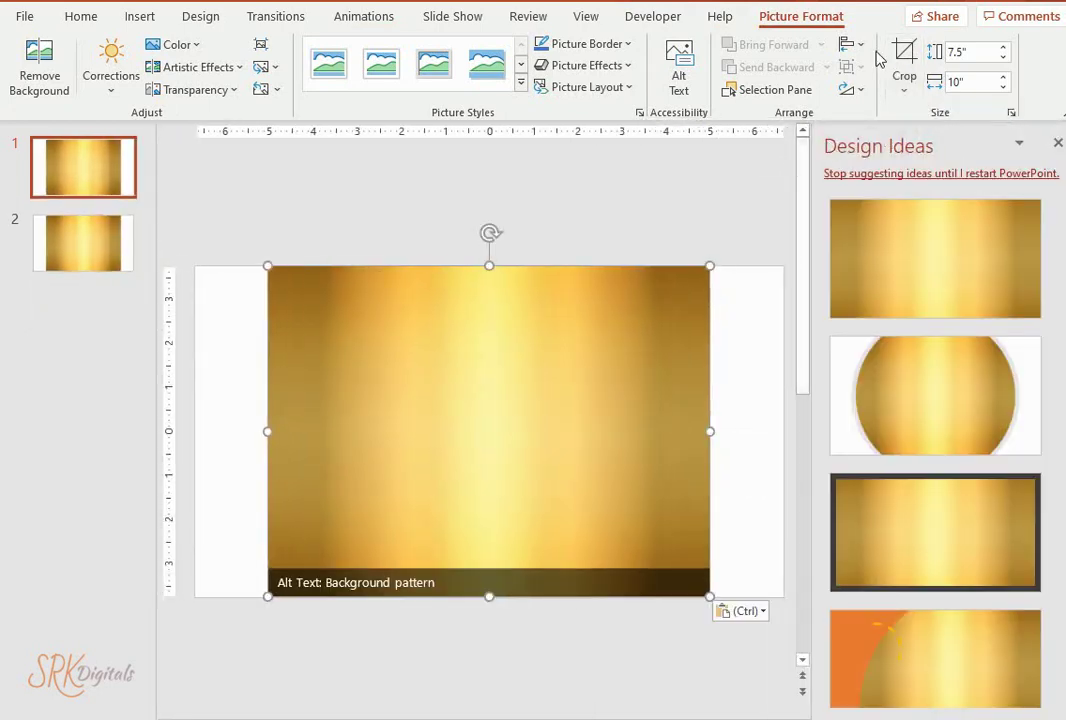
click(905, 88)
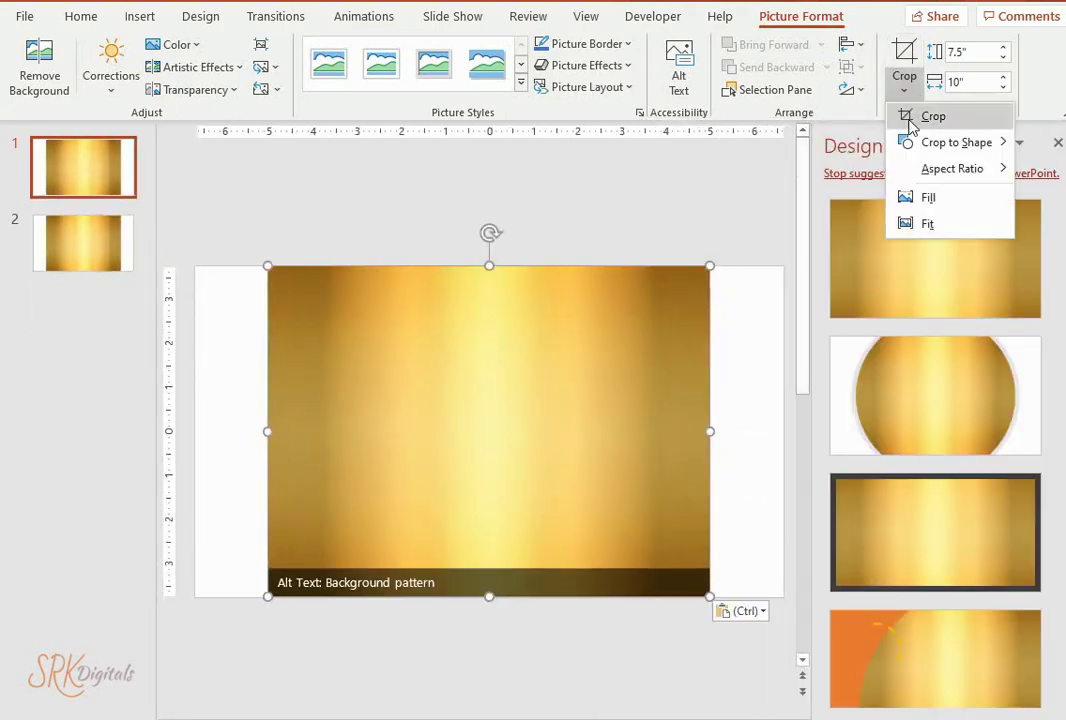
mouse_move(940, 142)
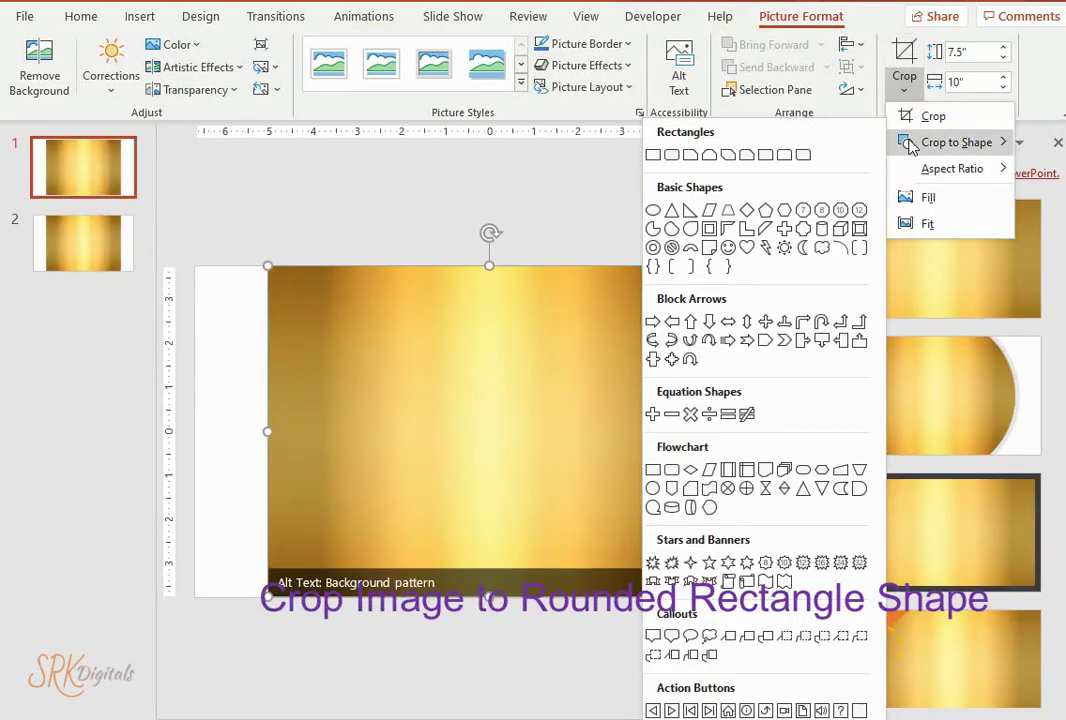
click(671, 155)
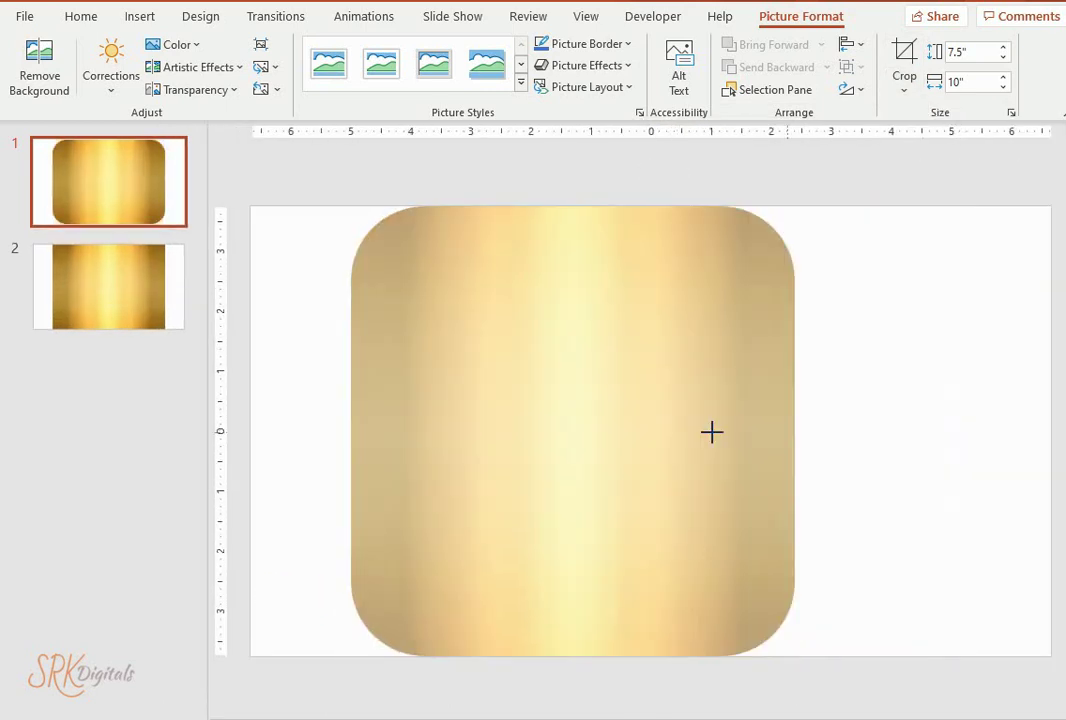
- Narrow the gold picture into a 0.36"-wide, 7.3"-tall upright pole and shift it right
drag(711, 432, 377, 442)
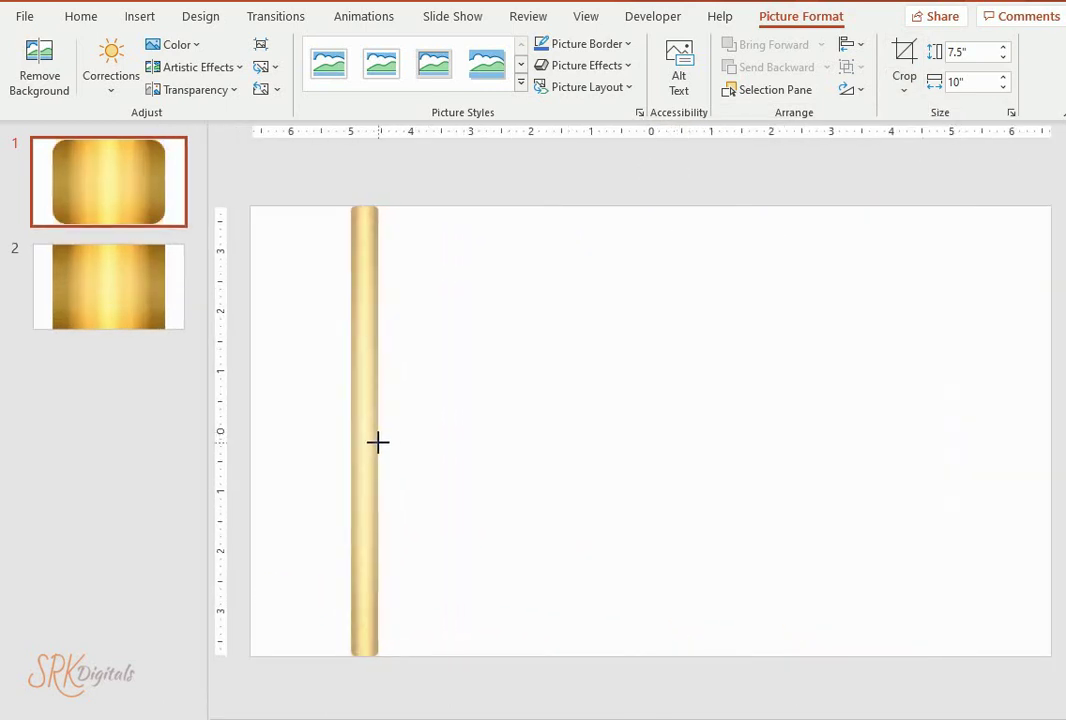
drag(377, 442, 373, 443)
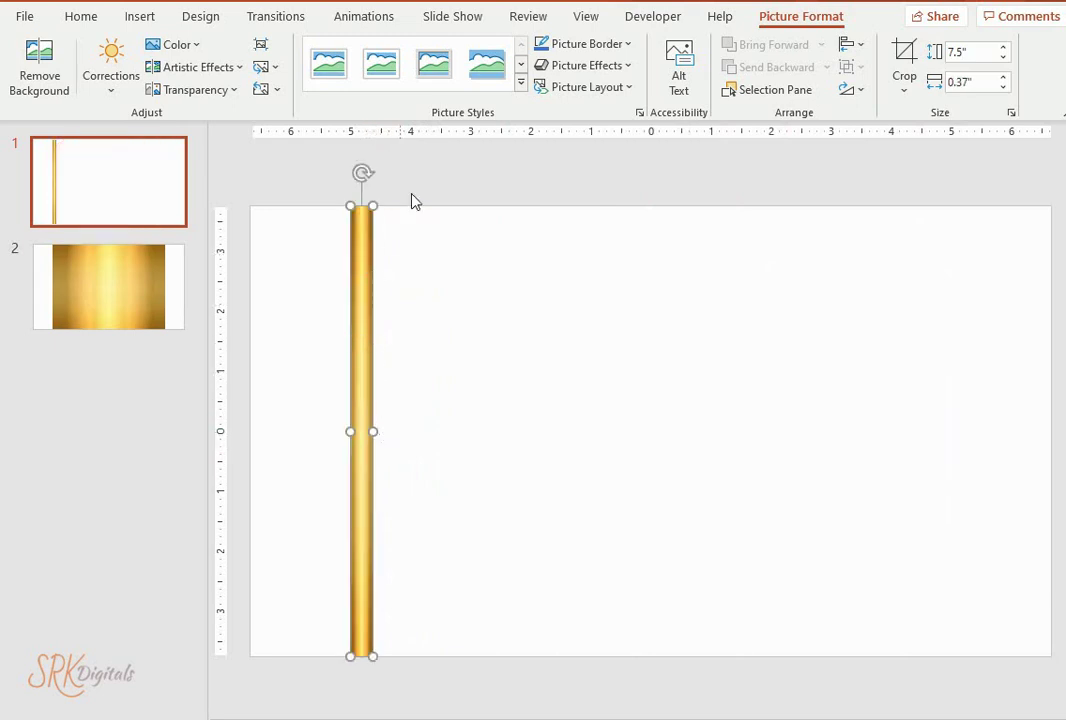
click(1003, 57)
click(1003, 57)
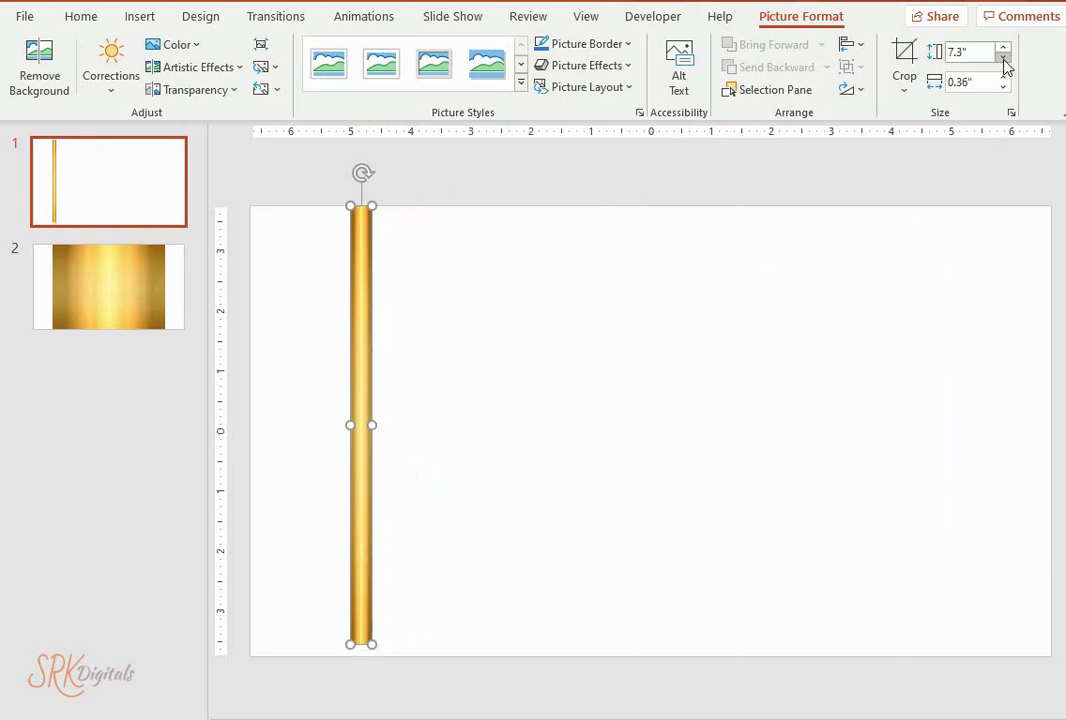
drag(358, 366, 441, 374)
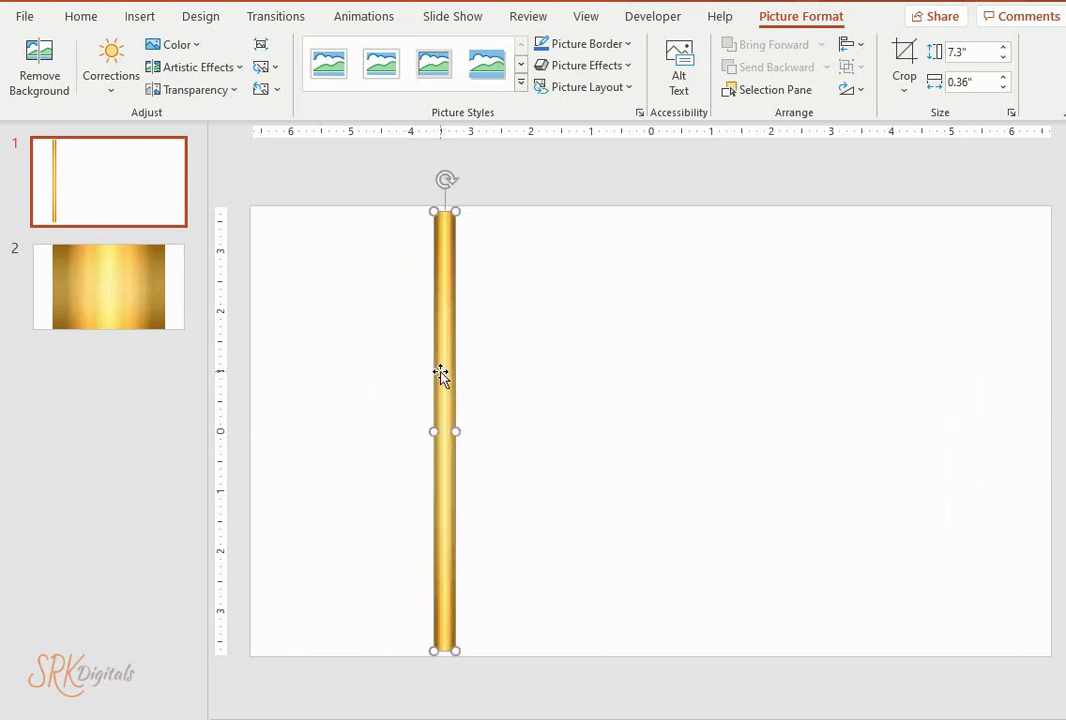
click(633, 340)
- Apply the Outer center shadow preset to the gold pole (60% transparency, 102% size, 5 pt blur)
click(446, 352)
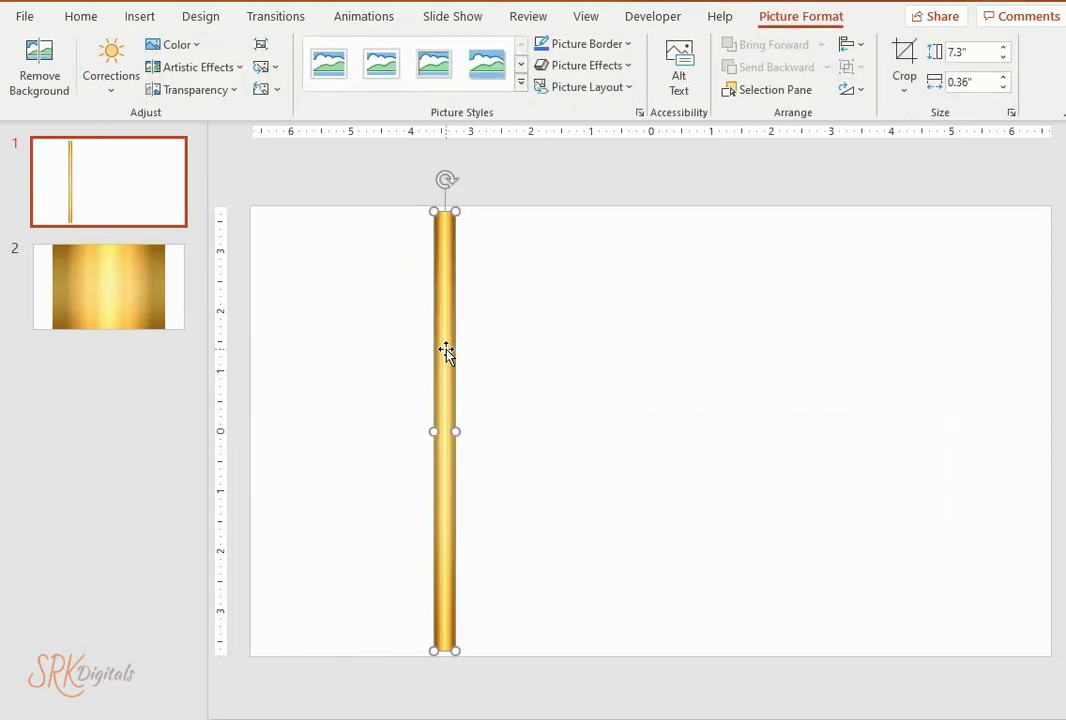
right_click(448, 356)
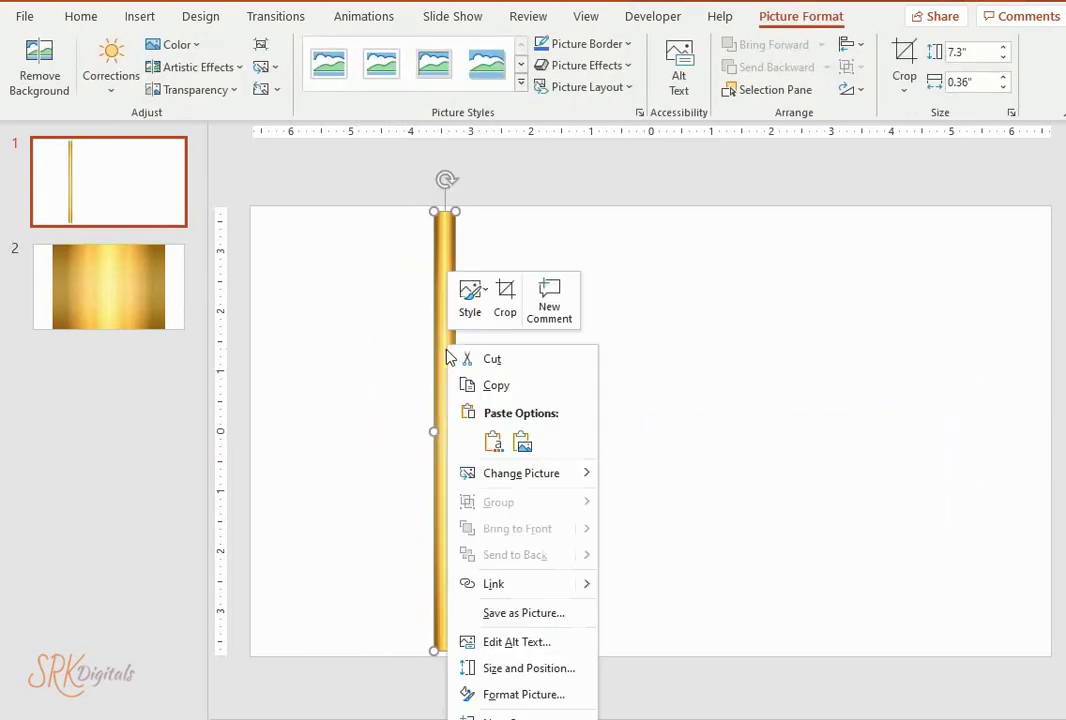
click(512, 694)
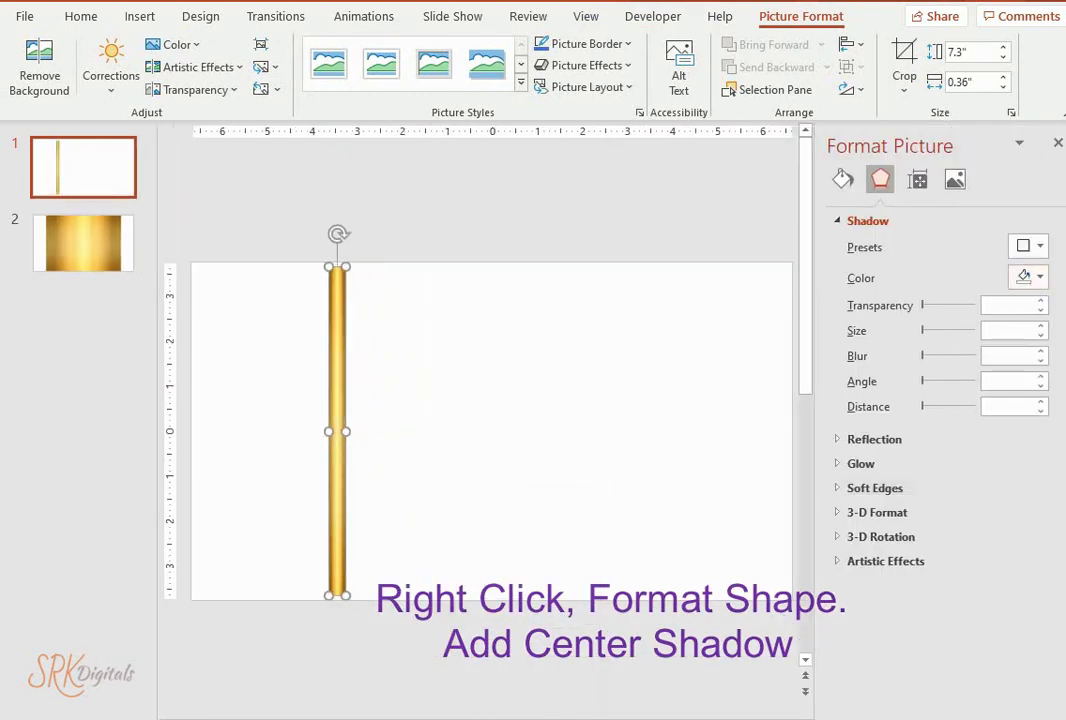
click(1040, 247)
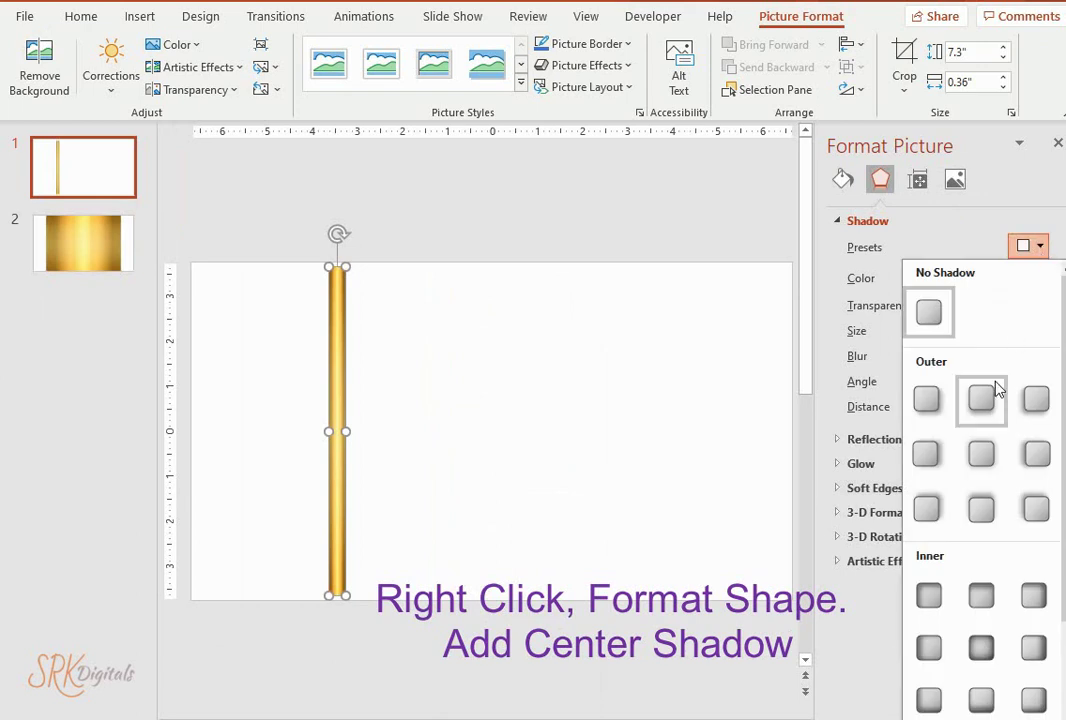
click(981, 454)
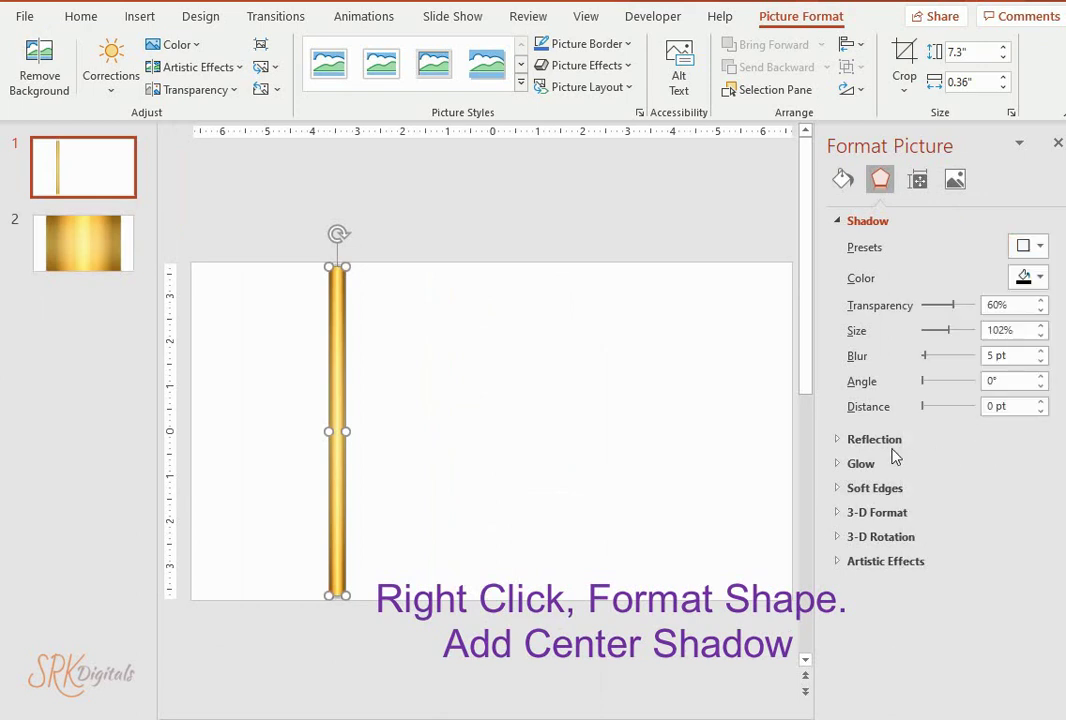
click(627, 437)
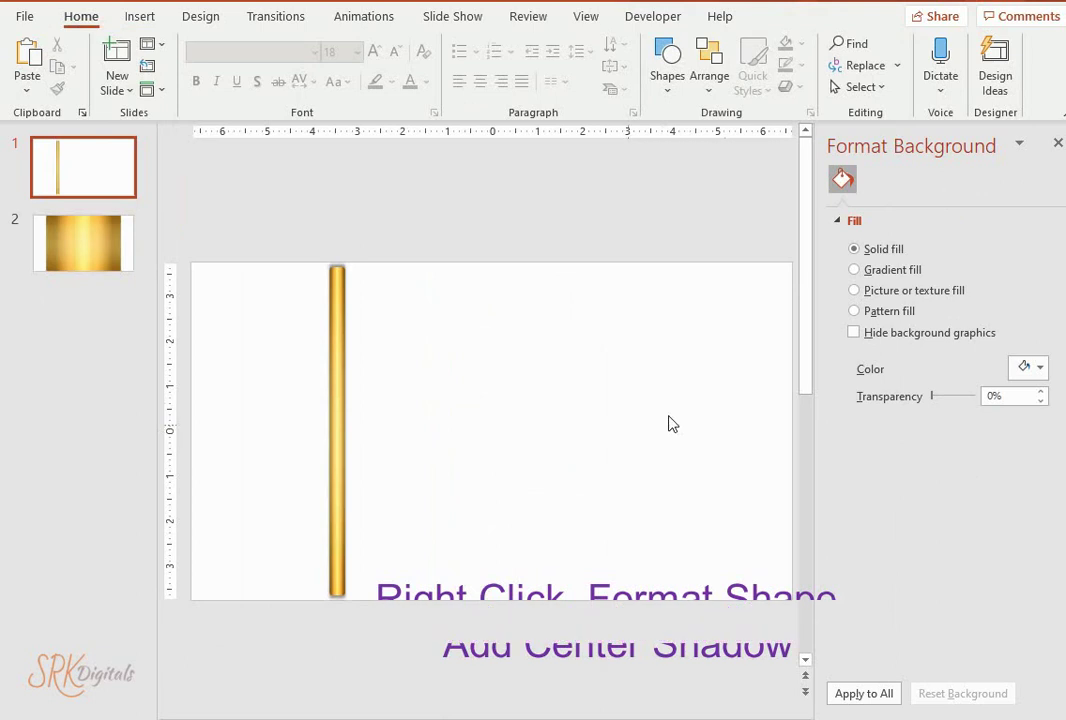
click(1058, 144)
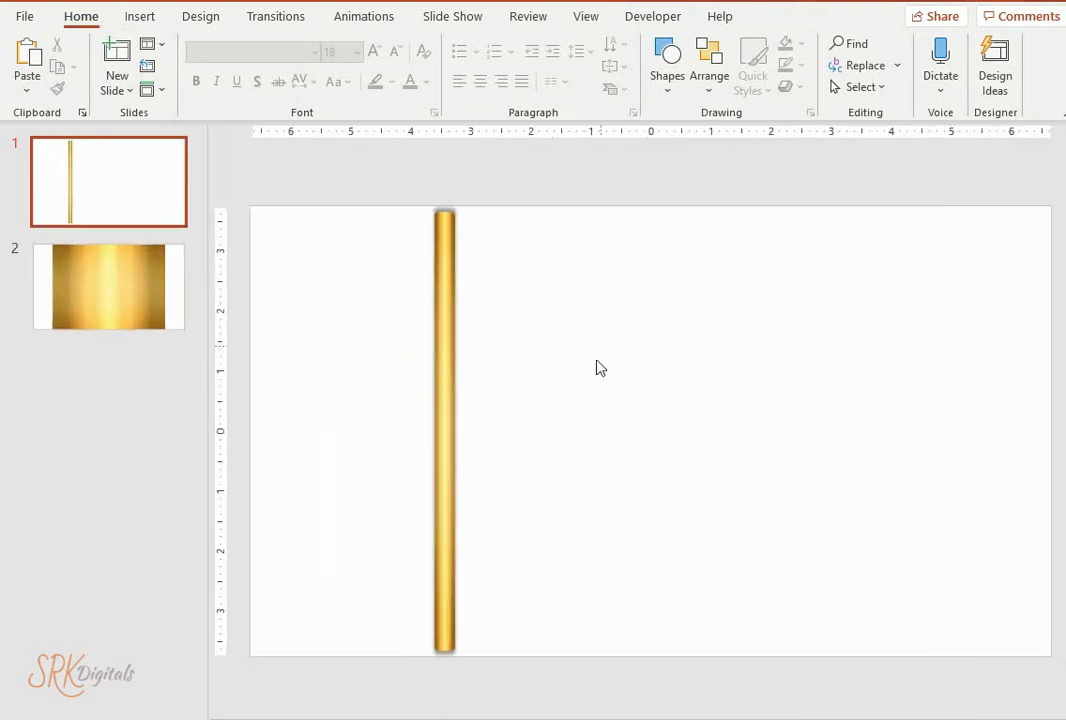
- Paste another copy of the gold picture and crop it to a Rounded Rectangle
right_click(647, 322)
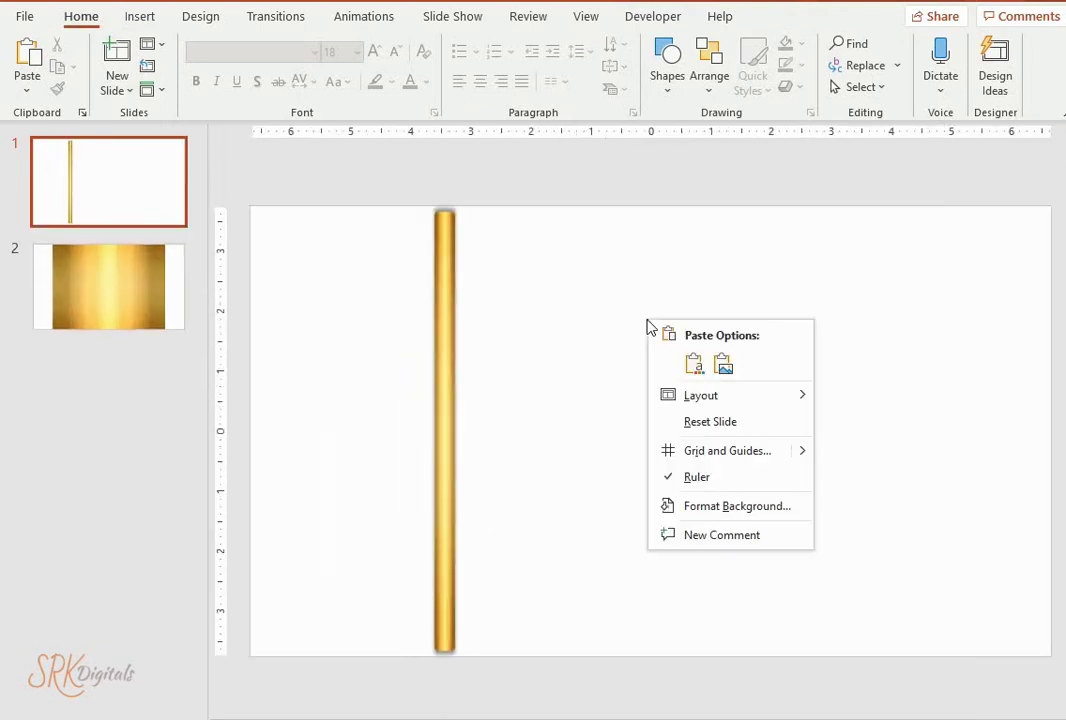
click(692, 365)
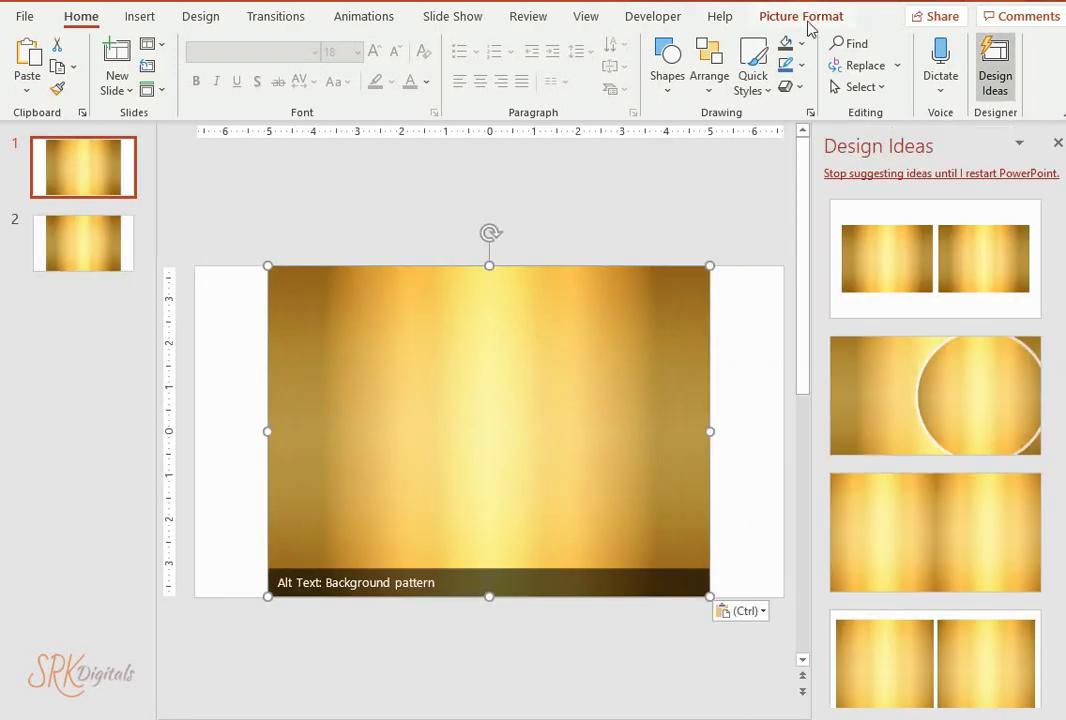
click(812, 18)
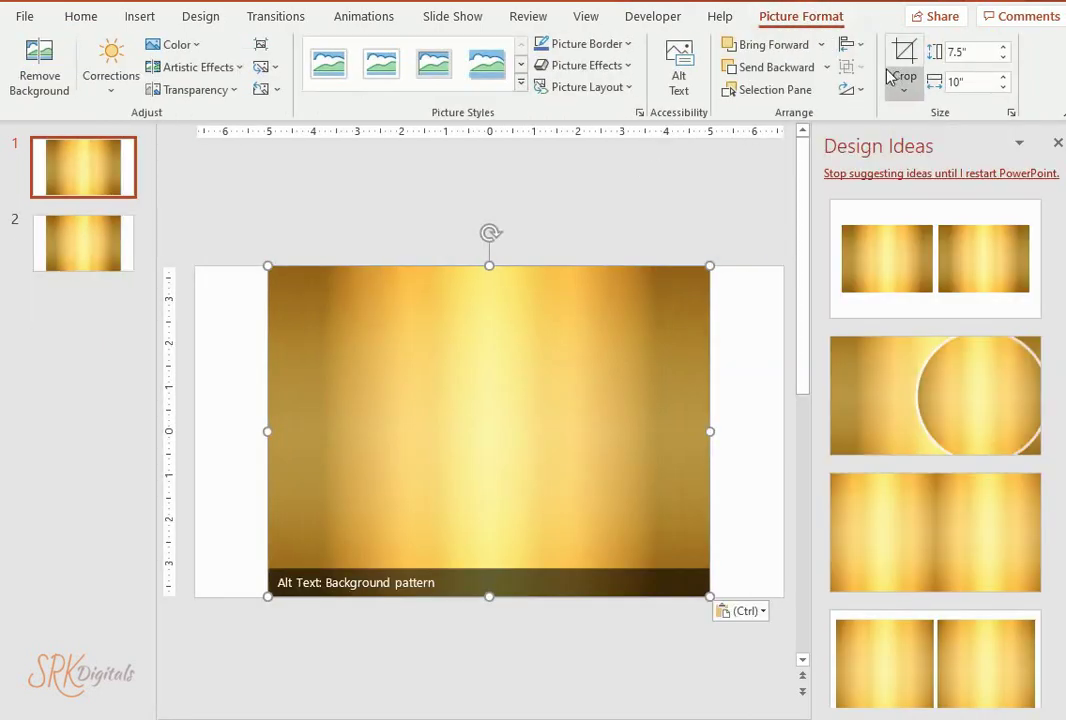
click(904, 85)
mouse_move(935, 146)
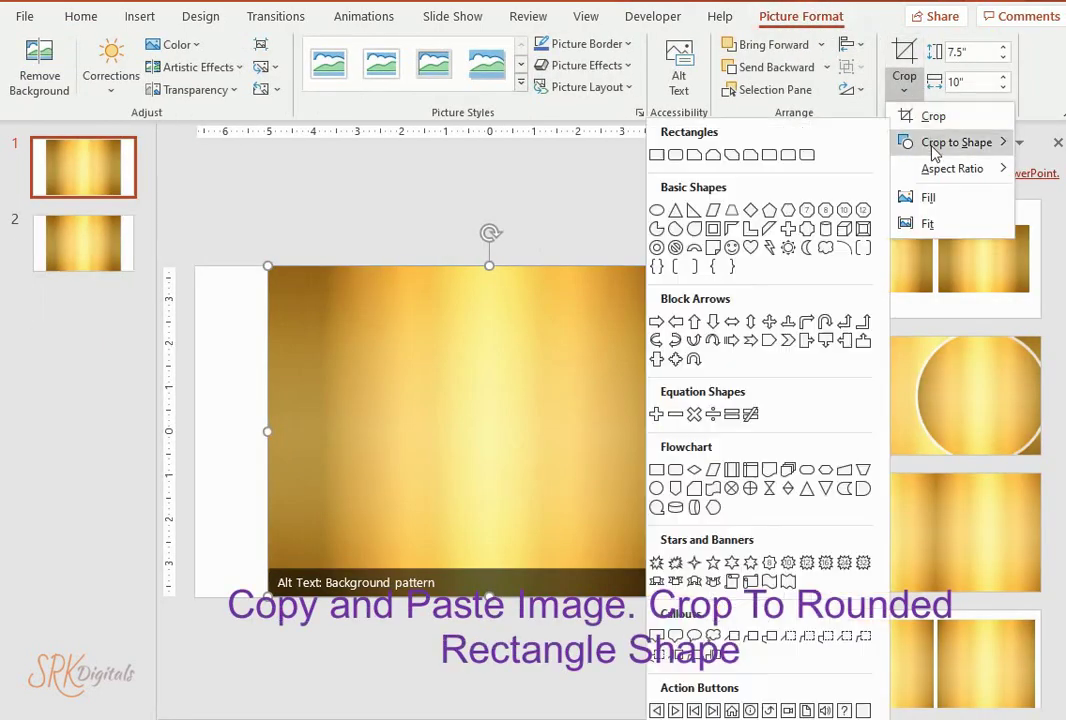
click(675, 150)
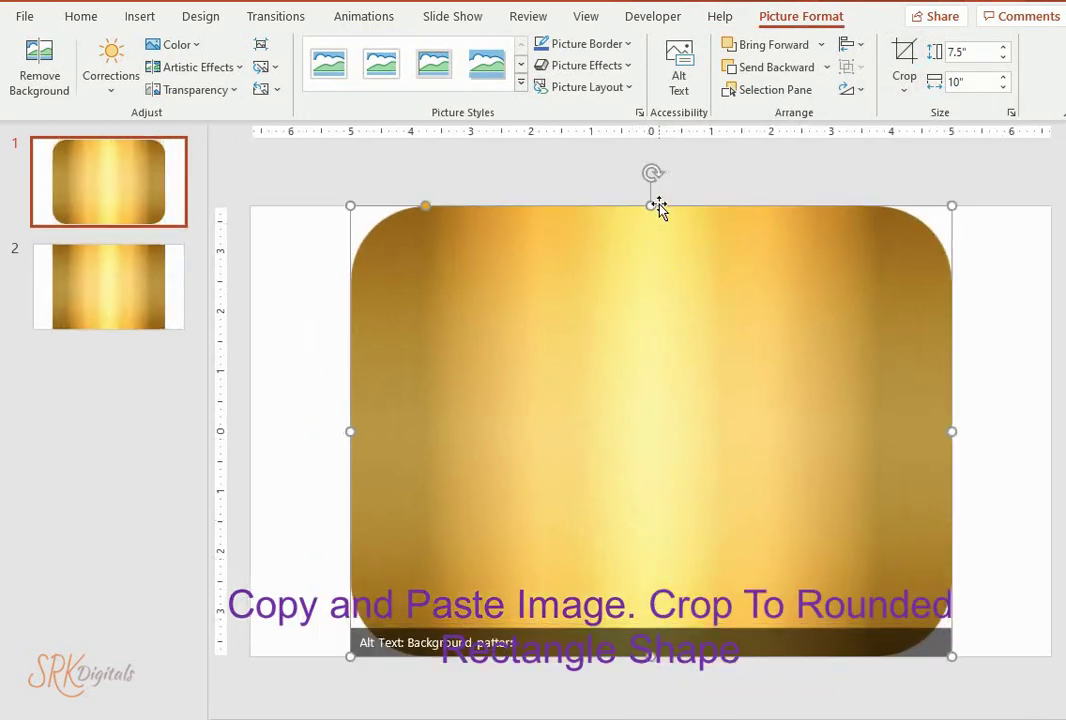
- Resize the new picture into a 0.2" by 5.2" horizontal bar across the pole's top
mouse_move(650, 207)
mouse_down()
mouse_move(629, 378)
mouse_move(629, 590)
mouse_move(690, 323)
mouse_up()
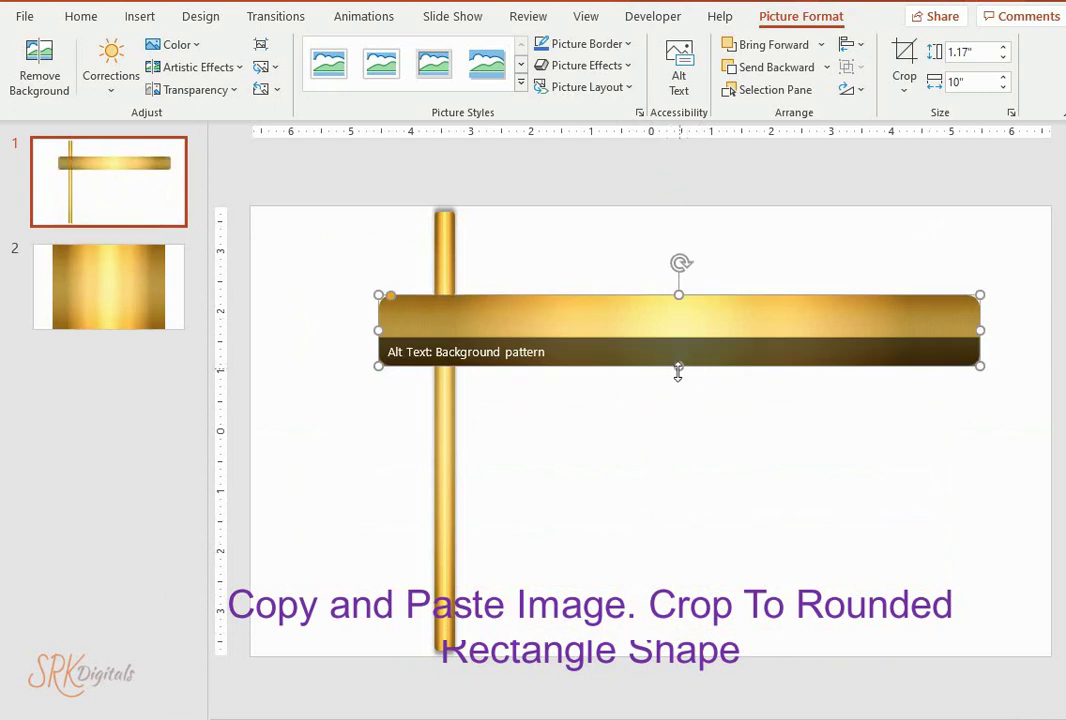
drag(677, 371, 677, 319)
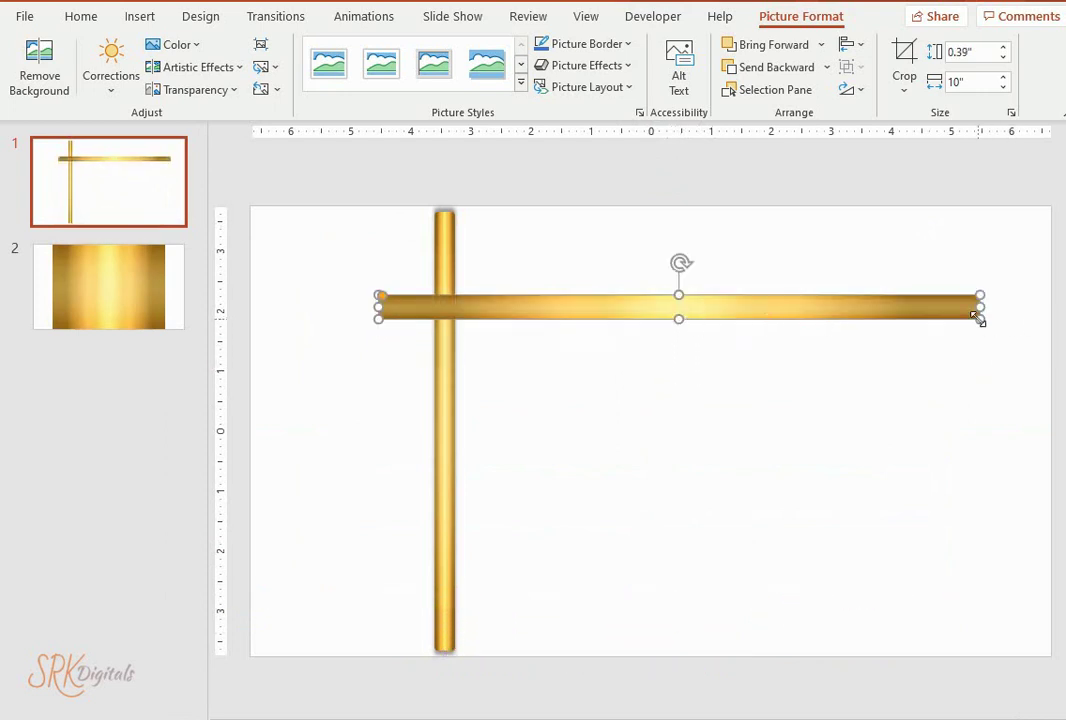
drag(978, 318, 691, 307)
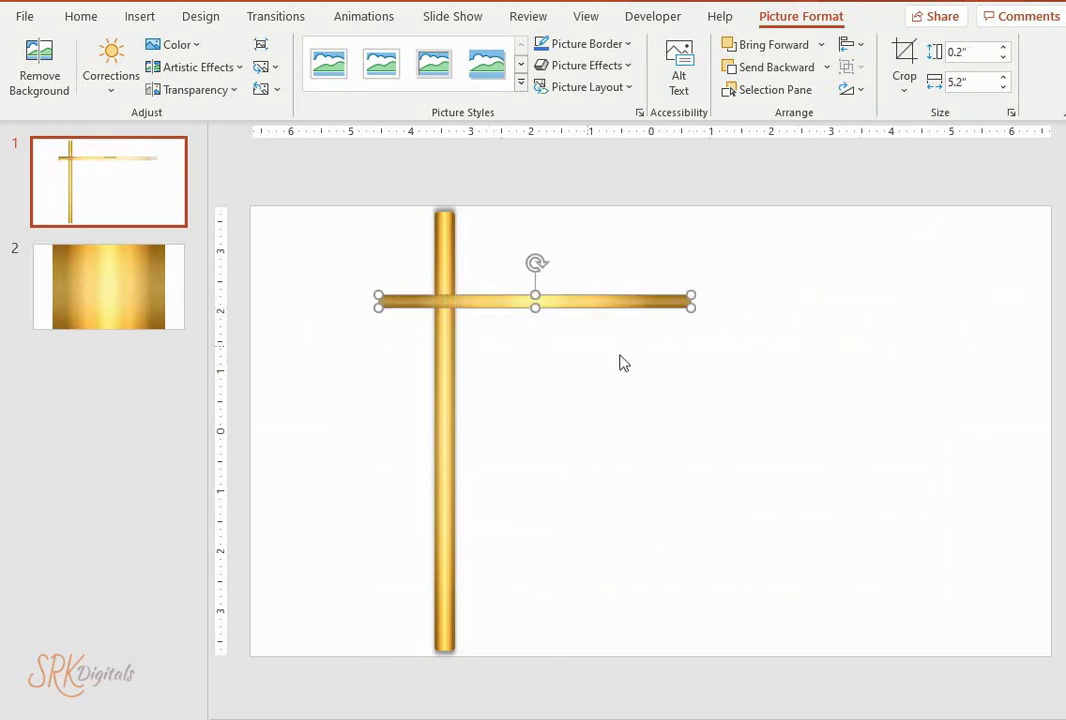
click(607, 340)
click(528, 301)
drag(450, 303, 477, 255)
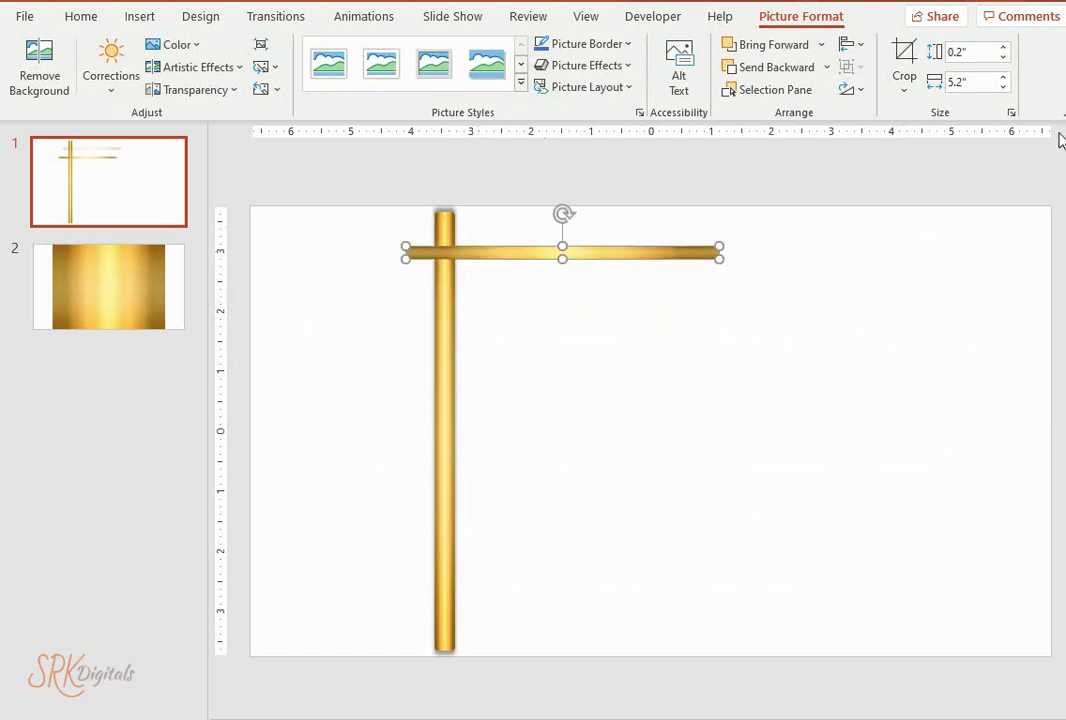
- Reduce the cross bar's width with the Width spinner to about 1.1"
click(1002, 87)
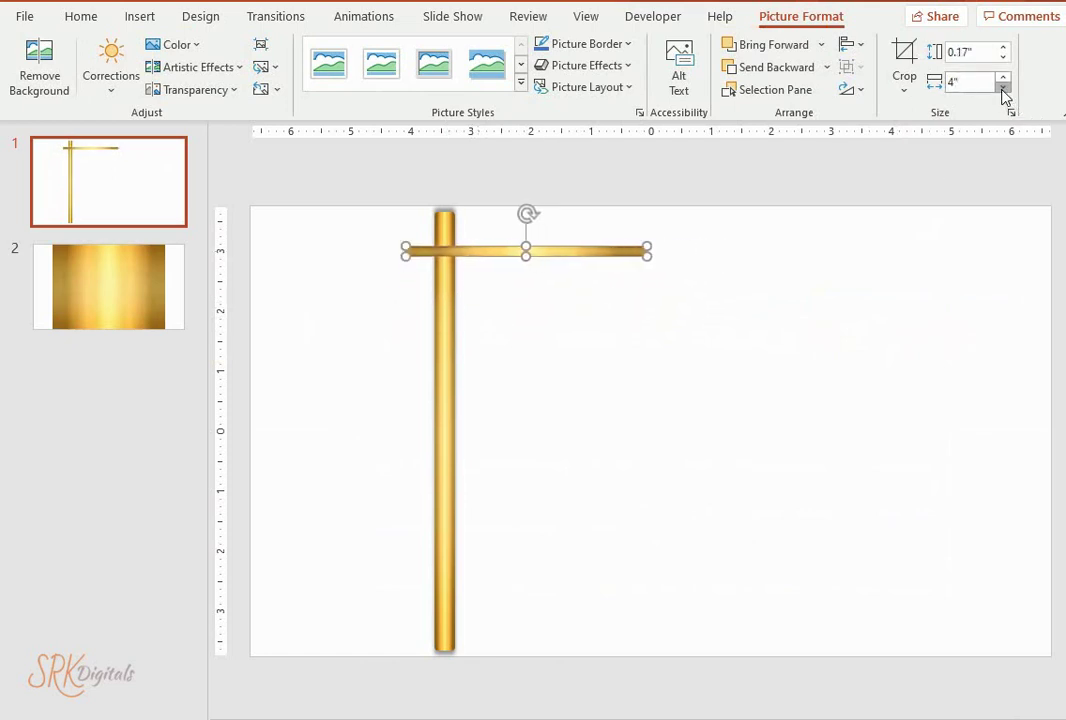
drag(1004, 88, 1004, 88)
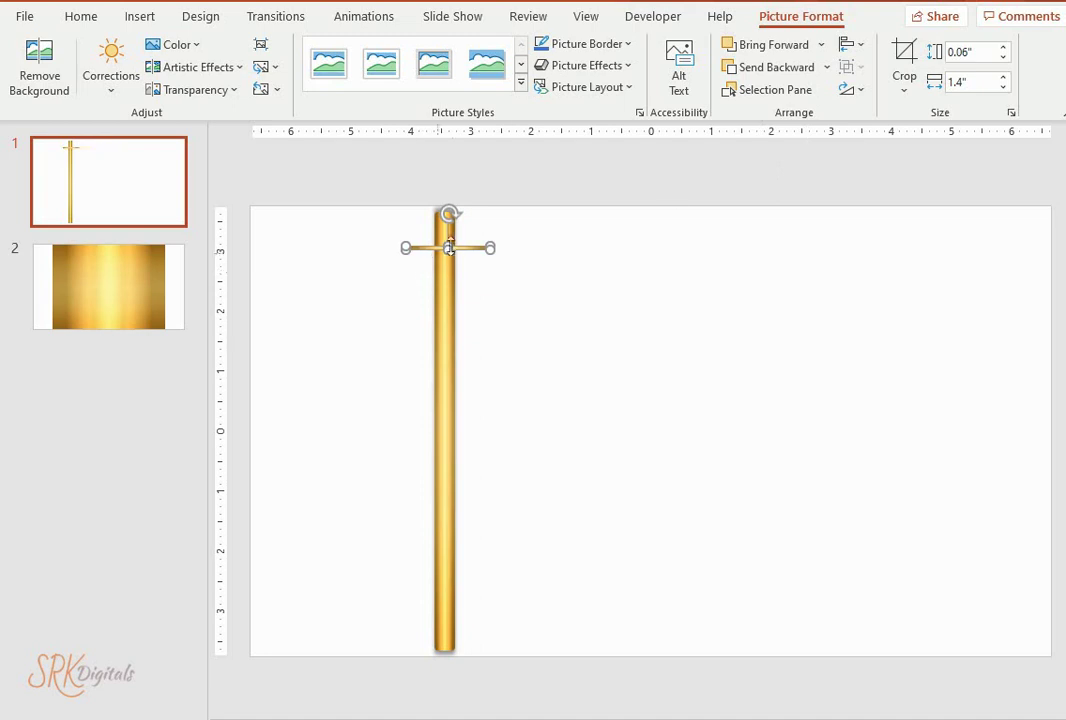
mouse_move(447, 250)
mouse_down()
mouse_move(447, 263)
mouse_move(447, 254)
mouse_up()
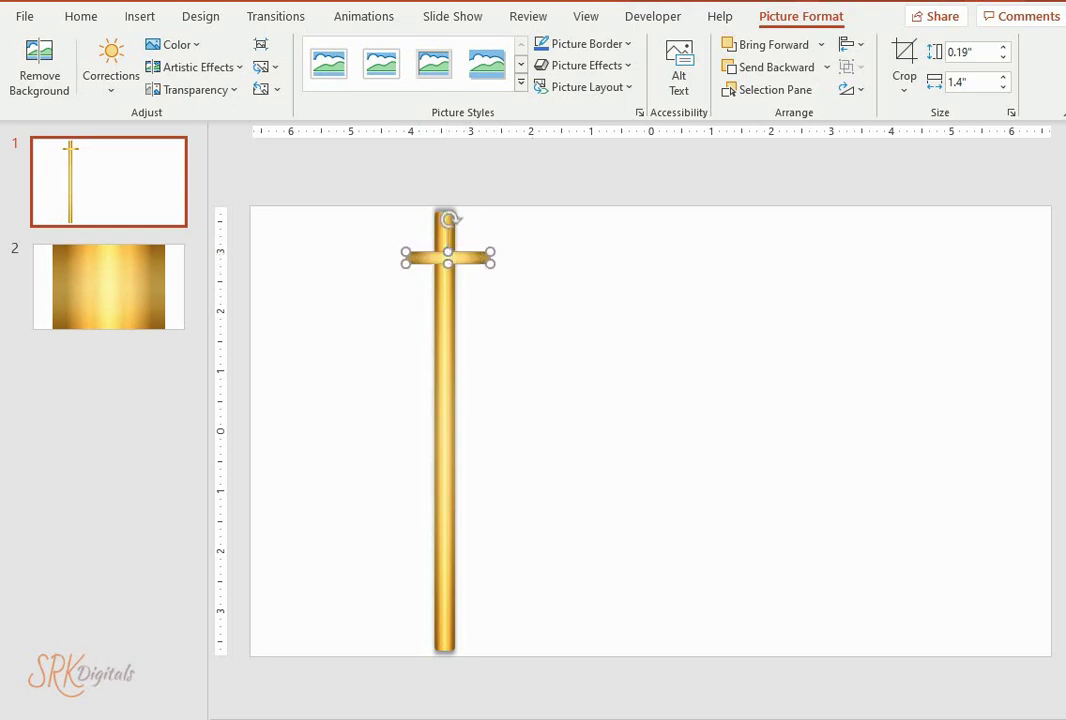
click(1003, 86)
click(1003, 86)
click(1003, 86)
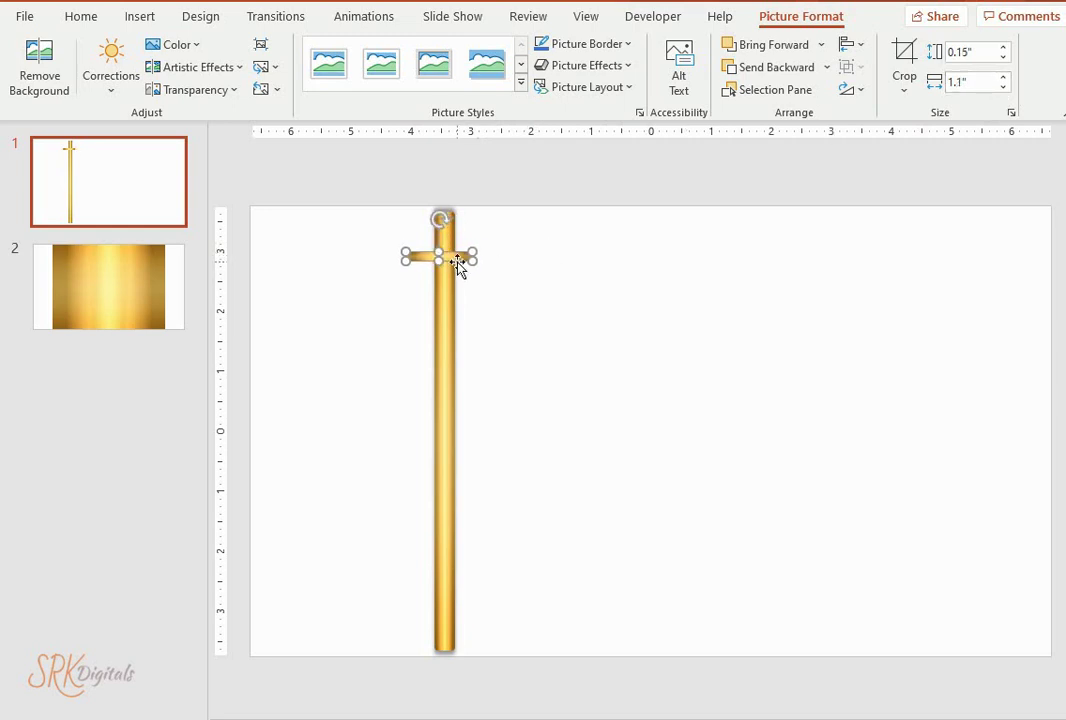
- Thin and shorten the cross bar to 0.14" by 0.9", centred just below the pole's top
drag(438, 261, 438, 260)
drag(438, 268, 463, 251)
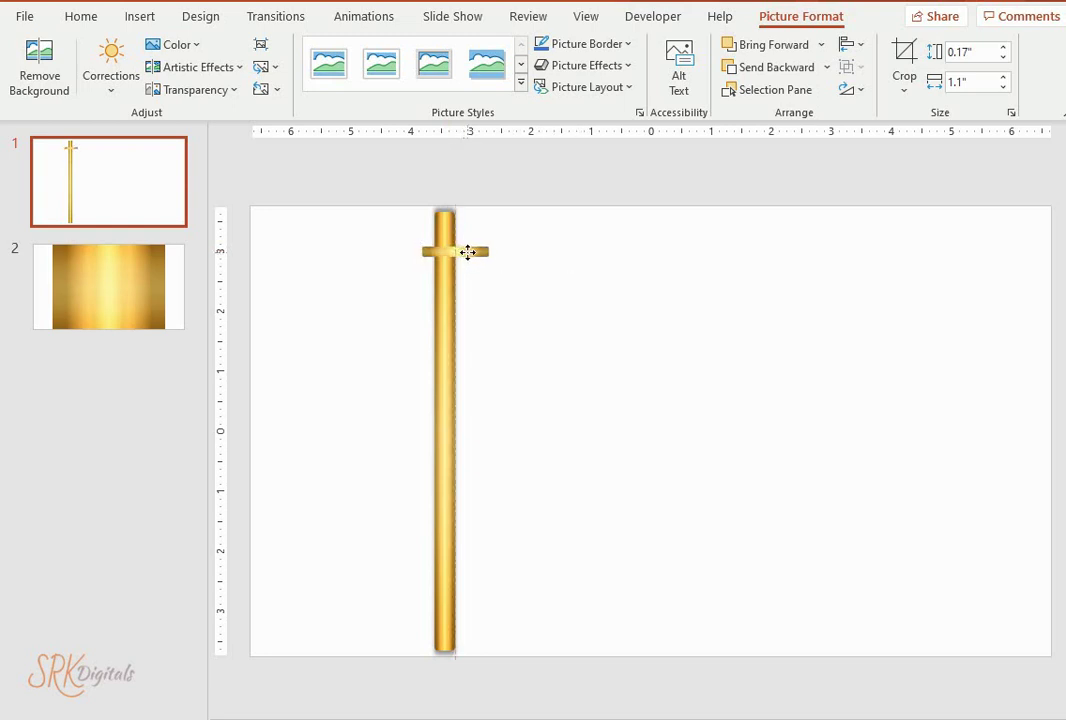
drag(463, 256, 467, 255)
click(617, 240)
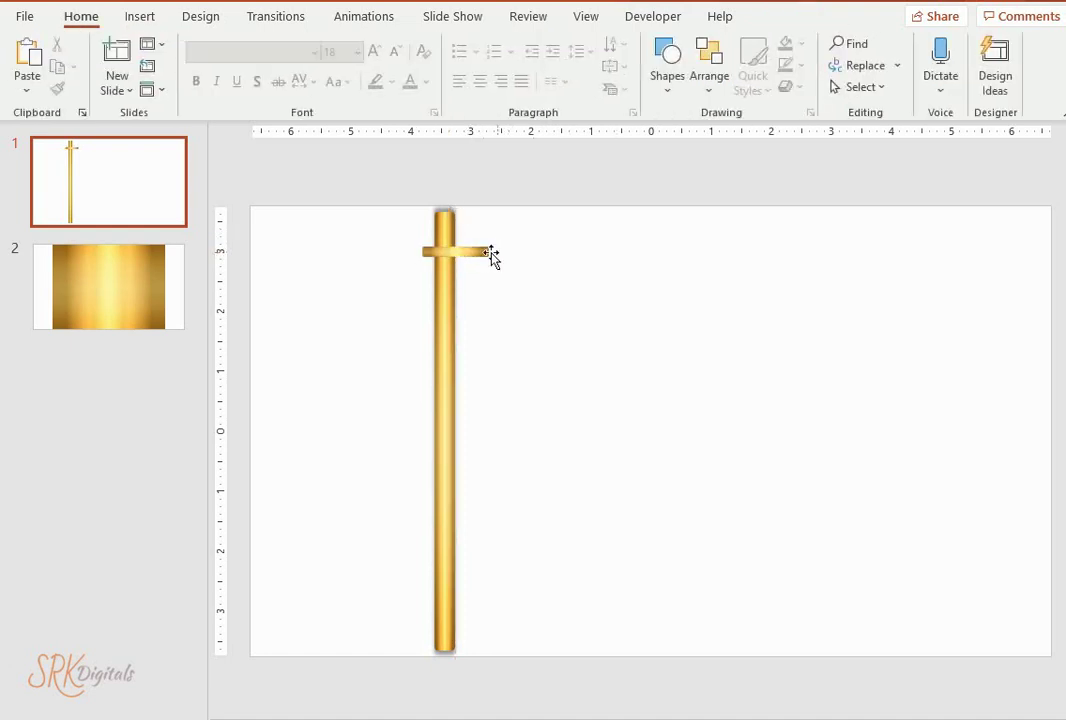
click(490, 253)
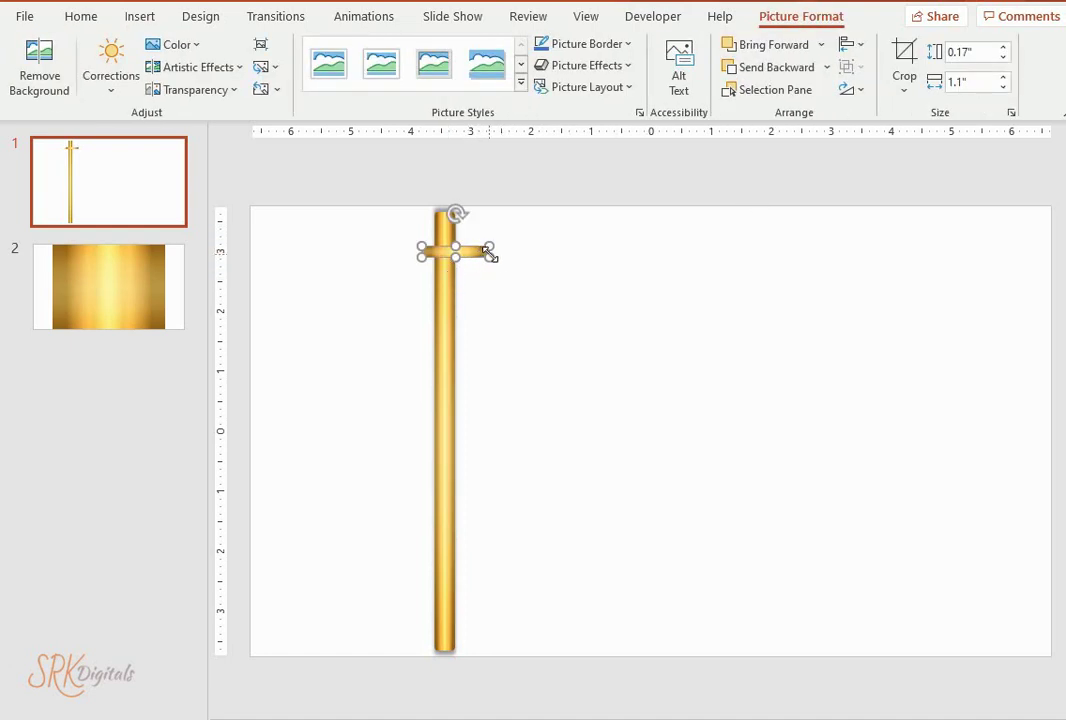
drag(489, 253, 476, 252)
click(589, 241)
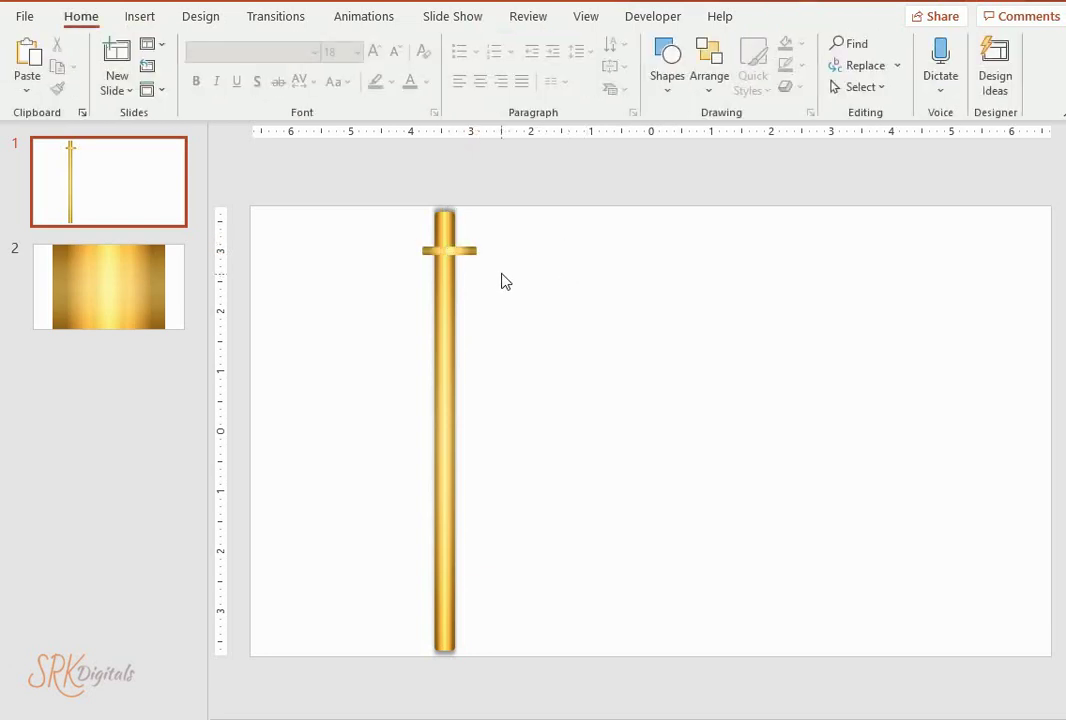
click(470, 255)
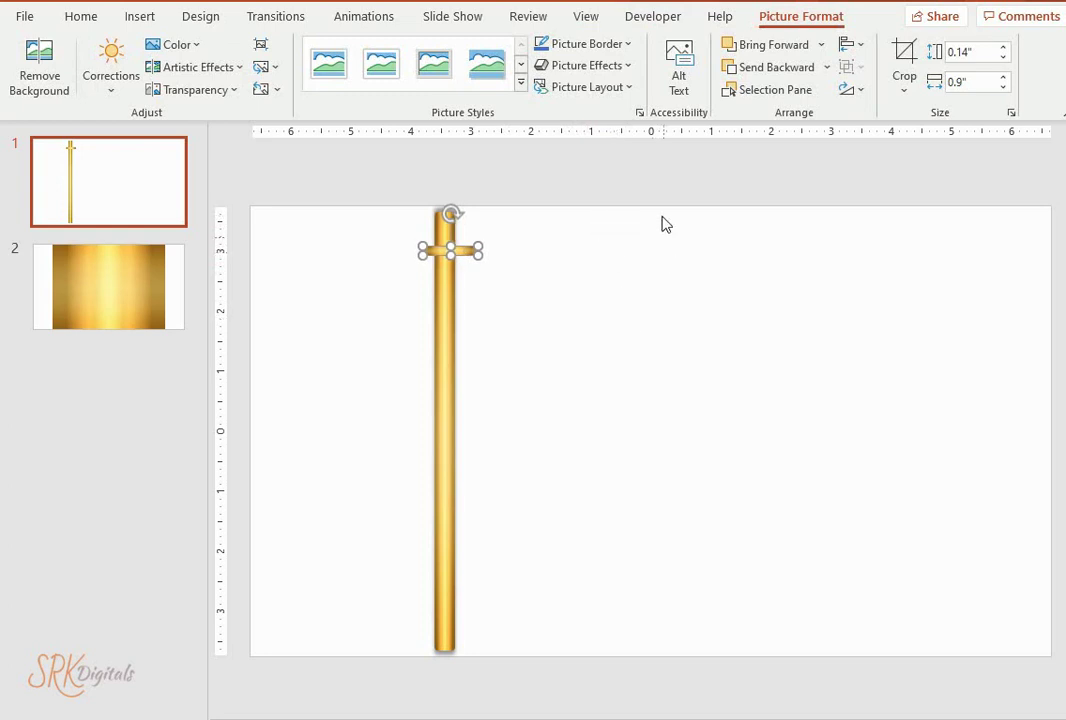
- Give the golden band the Offset: Bottom shadow (60% transparency, 4 pt blur, 90°, 6 pt distance)
right_click(460, 252)
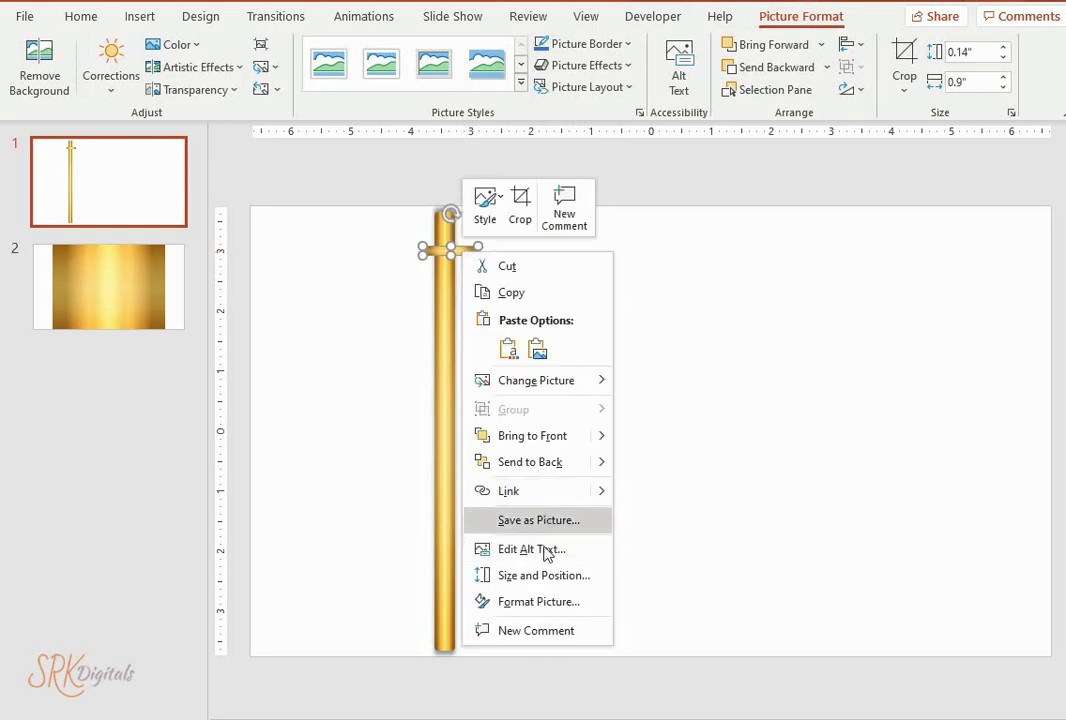
click(540, 601)
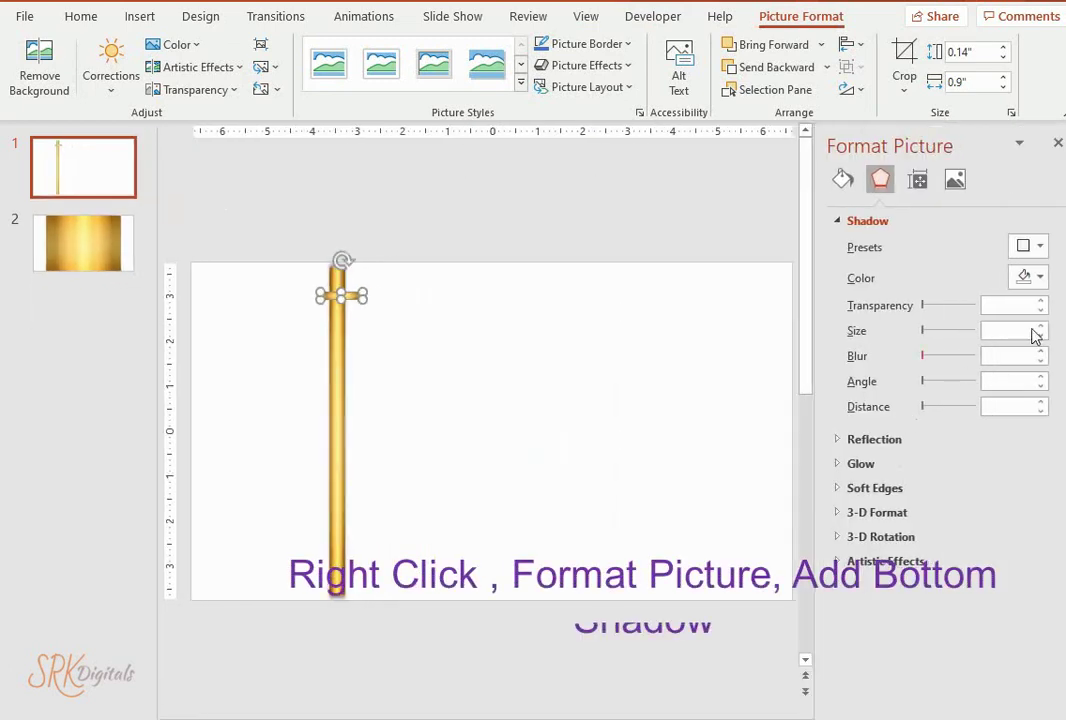
click(1039, 246)
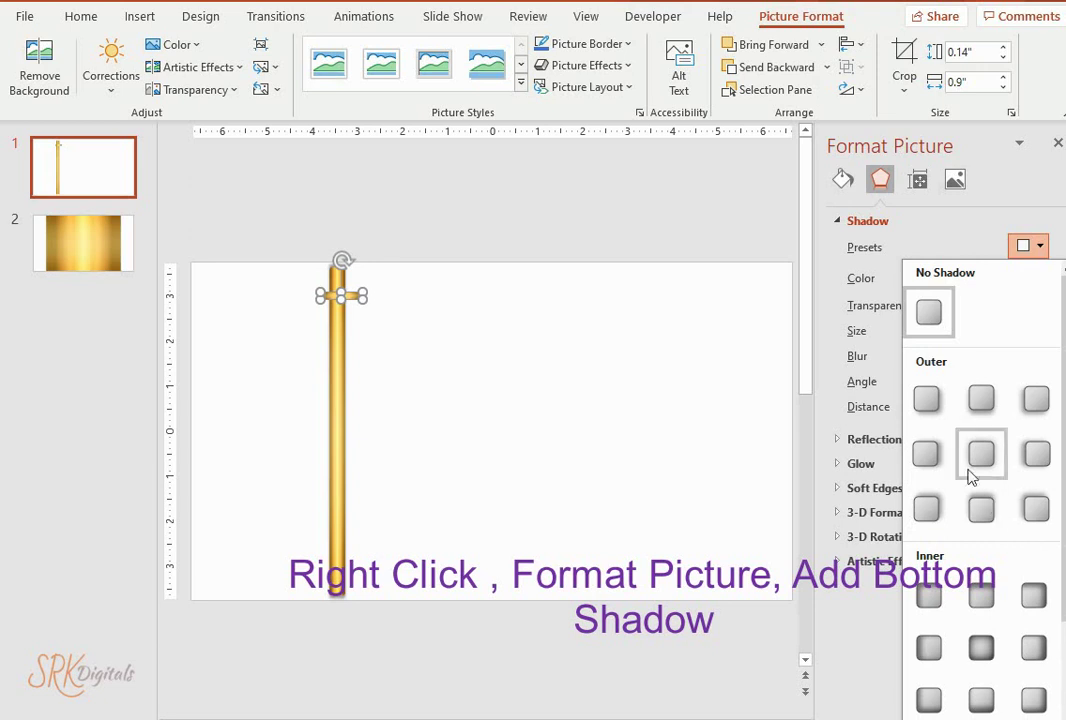
click(988, 401)
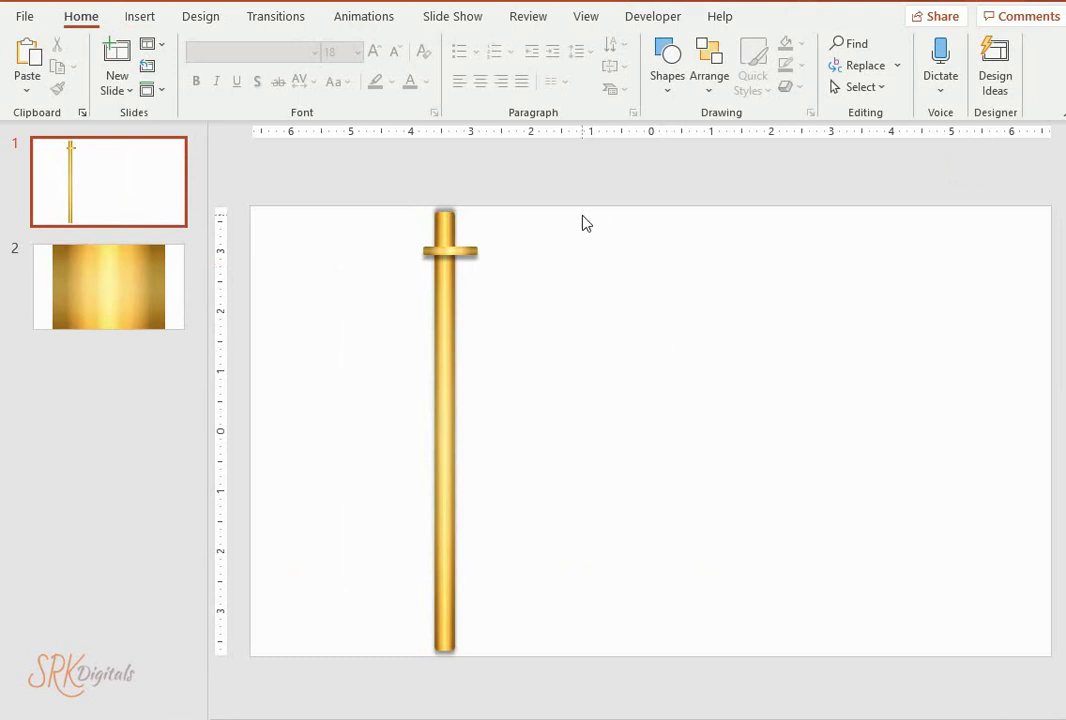
- Draw a 0.3" by 0.3" oval at the golden band's right end
click(140, 17)
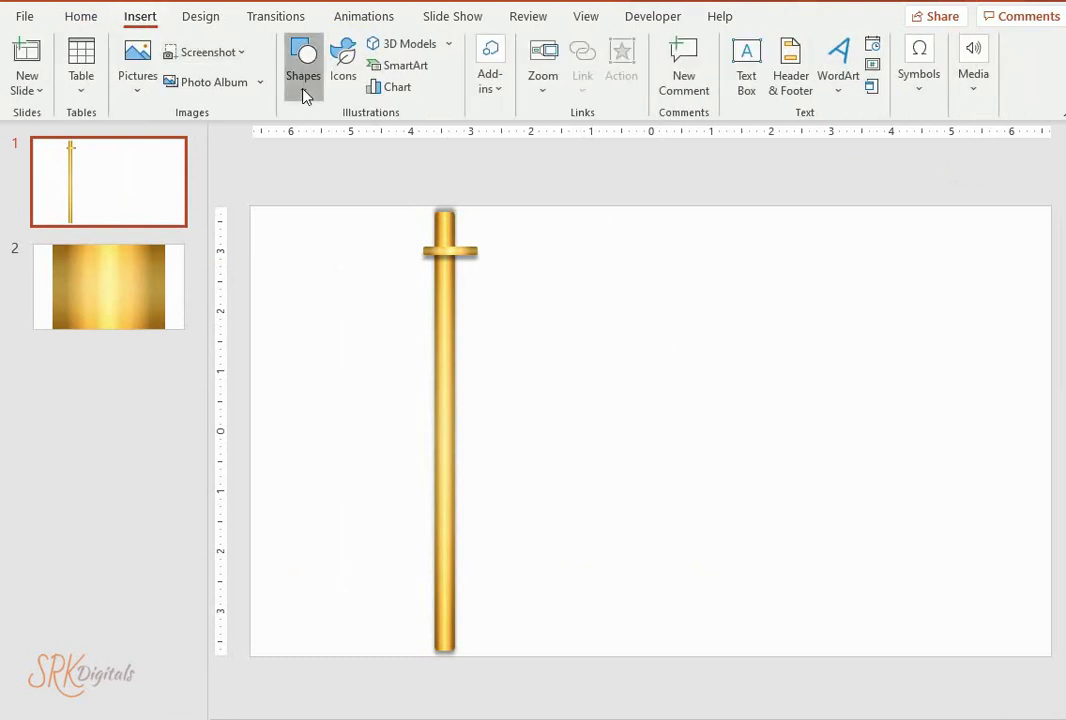
click(304, 85)
click(315, 138)
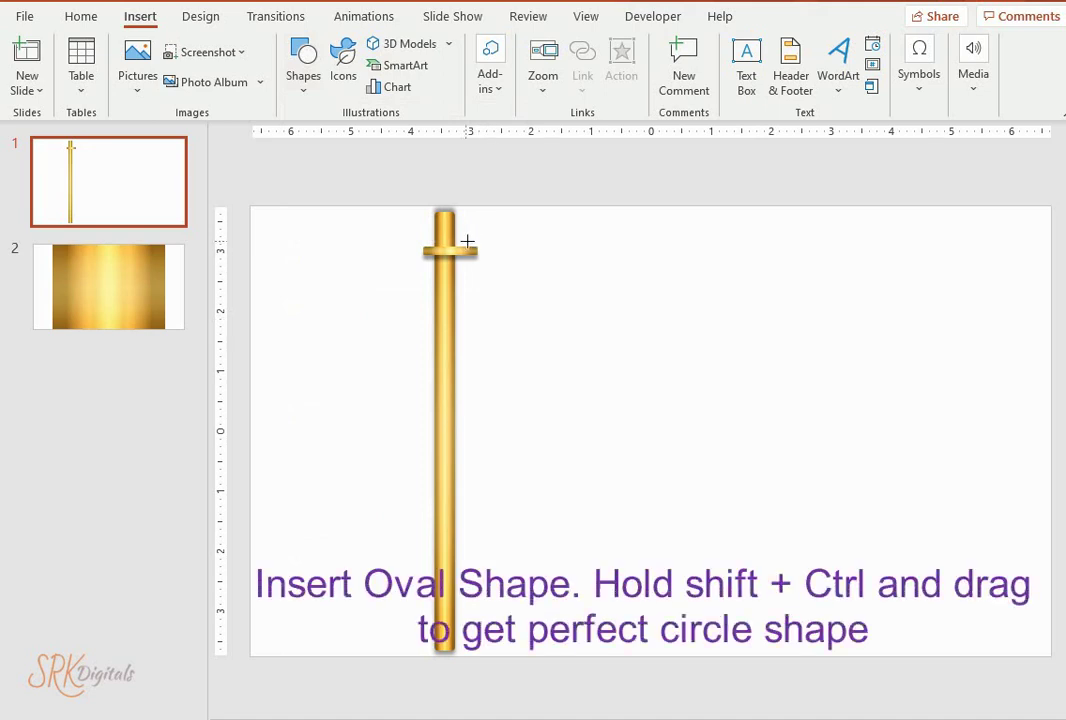
mouse_move(483, 248)
mouse_down()
mouse_move(487, 258)
mouse_move(473, 250)
mouse_up()
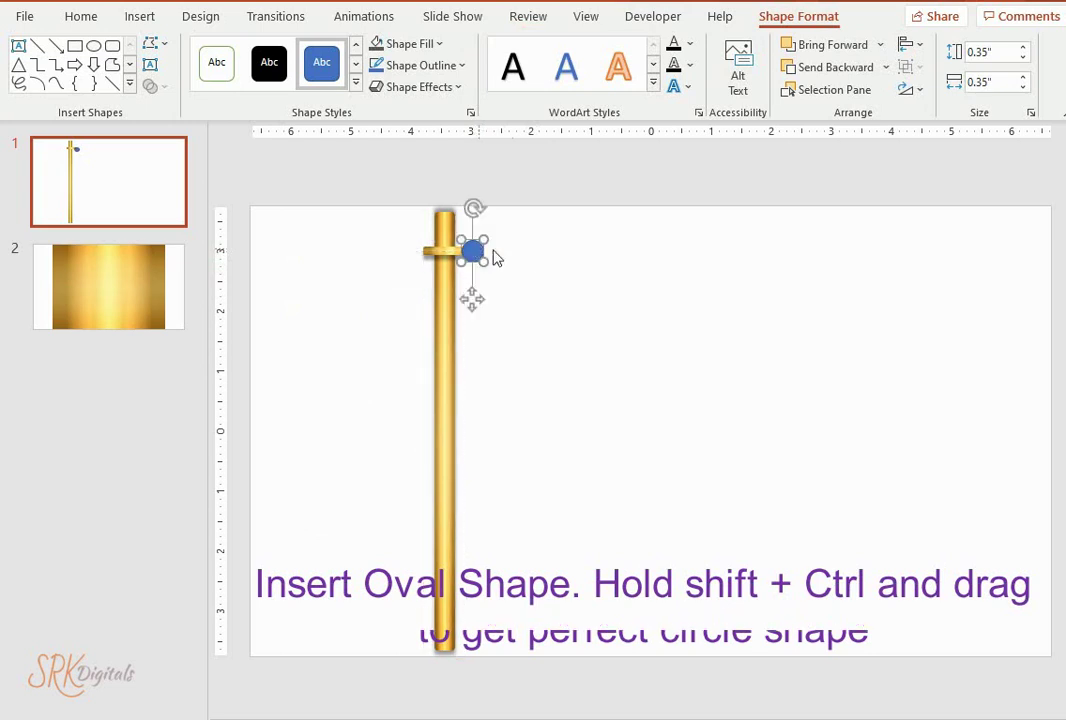
click(1023, 86)
click(1023, 57)
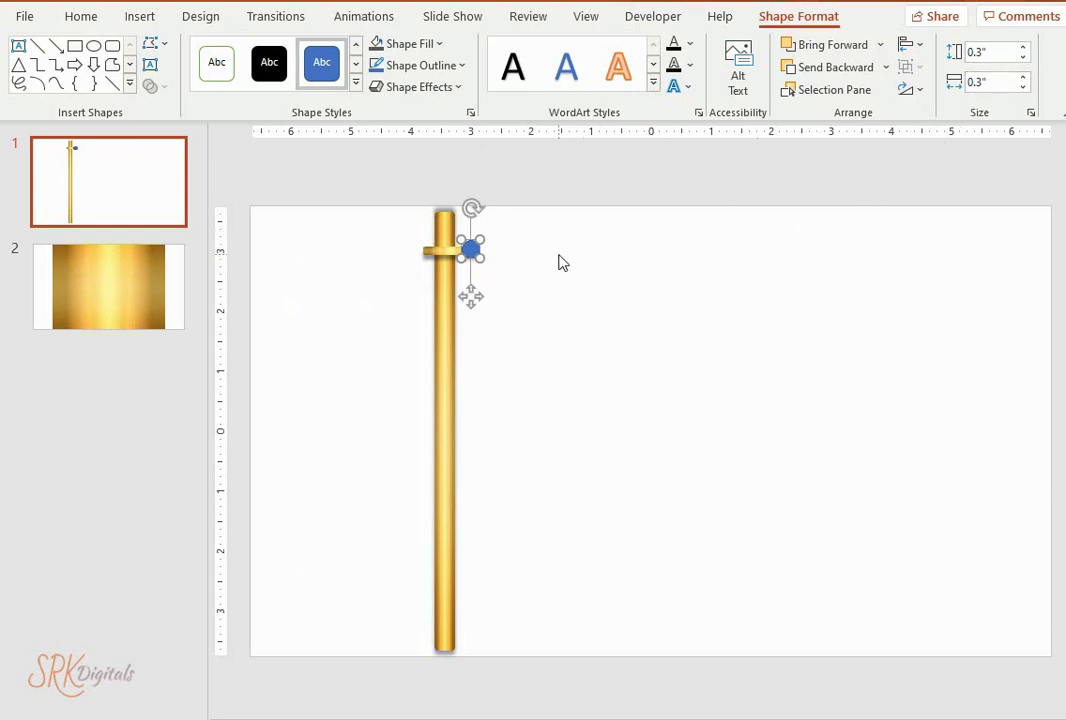
- Send the circle behind the golden band and nudge it into place at the band's end
click(886, 67)
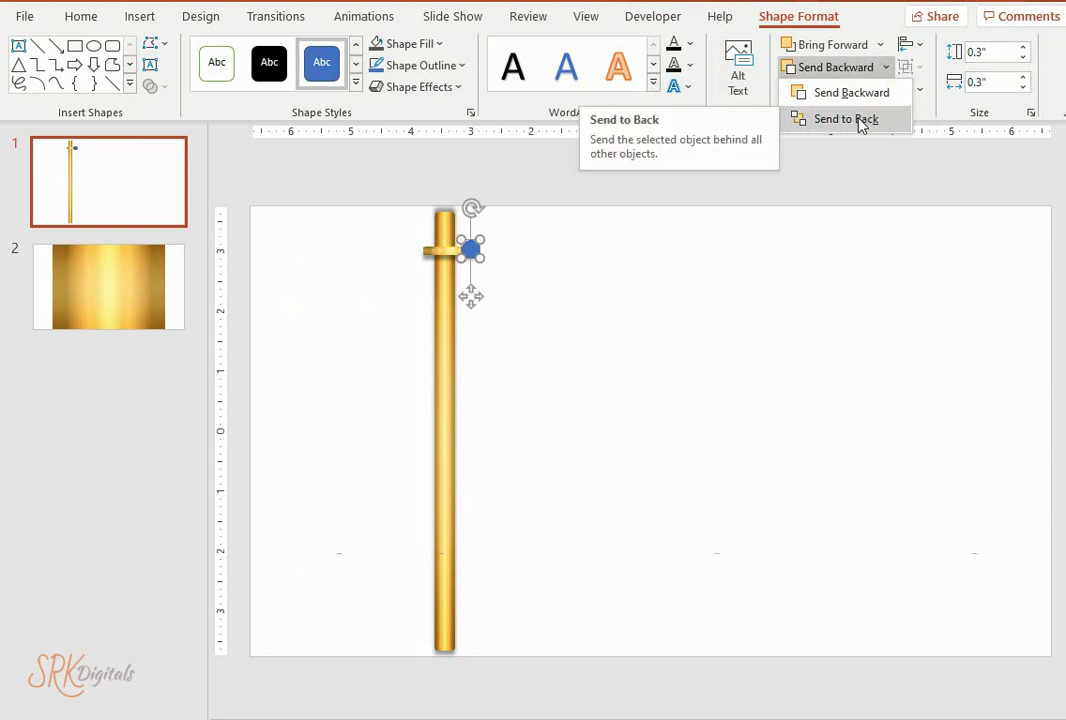
click(800, 119)
drag(487, 233, 490, 234)
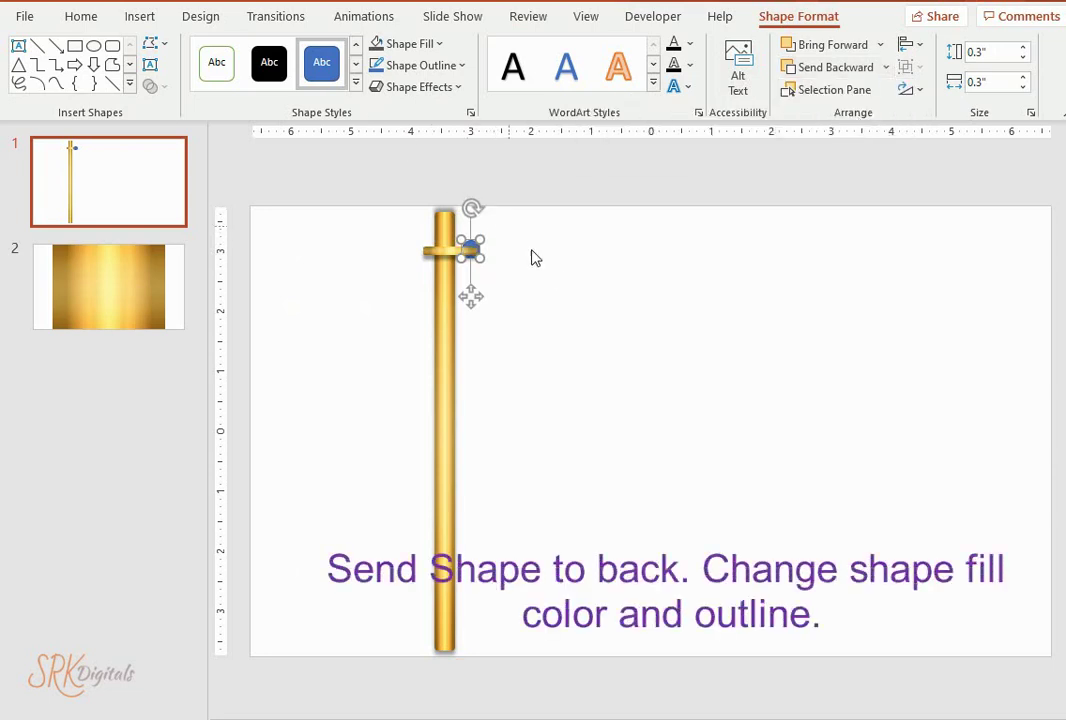
key(Down)
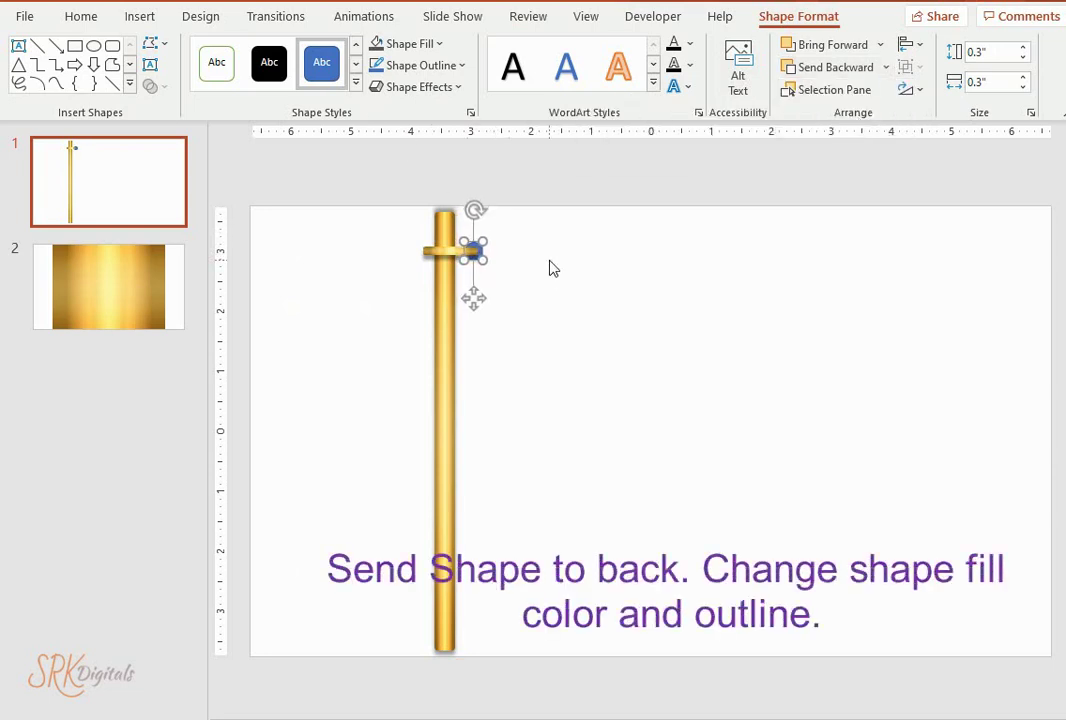
key(Right)
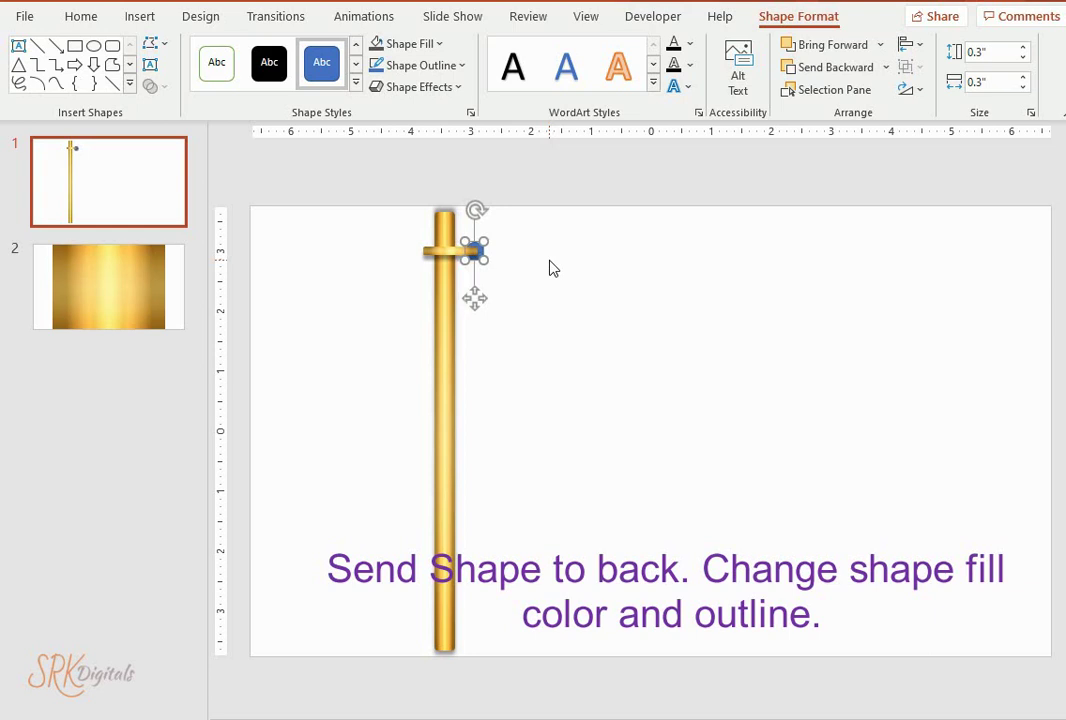
- Fill the circle with a dark gray gradient and set its outline to No Outline
click(440, 44)
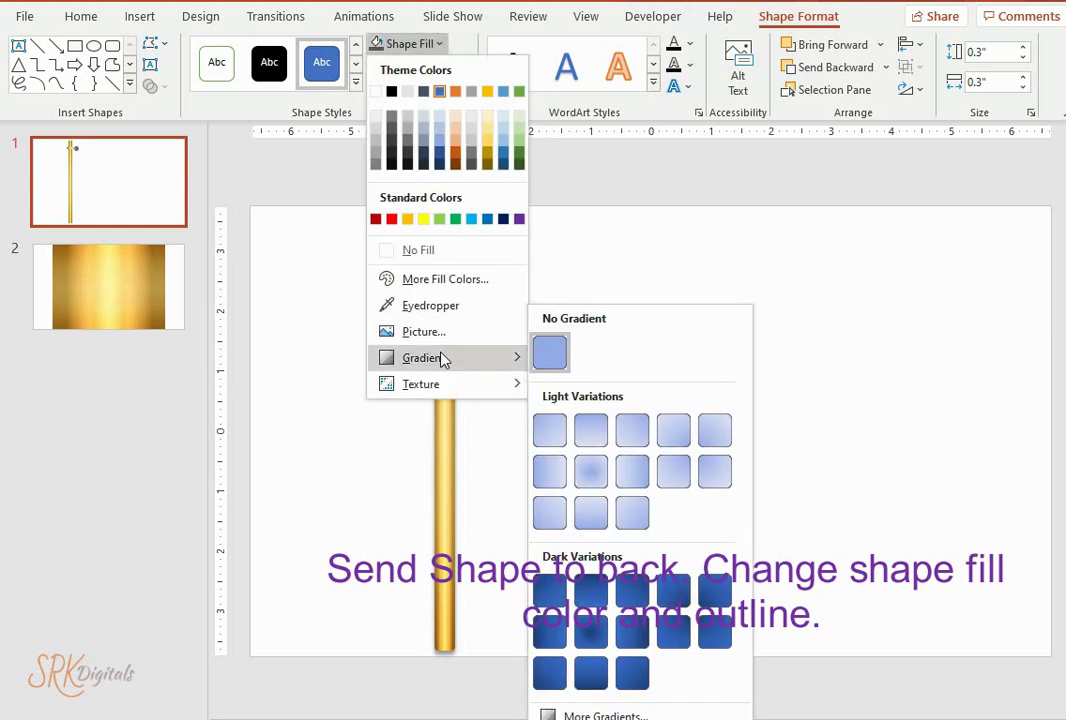
click(392, 132)
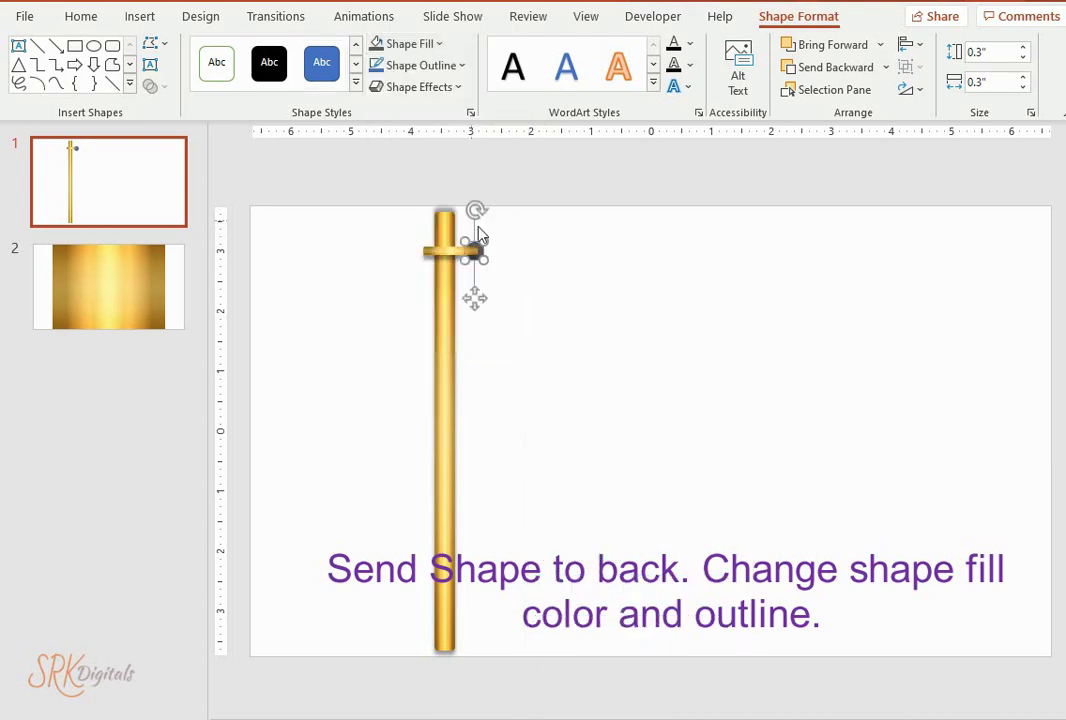
click(436, 44)
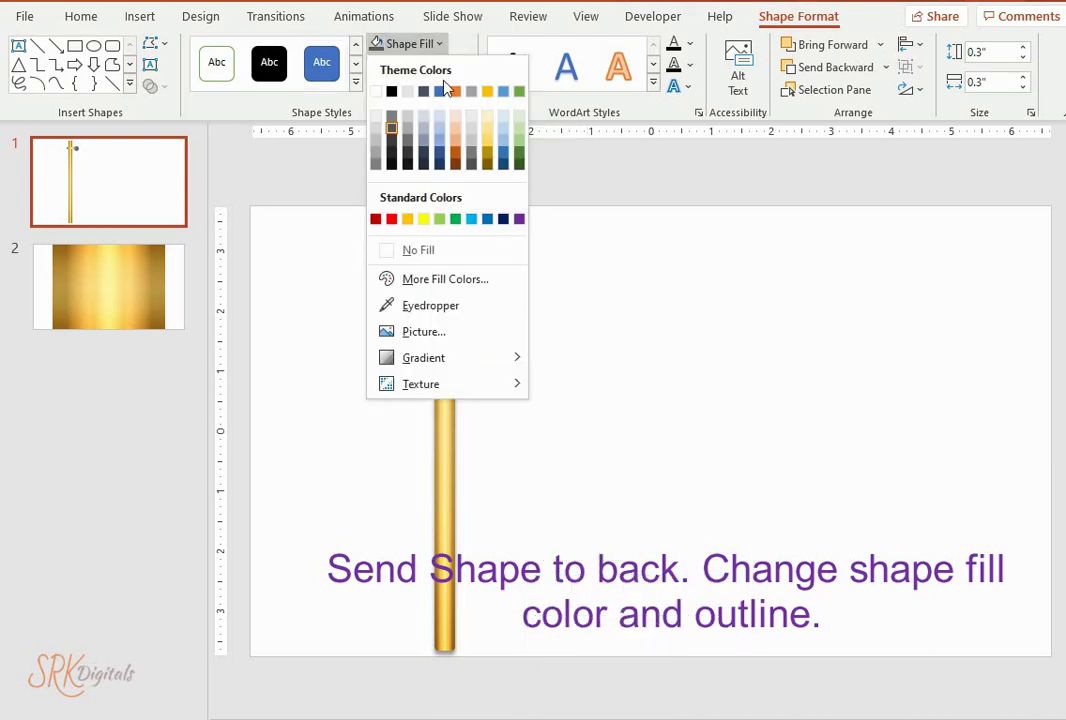
mouse_move(445, 357)
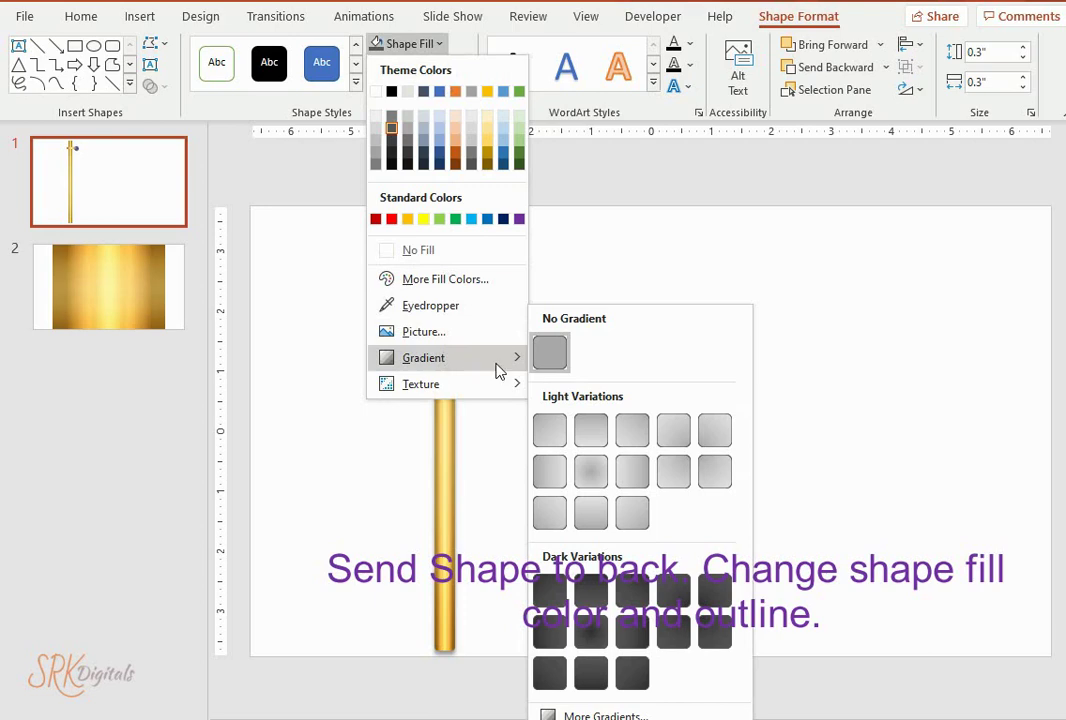
click(614, 636)
click(690, 437)
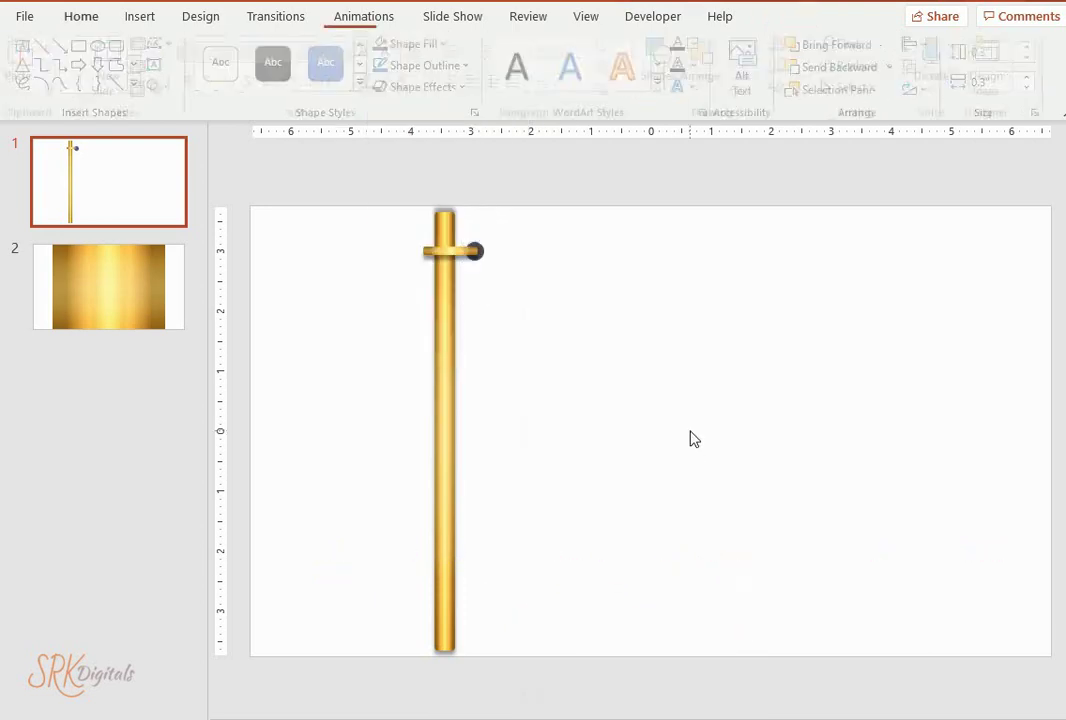
click(478, 252)
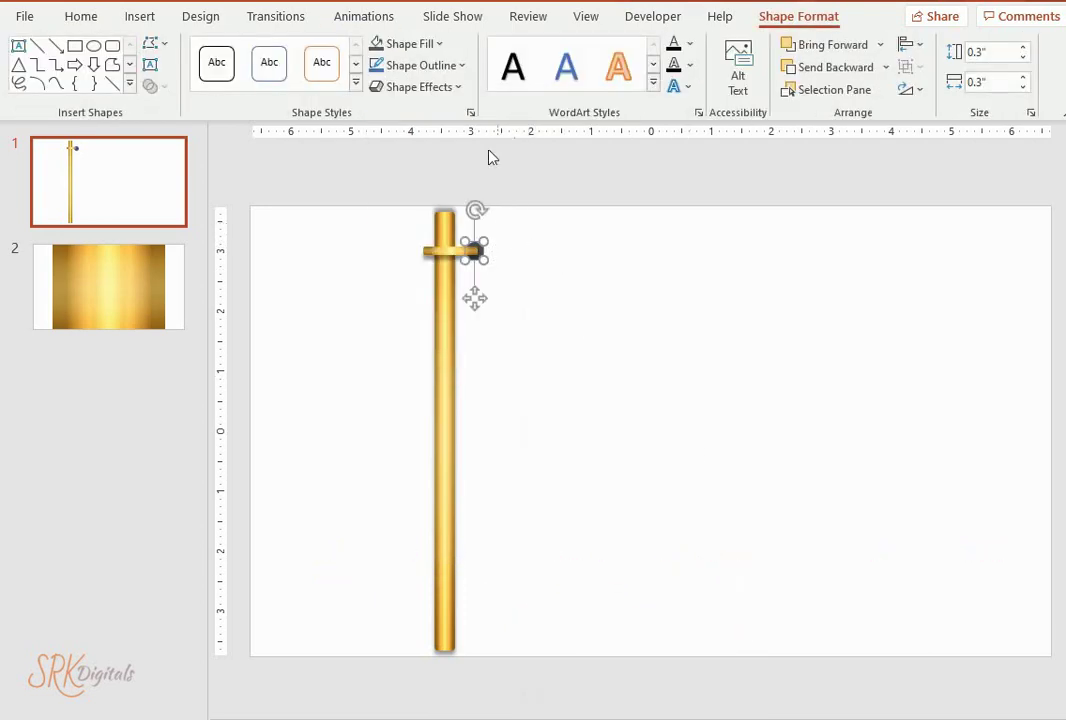
click(458, 70)
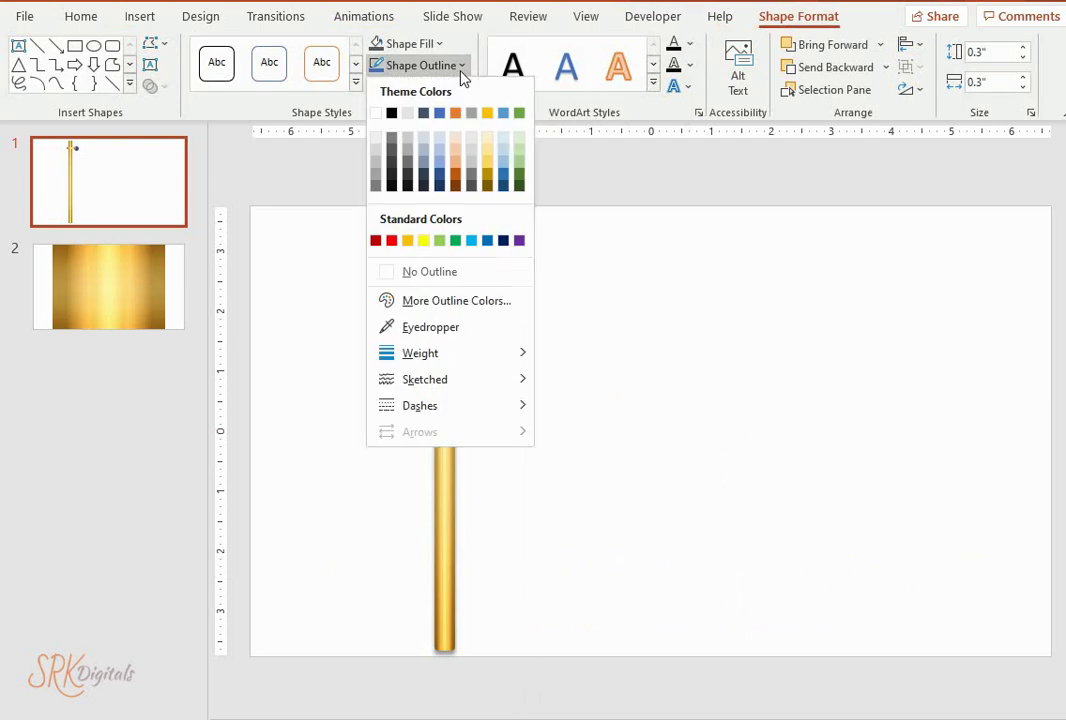
click(396, 274)
click(600, 288)
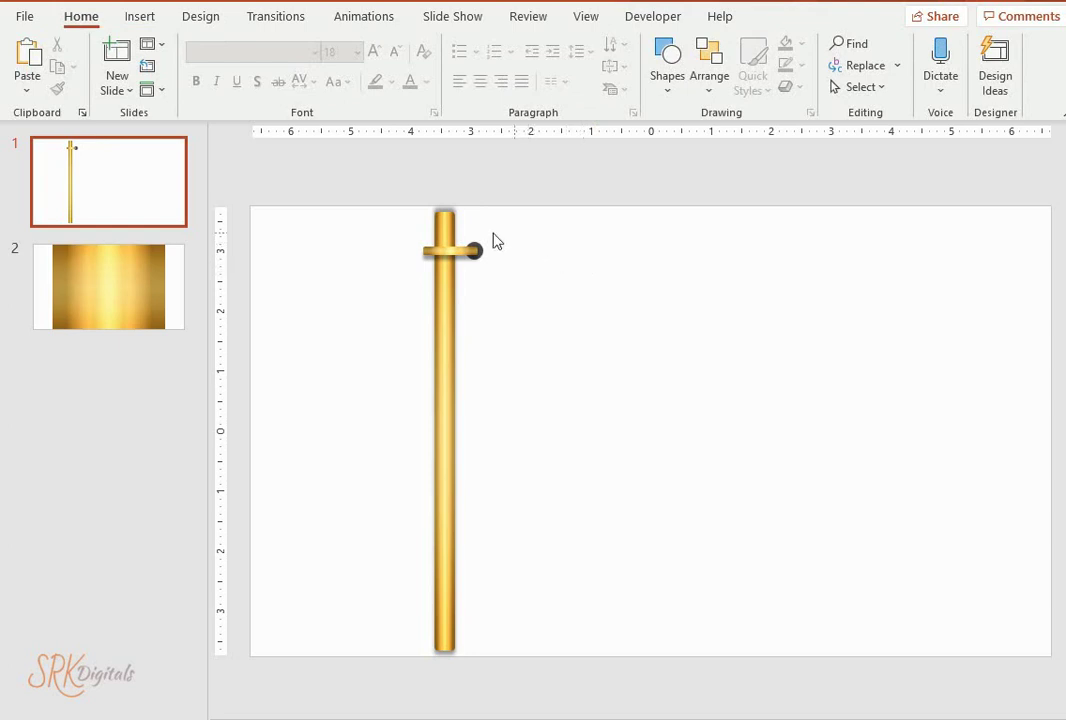
- Copy the band-and-knob ring pair further down the pole
drag(518, 232, 384, 284)
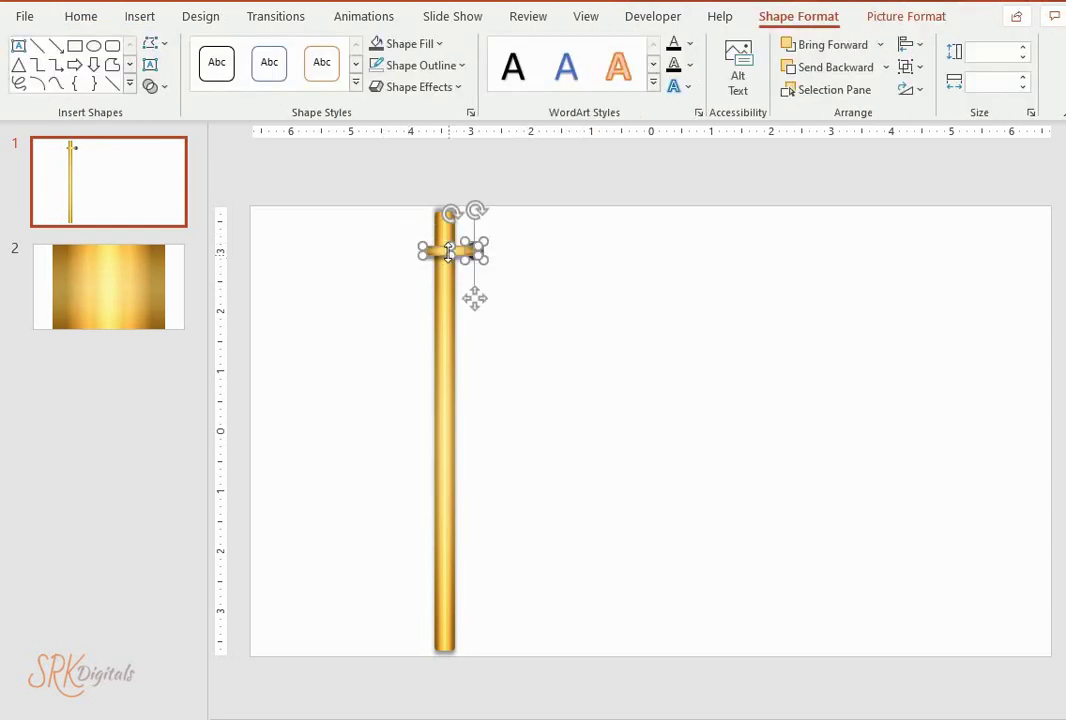
drag(437, 252, 445, 489)
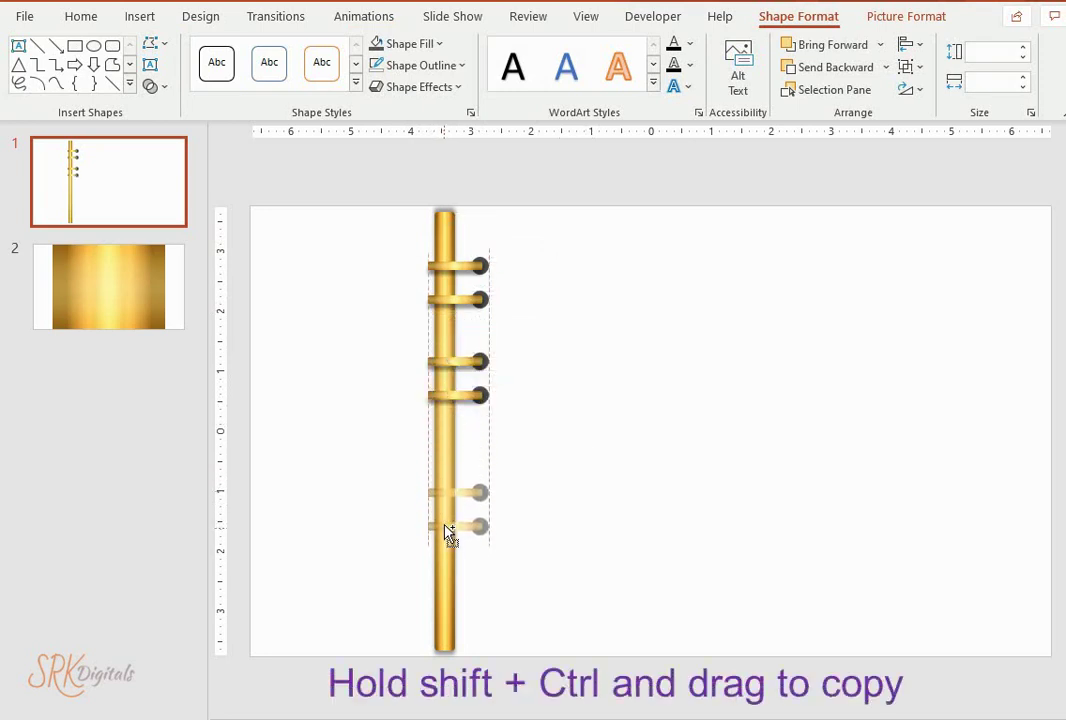
click(587, 383)
mouse_move(521, 424)
mouse_down()
mouse_move(428, 500)
mouse_move(445, 476)
mouse_move(450, 485)
mouse_up()
click(566, 433)
click(450, 478)
click(566, 357)
- Arrange the ring copies into three closely spaced pairs along the pole
mouse_move(519, 338)
mouse_down()
mouse_move(397, 428)
mouse_move(441, 425)
mouse_up()
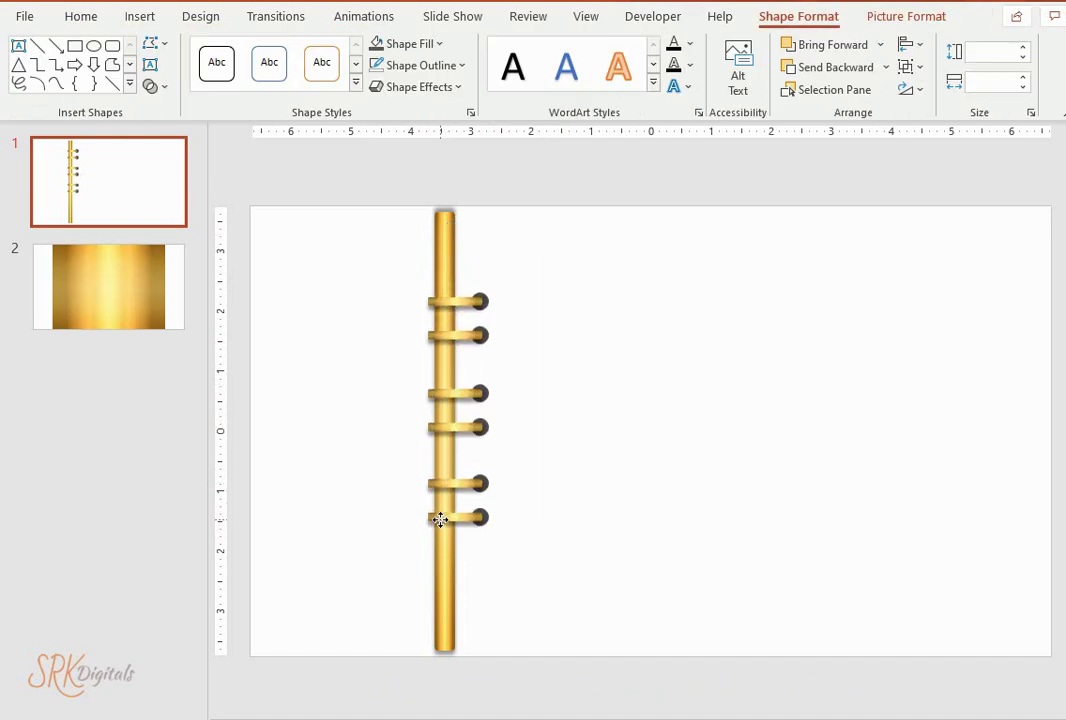
click(651, 387)
drag(450, 478, 452, 522)
drag(443, 413, 443, 435)
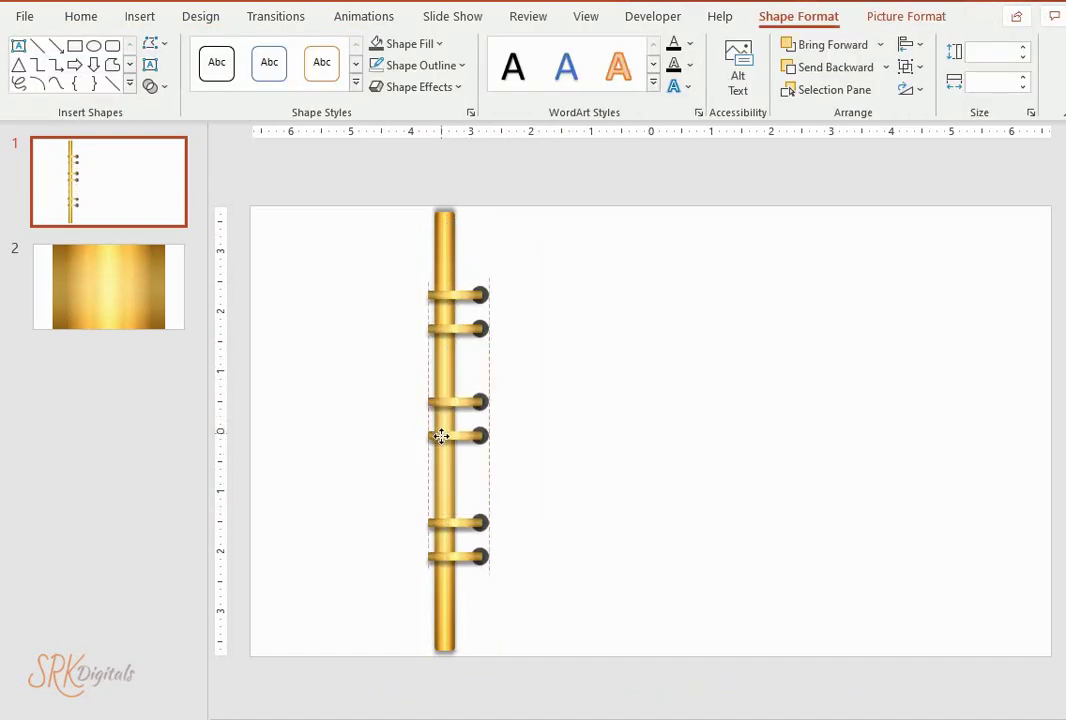
drag(440, 318, 449, 239)
click(612, 293)
- Add single rings near the pole's top and bottom ends, then select the whole pole
click(450, 300)
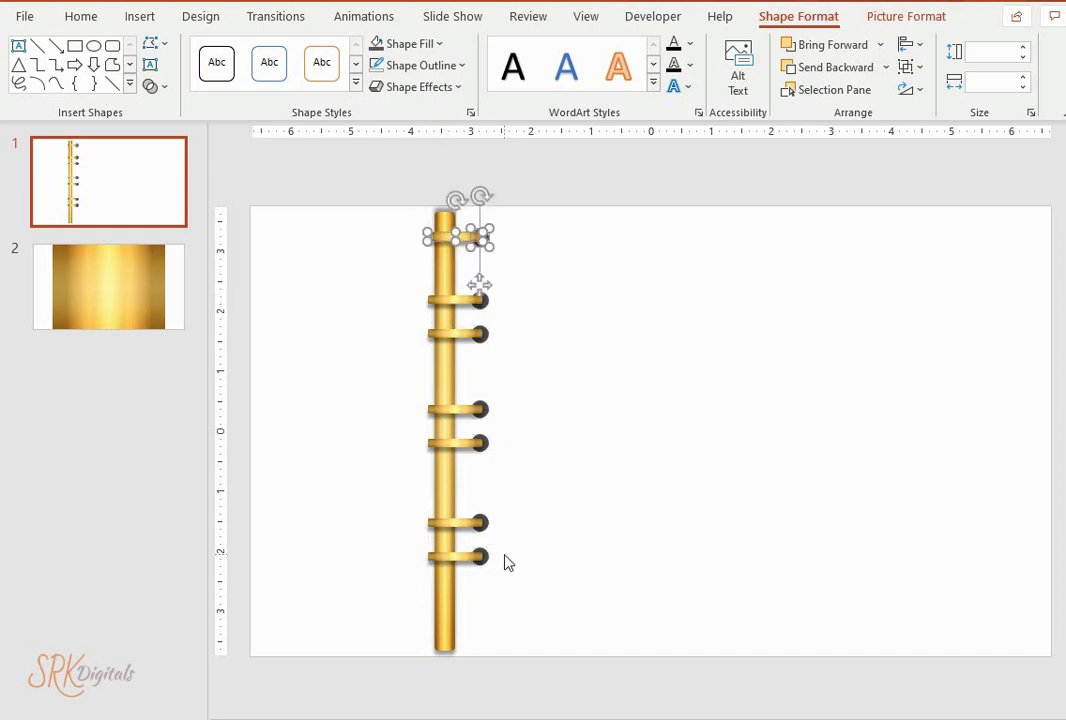
drag(443, 560, 450, 625)
click(717, 487)
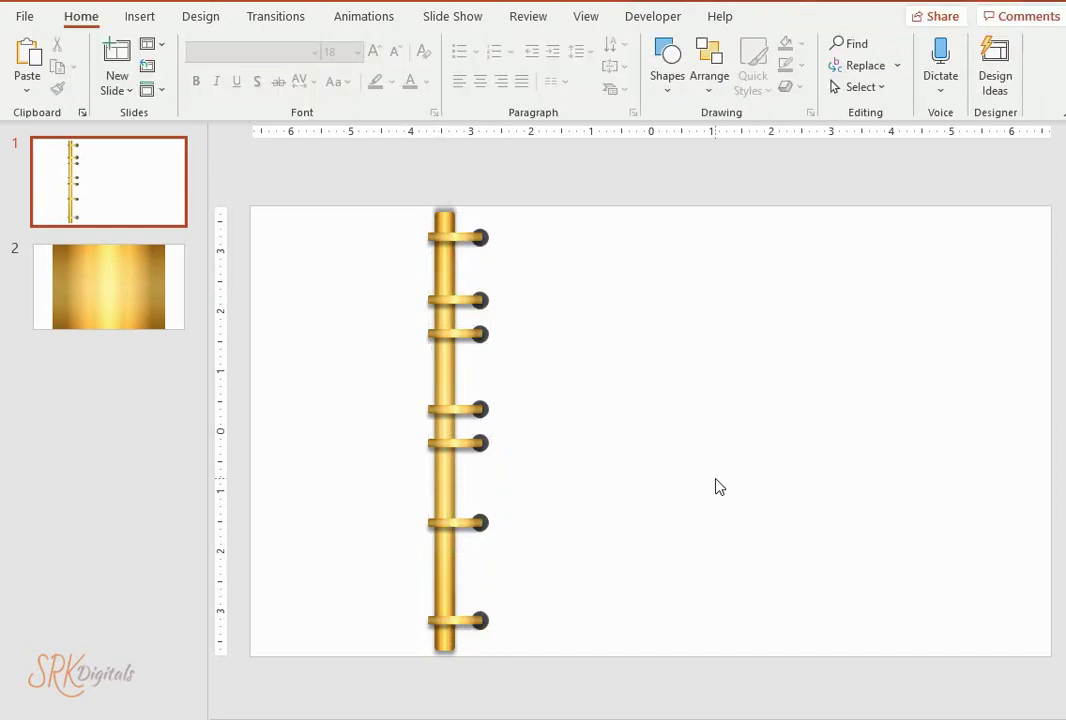
key(ctrl+z)
drag(452, 556, 452, 626)
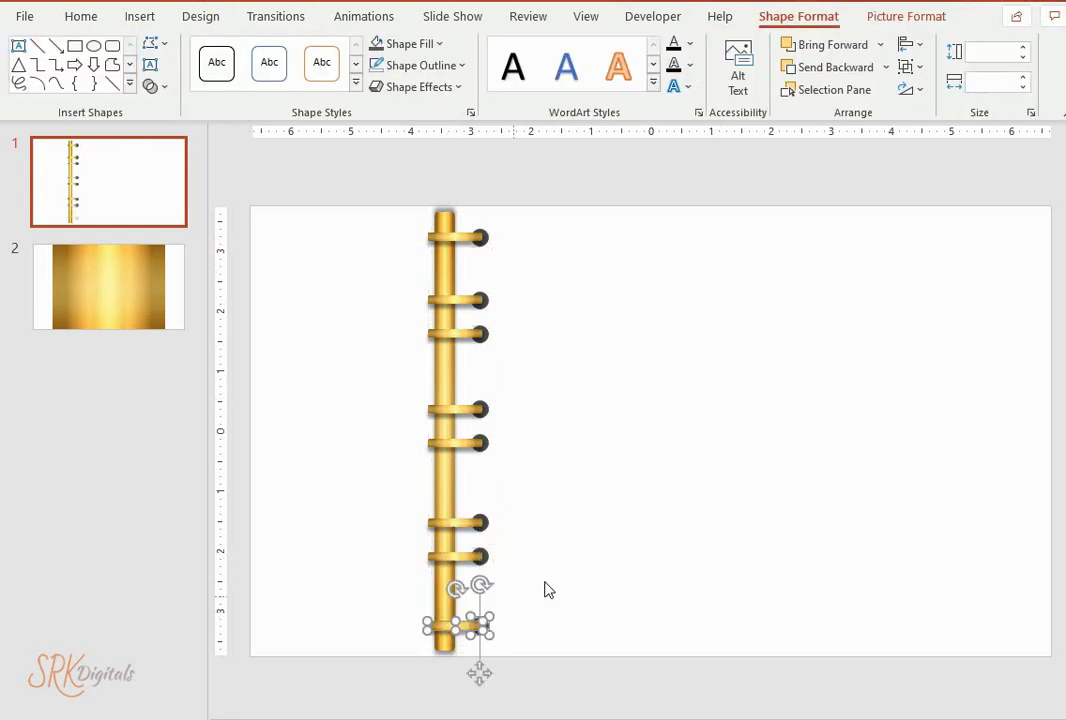
click(690, 473)
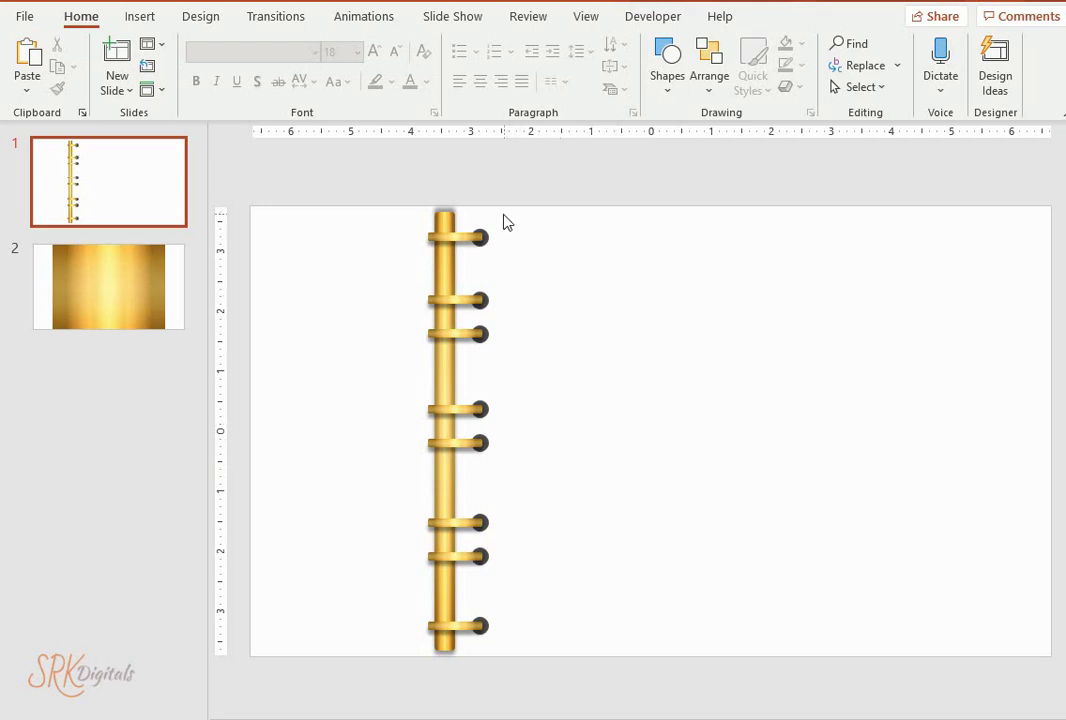
mouse_move(497, 210)
mouse_down()
mouse_move(400, 430)
mouse_move(406, 655)
mouse_up()
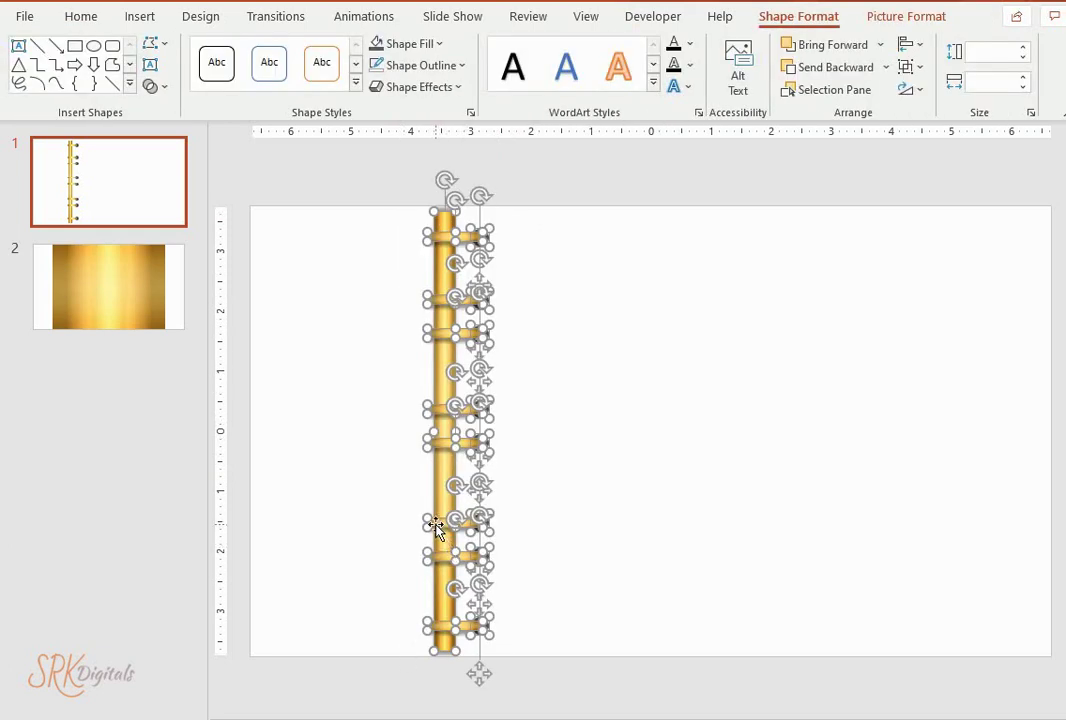
- Duplicate the pole with its eight rings and place the copy just right of the original
click(611, 352)
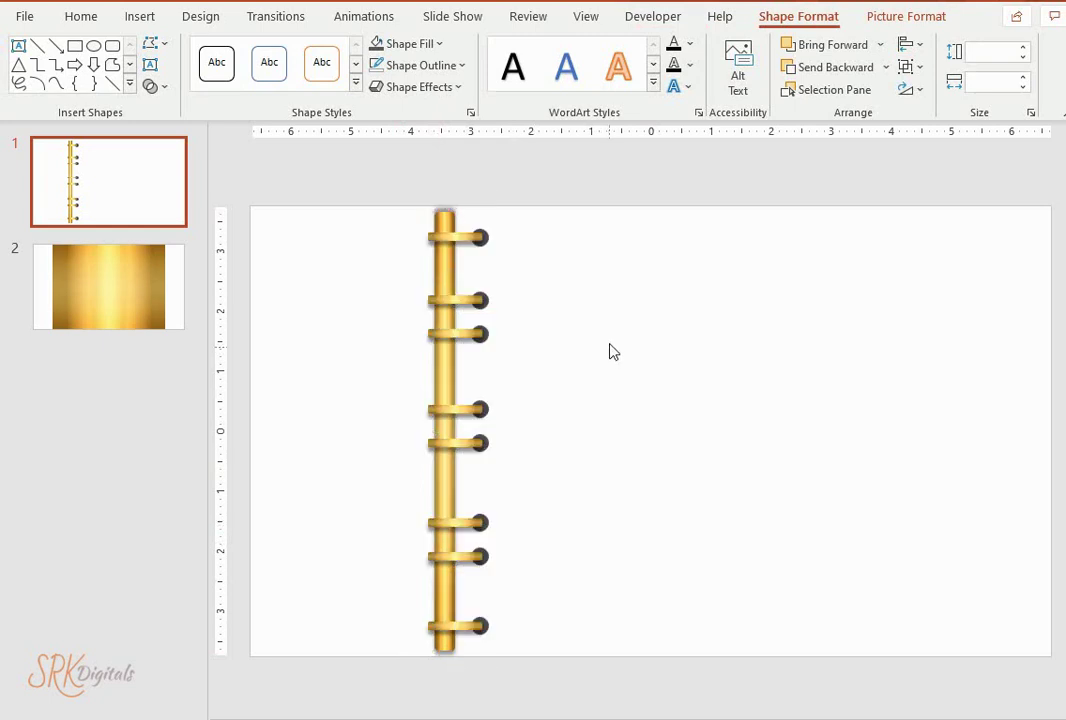
drag(507, 212, 393, 657)
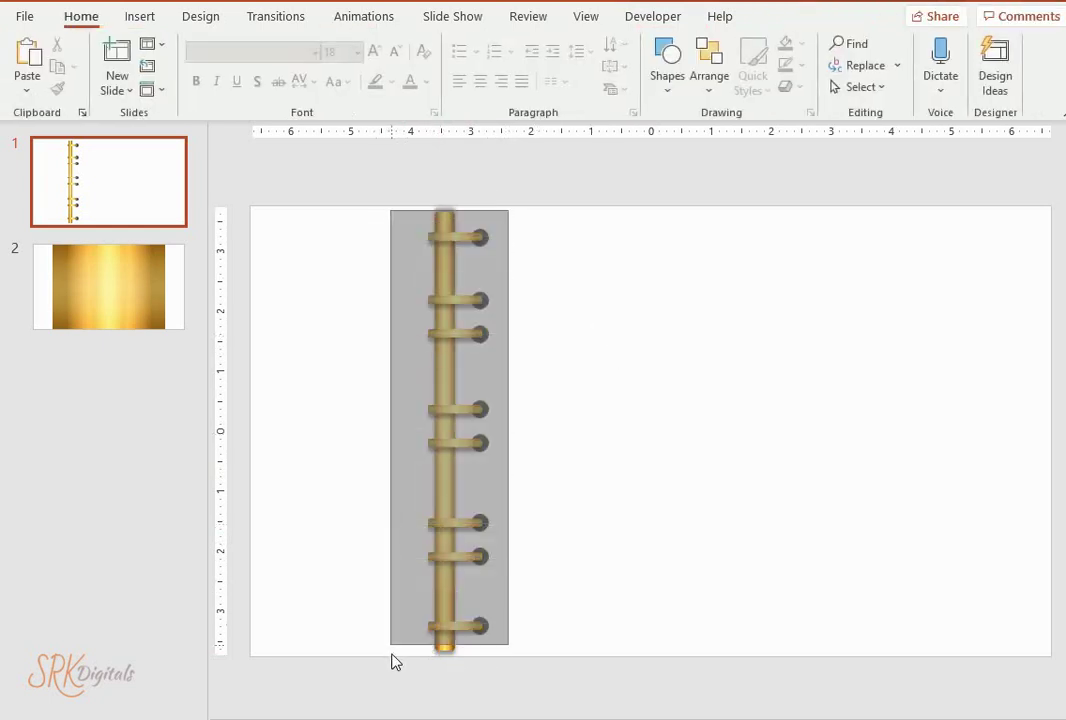
drag(446, 523, 596, 503)
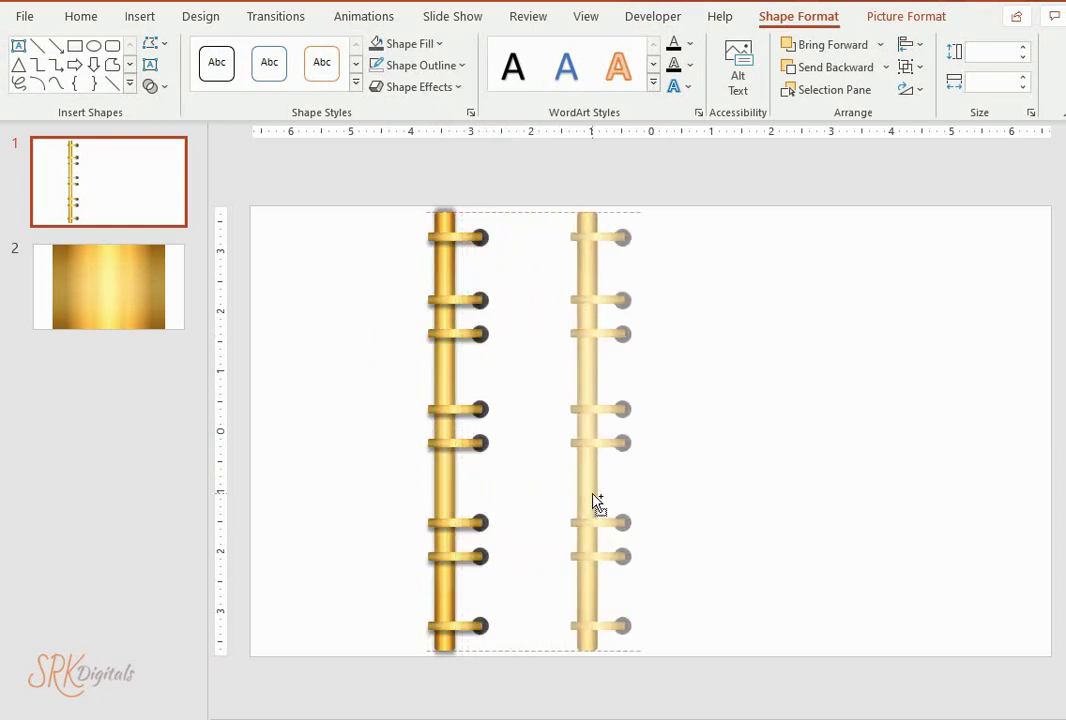
drag(596, 503, 609, 505)
click(754, 351)
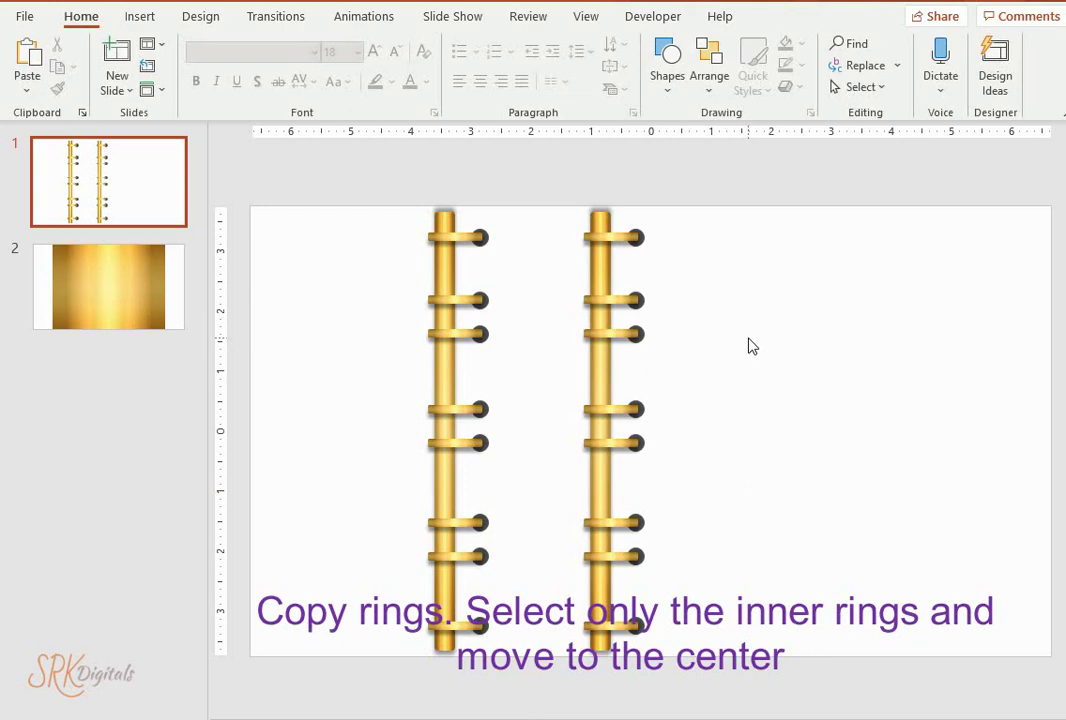
- Nudge the second pole's ring bars left to centre them, then select its right-side knobs
drag(685, 218, 559, 602)
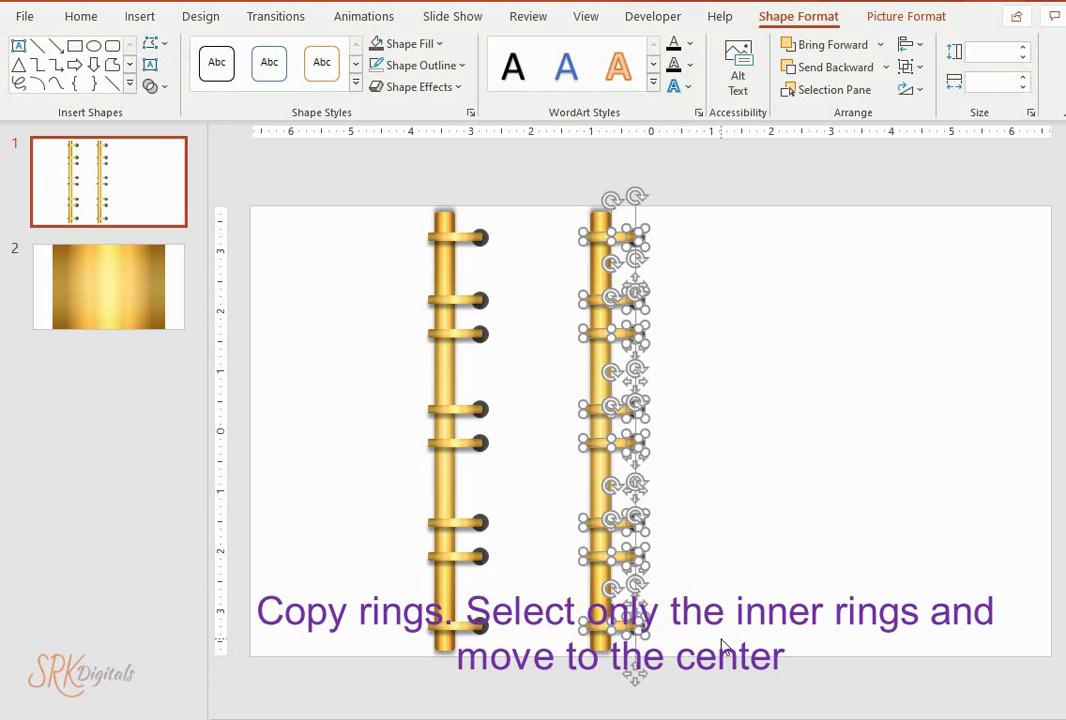
key(Left)
key(Left)
key(Left)
key(Left)
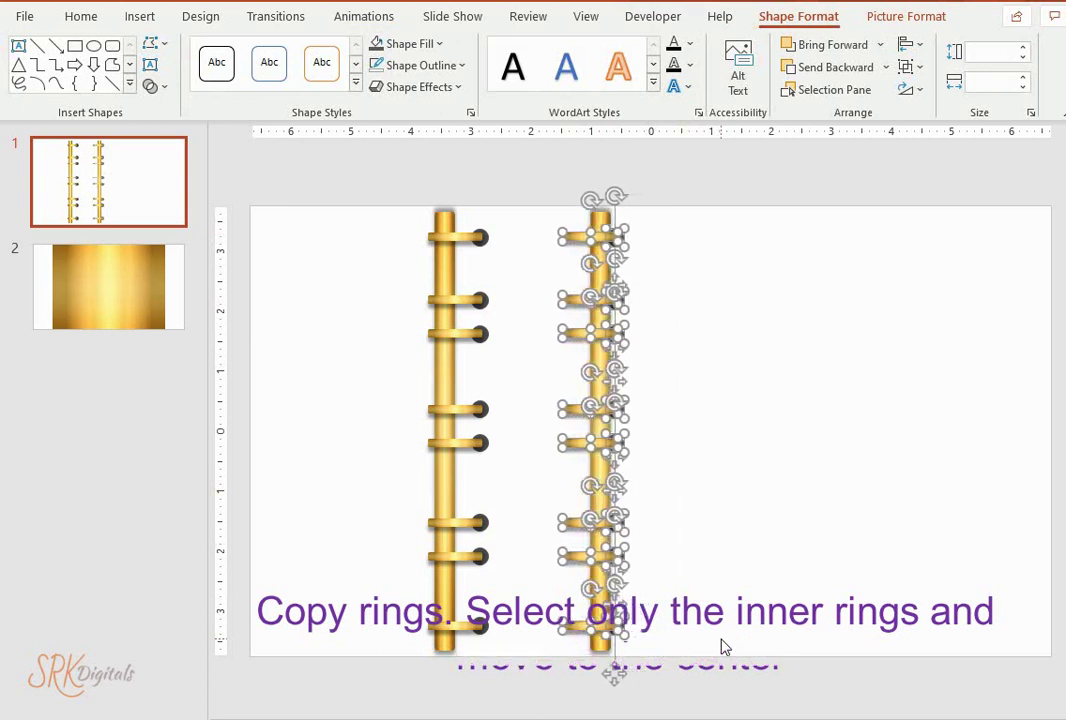
key(ctrl+Left)
key(ctrl+Left)
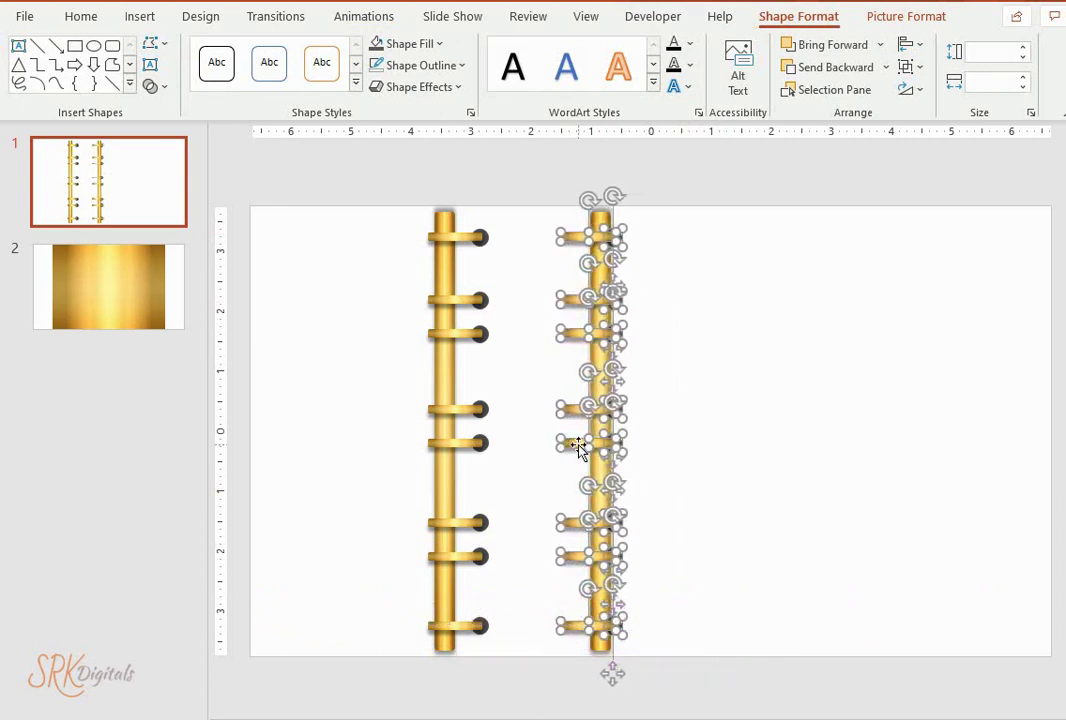
drag(578, 447, 594, 445)
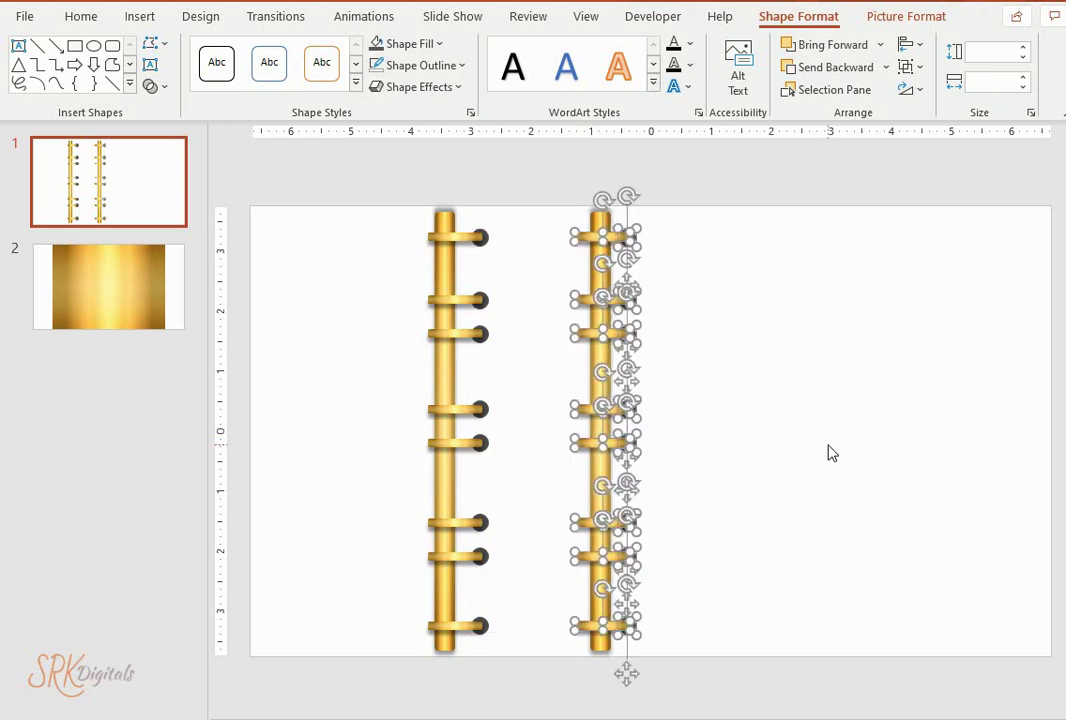
click(829, 453)
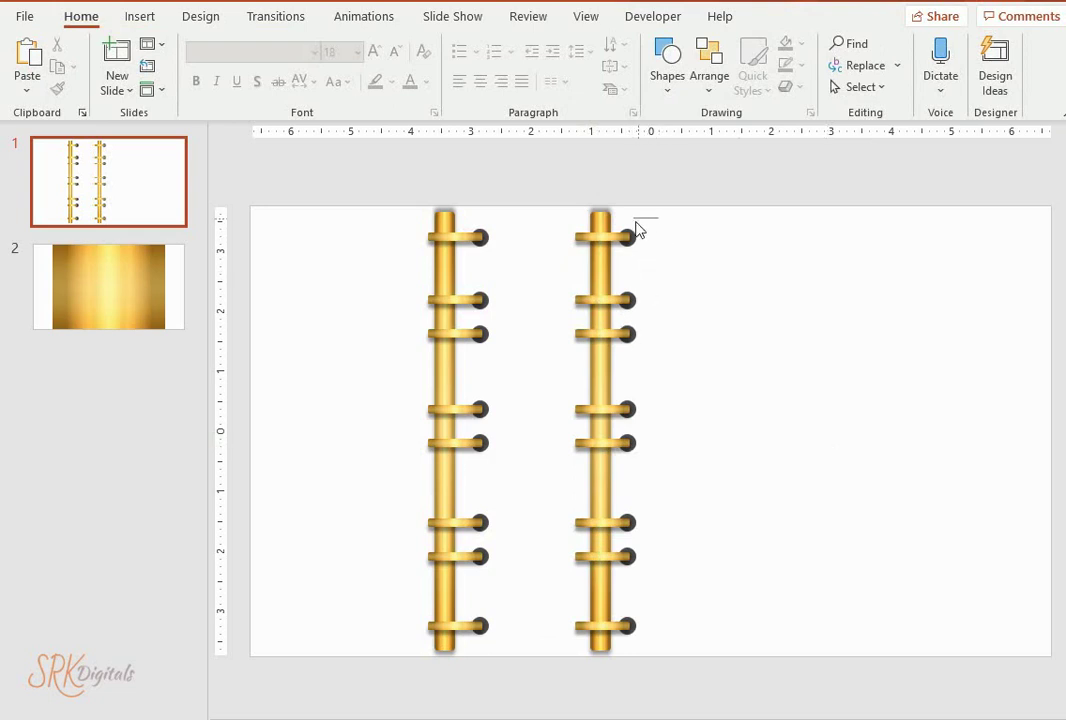
mouse_move(659, 217)
mouse_down()
mouse_move(620, 510)
mouse_move(623, 647)
mouse_up()
drag(657, 214, 615, 656)
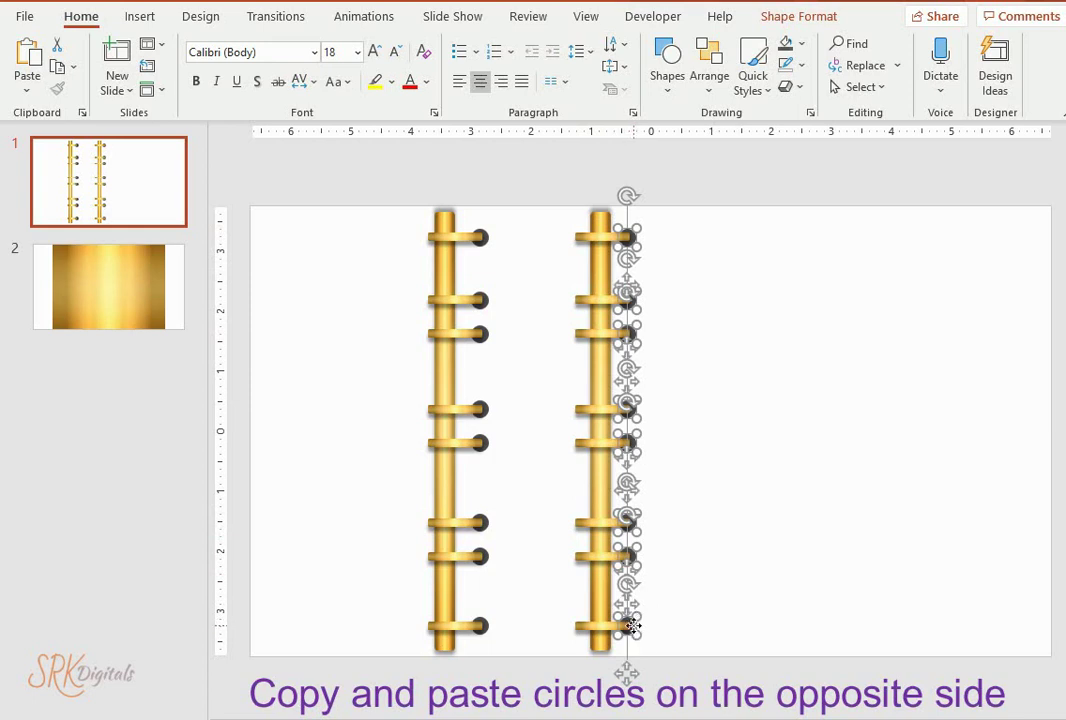
- Copy the dark knobs to the second pole's left side, send them to back, and select the whole pole
mouse_move(637, 636)
mouse_down()
mouse_move(592, 640)
mouse_move(591, 619)
mouse_up()
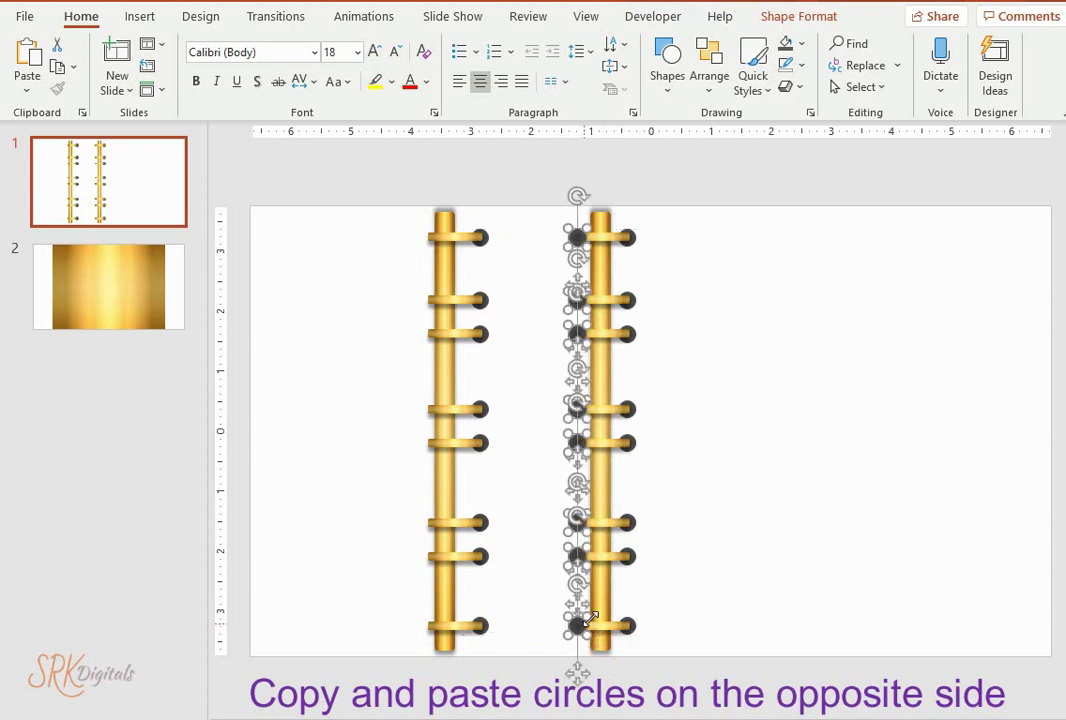
click(815, 14)
click(886, 67)
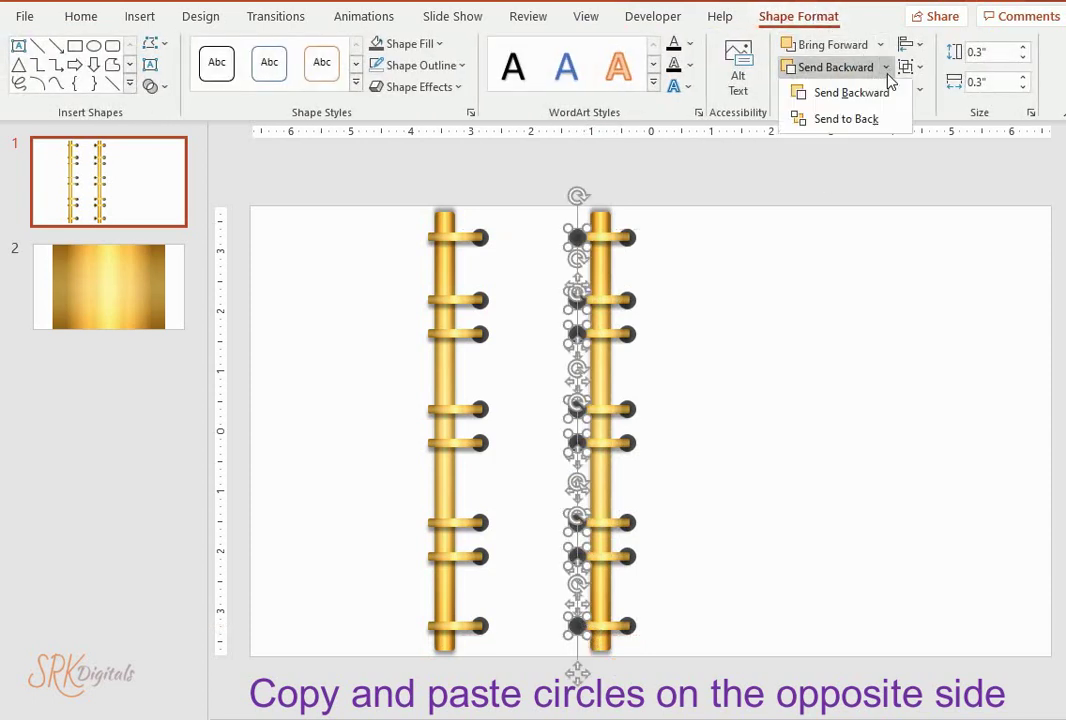
click(857, 120)
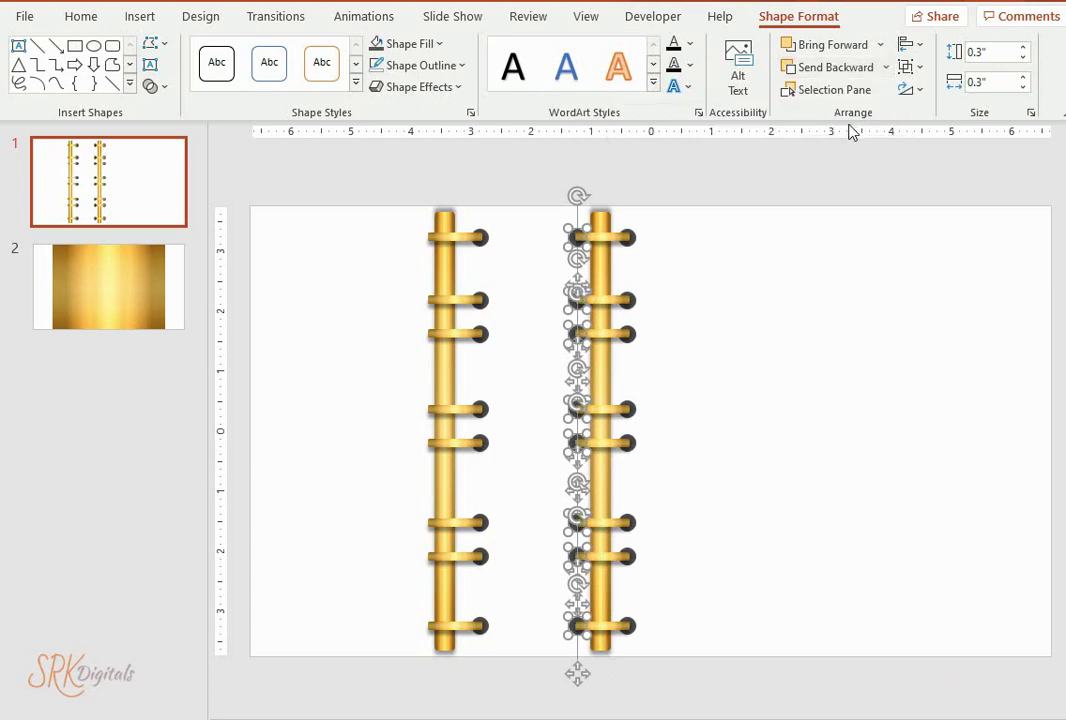
click(770, 288)
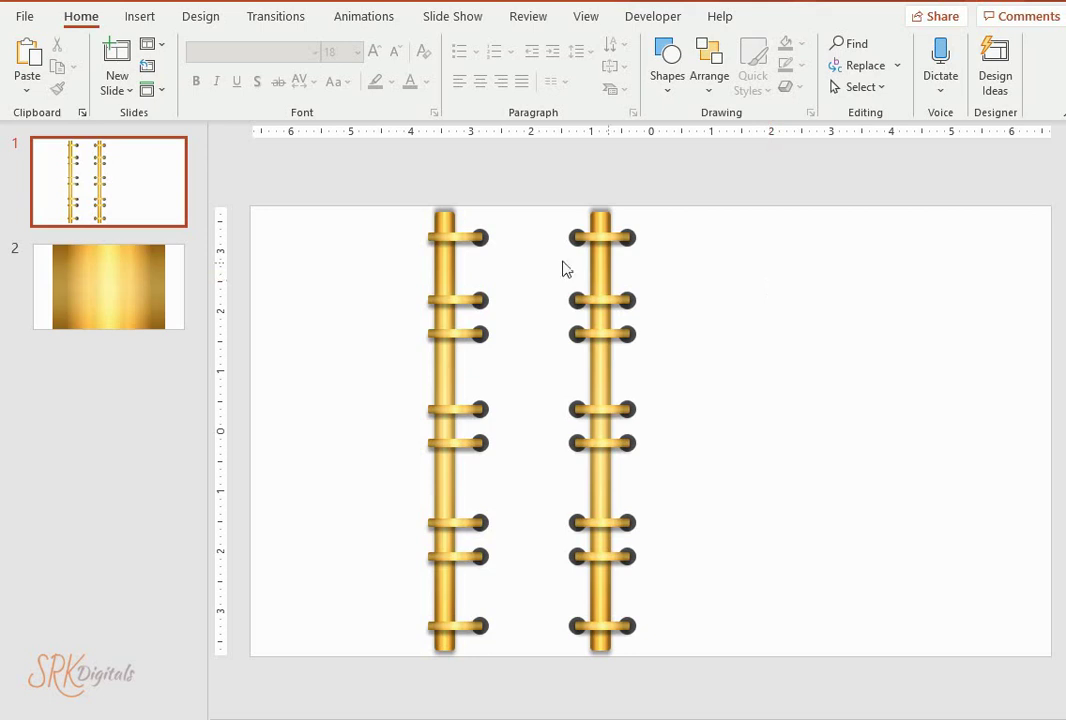
mouse_move(660, 198)
mouse_down()
mouse_move(560, 218)
mouse_move(550, 660)
mouse_up()
- Group the second golden pole's shapes into one object
right_click(594, 441)
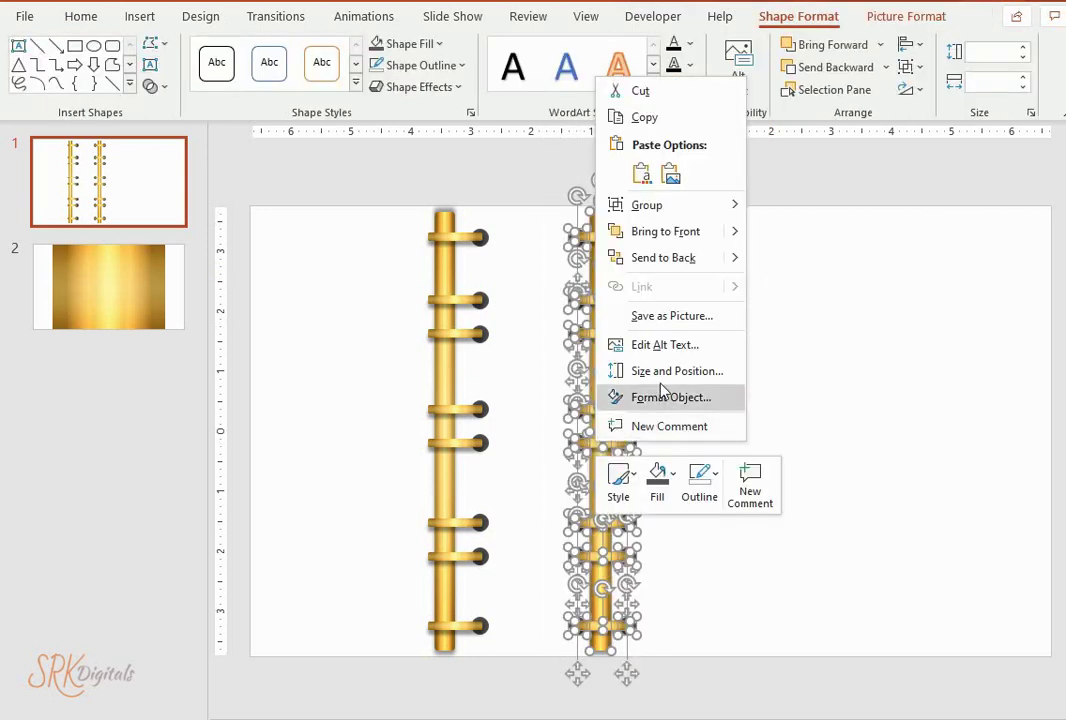
mouse_move(690, 206)
click(770, 208)
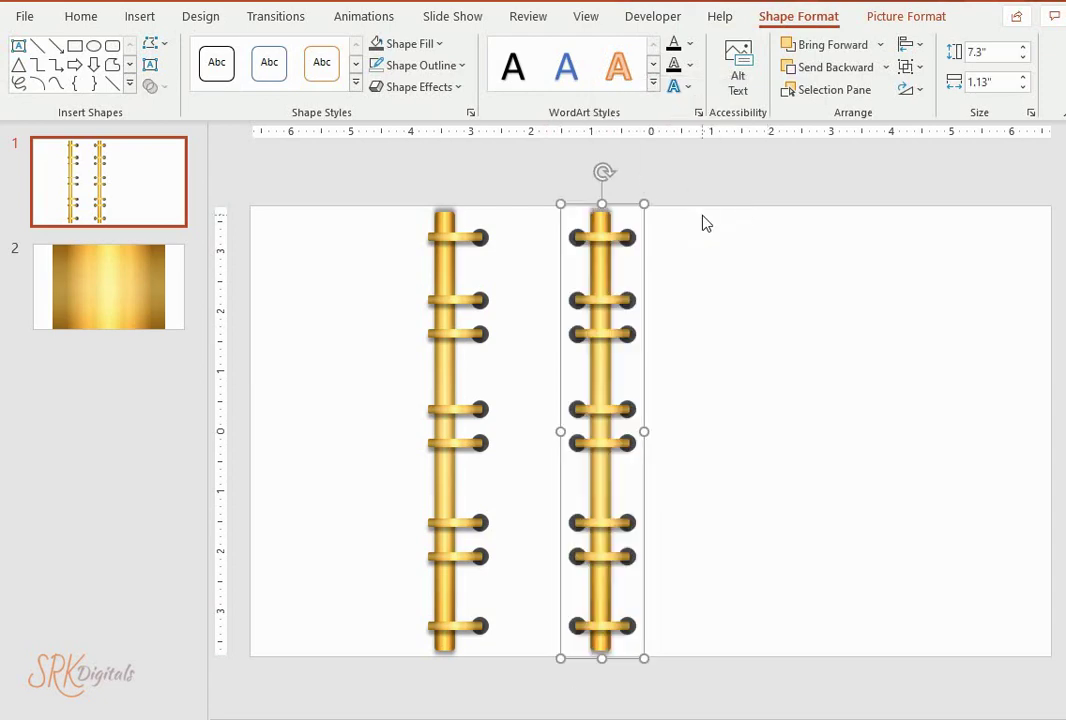
click(505, 216)
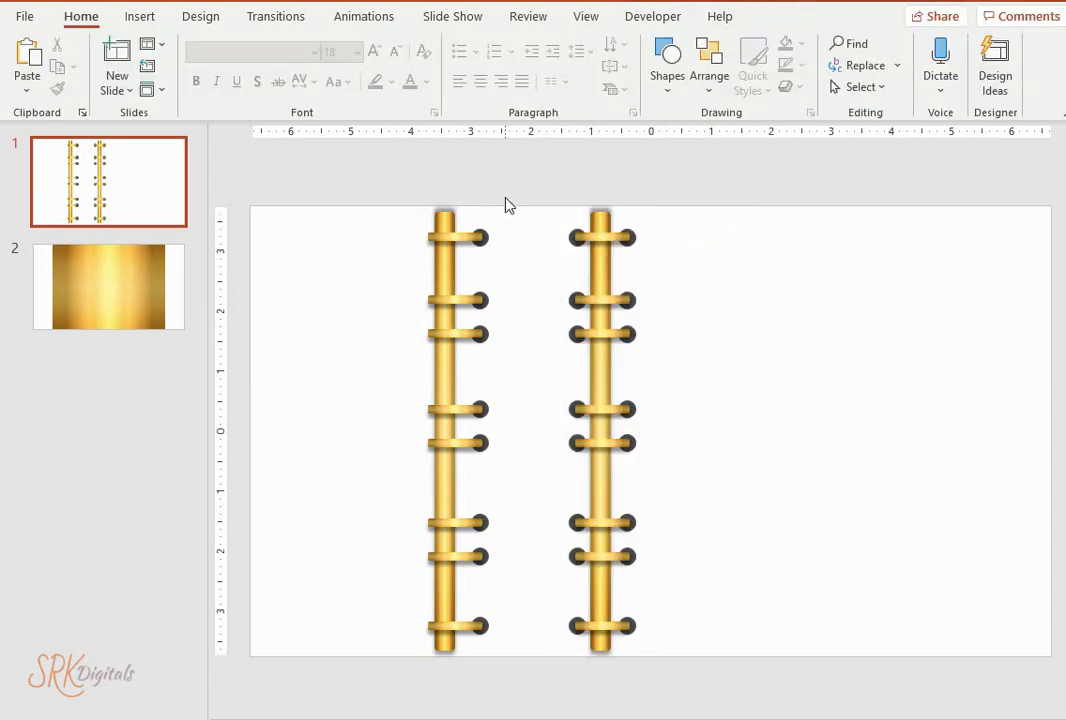
- Select all shapes of the first golden pole and group them into one object
drag(505, 197, 410, 662)
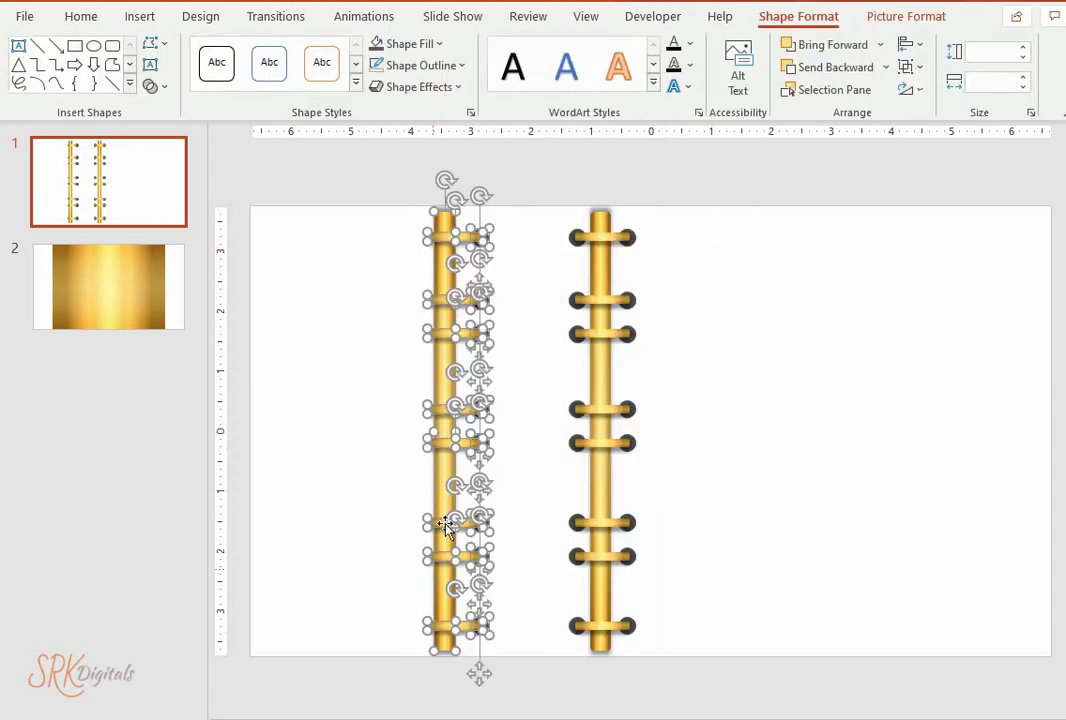
right_click(445, 415)
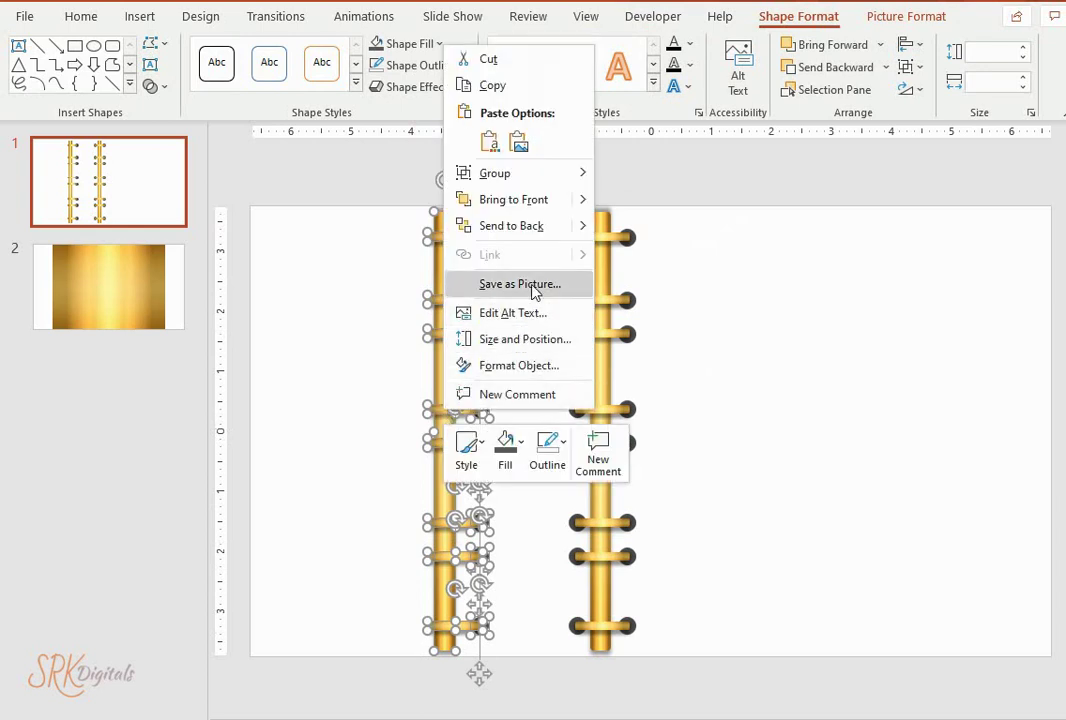
mouse_move(533, 176)
click(646, 184)
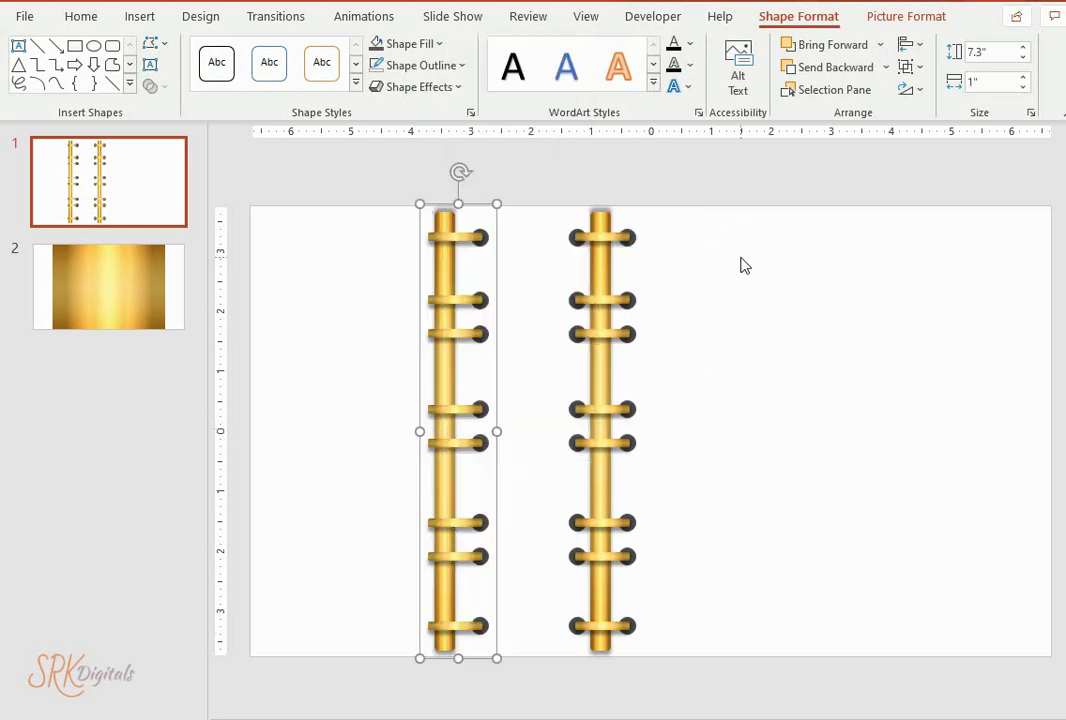
click(725, 300)
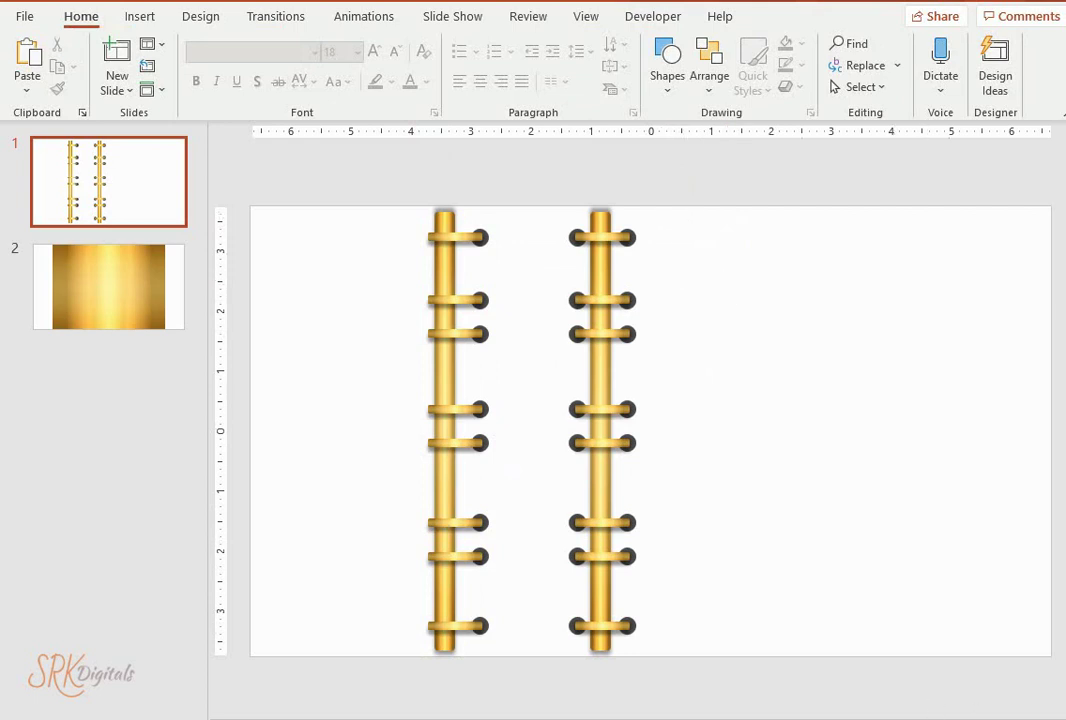
ctrl+scroll(571, 185, up, 2)
- Draw an arc shape to the right of the two poles
click(145, 18)
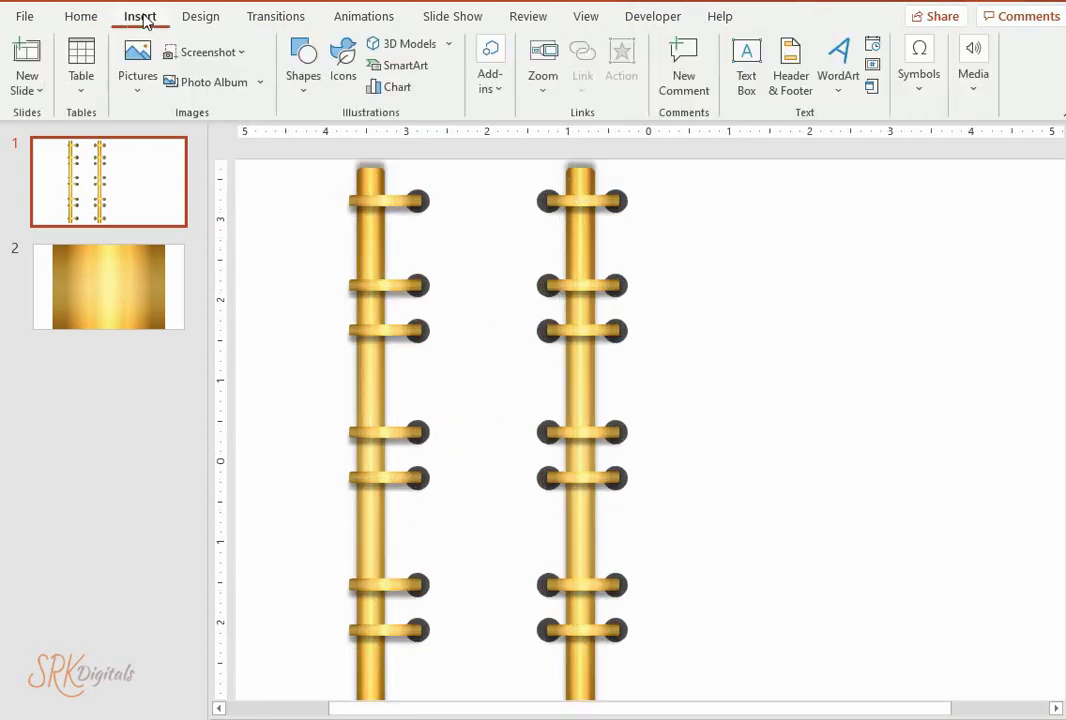
click(304, 70)
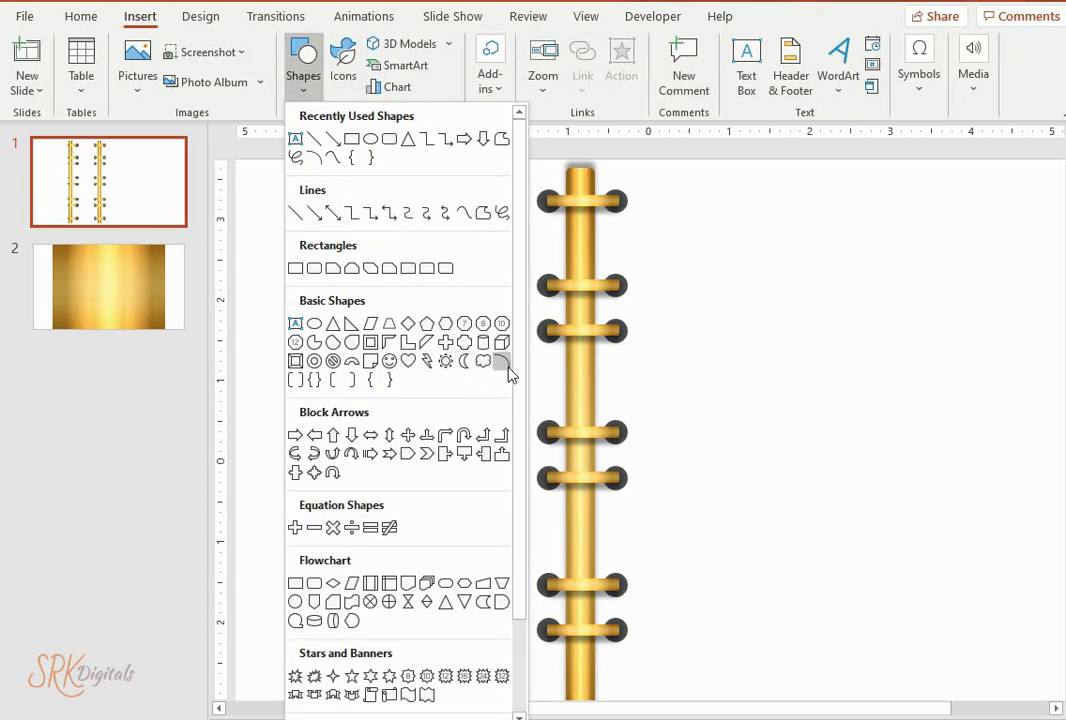
click(506, 365)
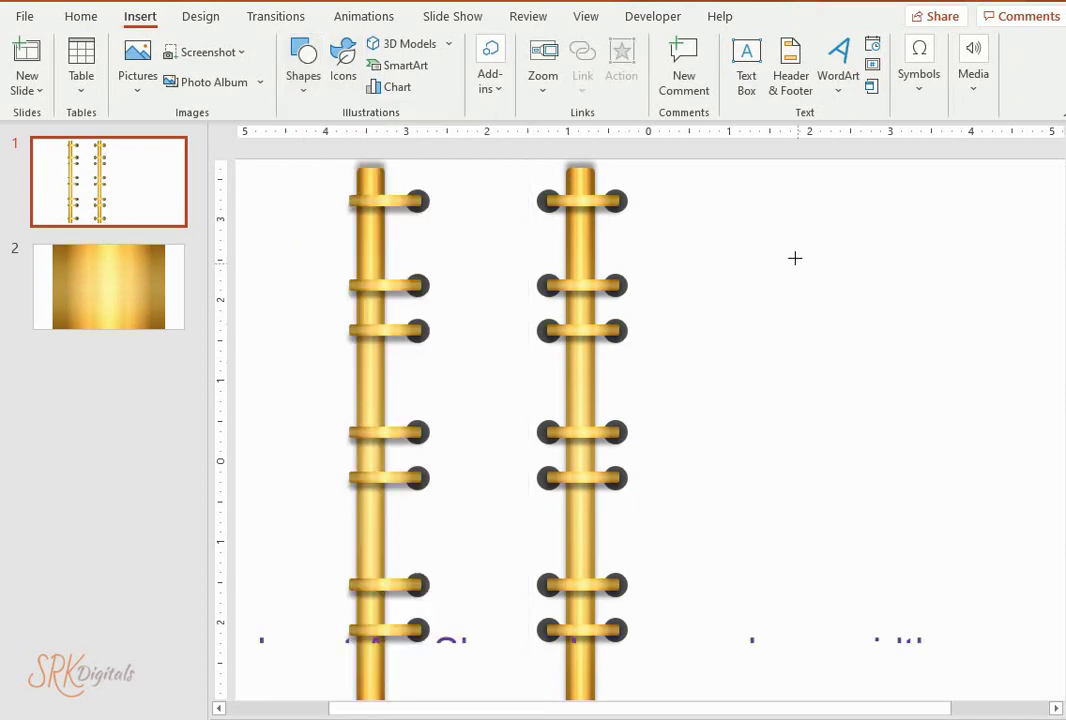
drag(718, 194, 841, 280)
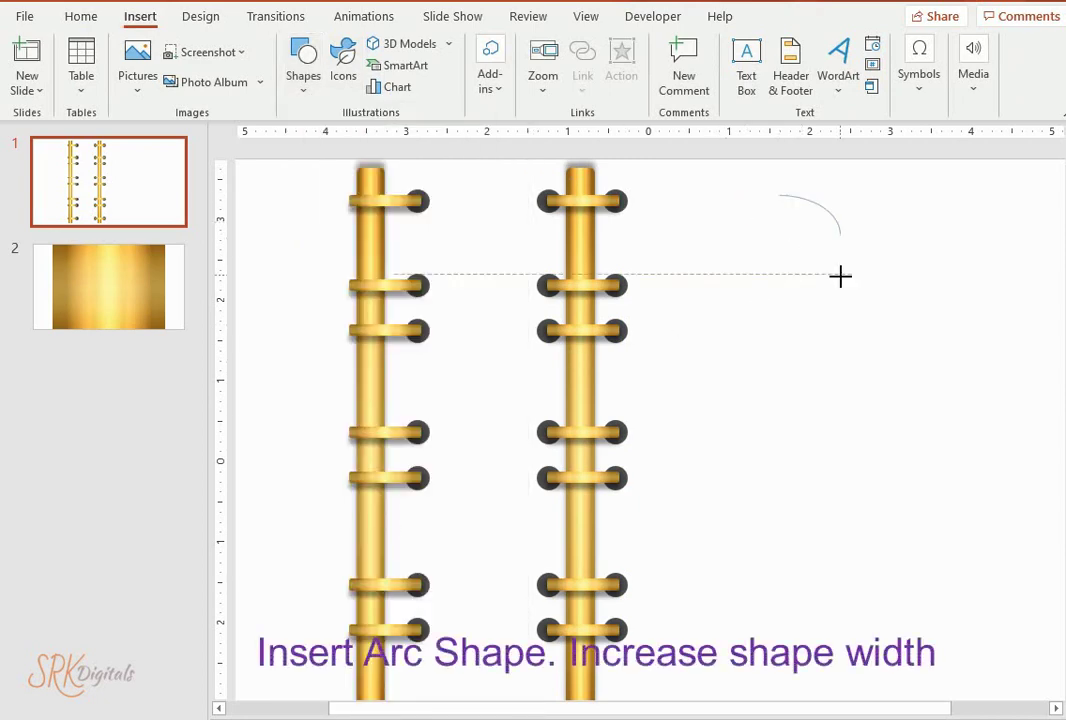
- Widen the arc's line to 6 pt in Format Shape
right_click(822, 207)
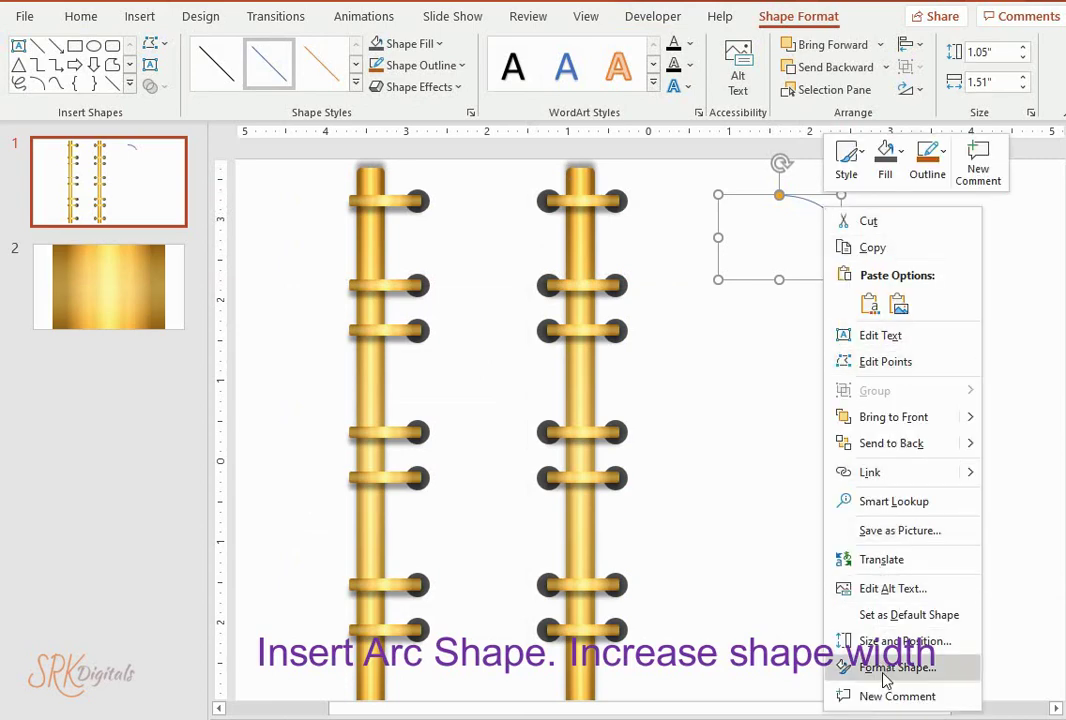
click(850, 660)
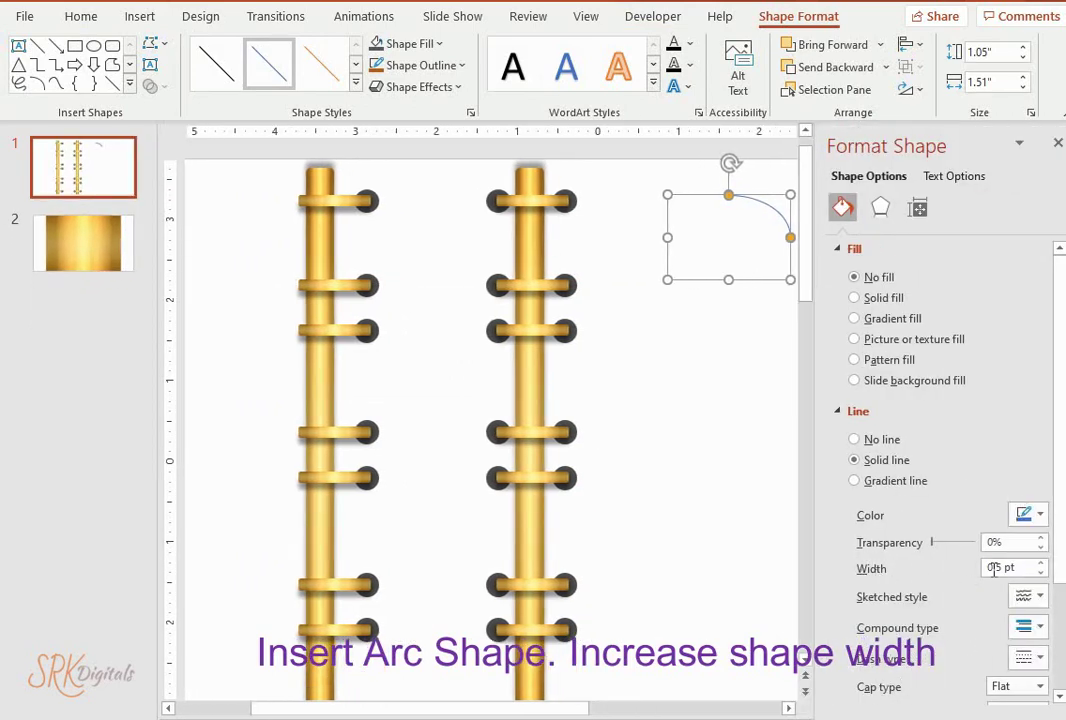
drag(1003, 567, 978, 571)
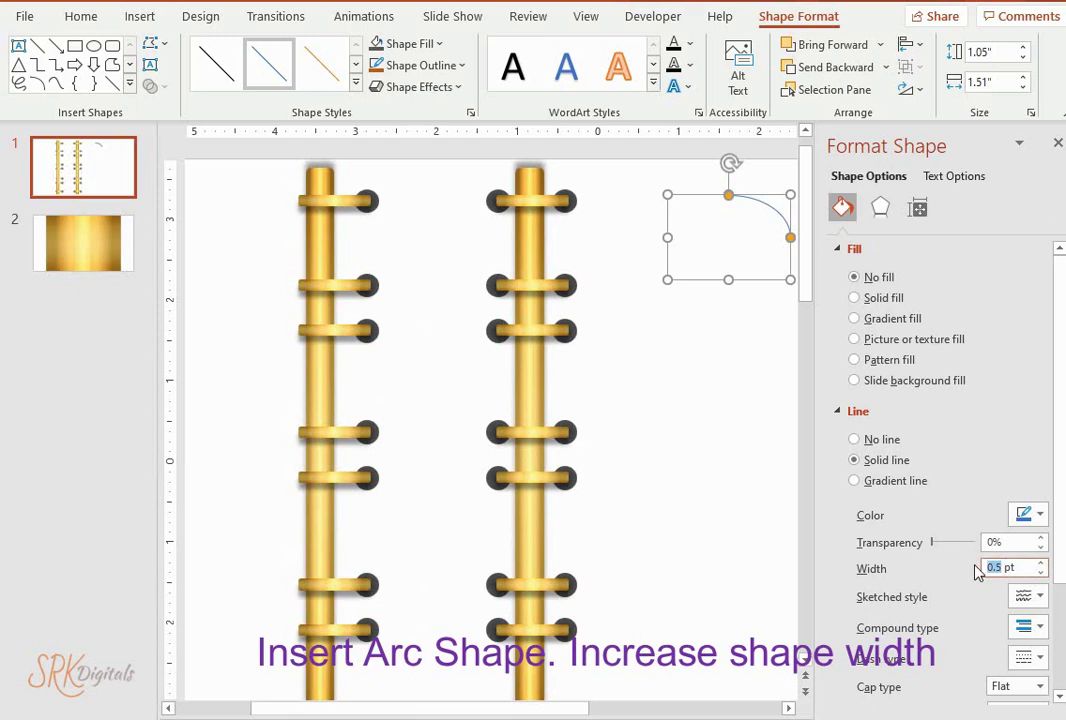
text(6)
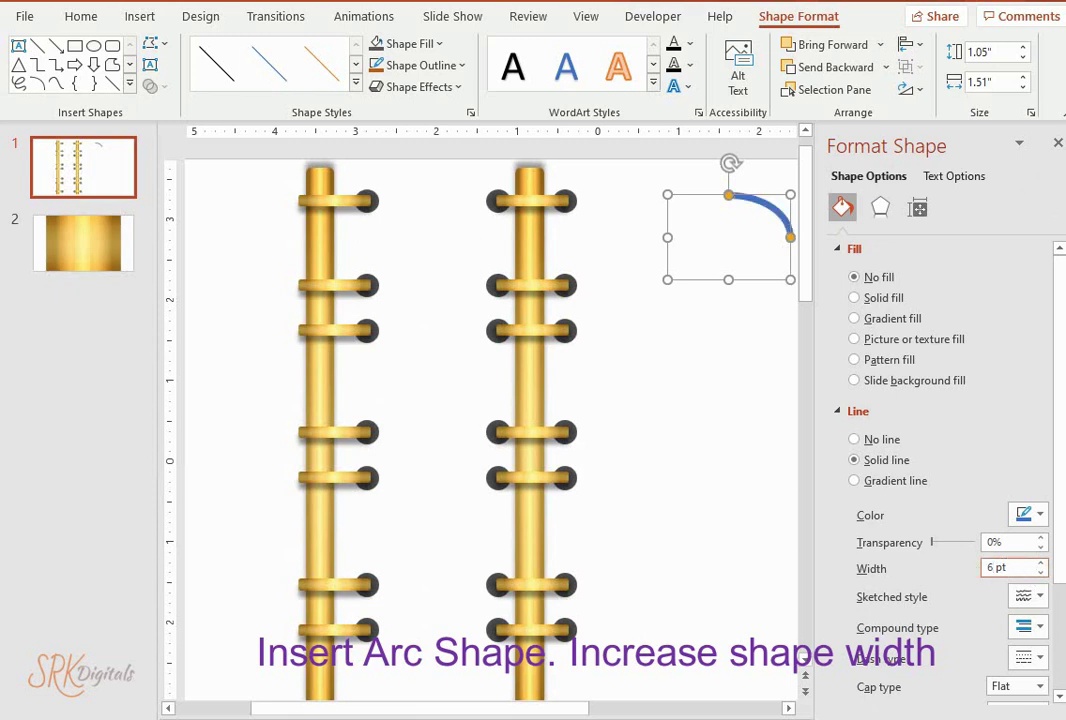
click(1058, 143)
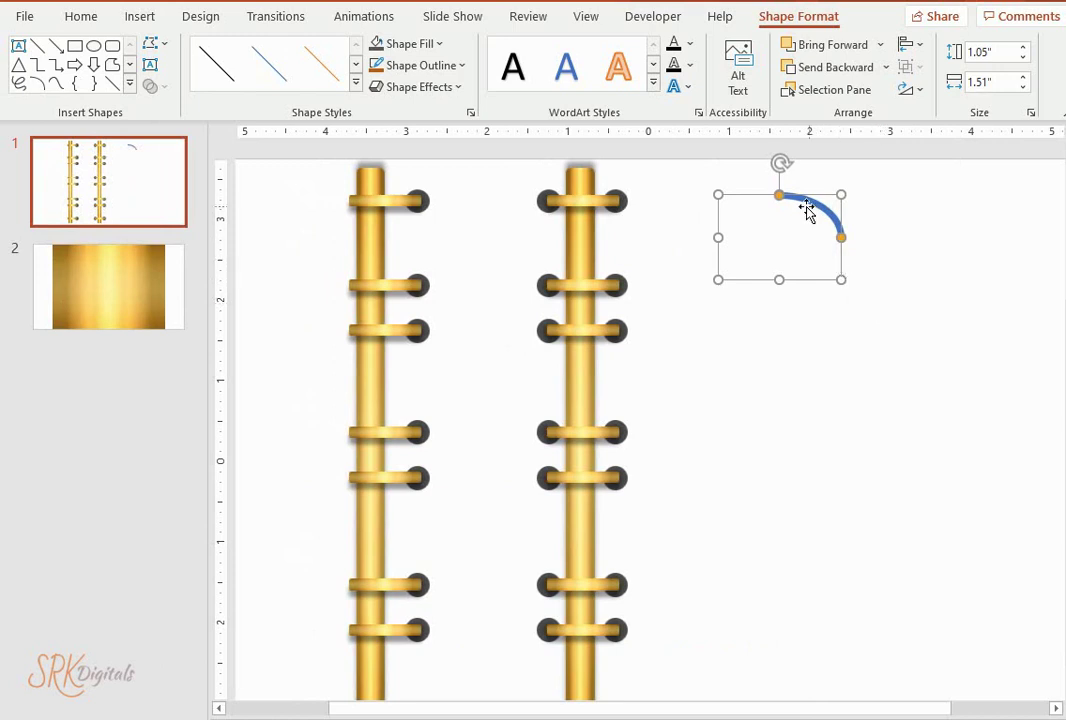
- Extend the arc toward a circle, flatten it vertically, and narrow it from the left
mouse_move(778, 198)
mouse_down()
mouse_move(813, 257)
mouse_move(827, 256)
mouse_move(821, 211)
mouse_up()
drag(777, 280, 774, 240)
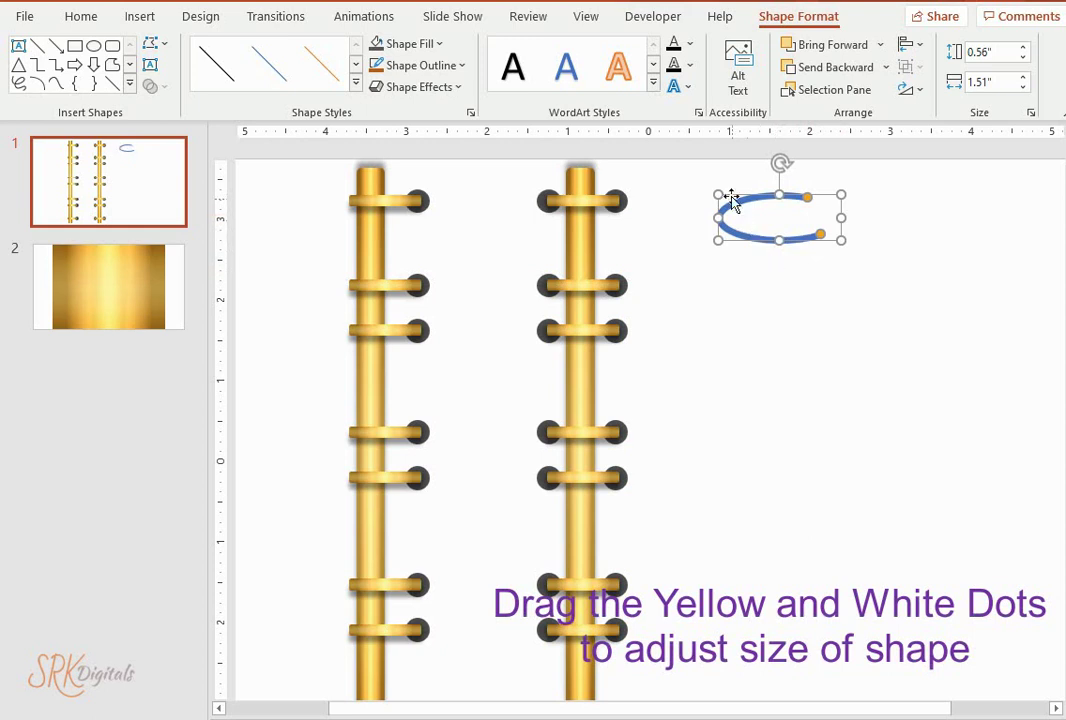
mouse_move(717, 192)
mouse_down()
mouse_move(787, 199)
mouse_move(815, 221)
mouse_up()
click(817, 236)
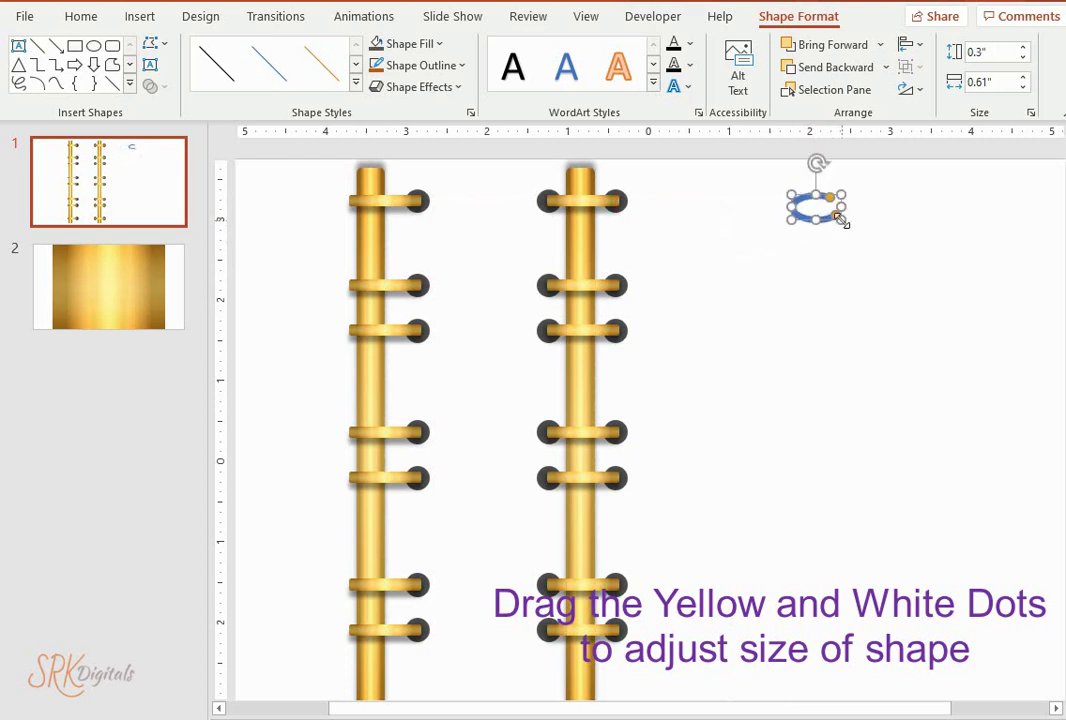
click(832, 226)
click(822, 219)
- Shorten the arc's upper end and fine-tune its height into a 0.3" by 0.69" hook
mouse_move(830, 200)
mouse_down()
mouse_move(777, 186)
mouse_move(784, 204)
mouse_move(814, 207)
mouse_up()
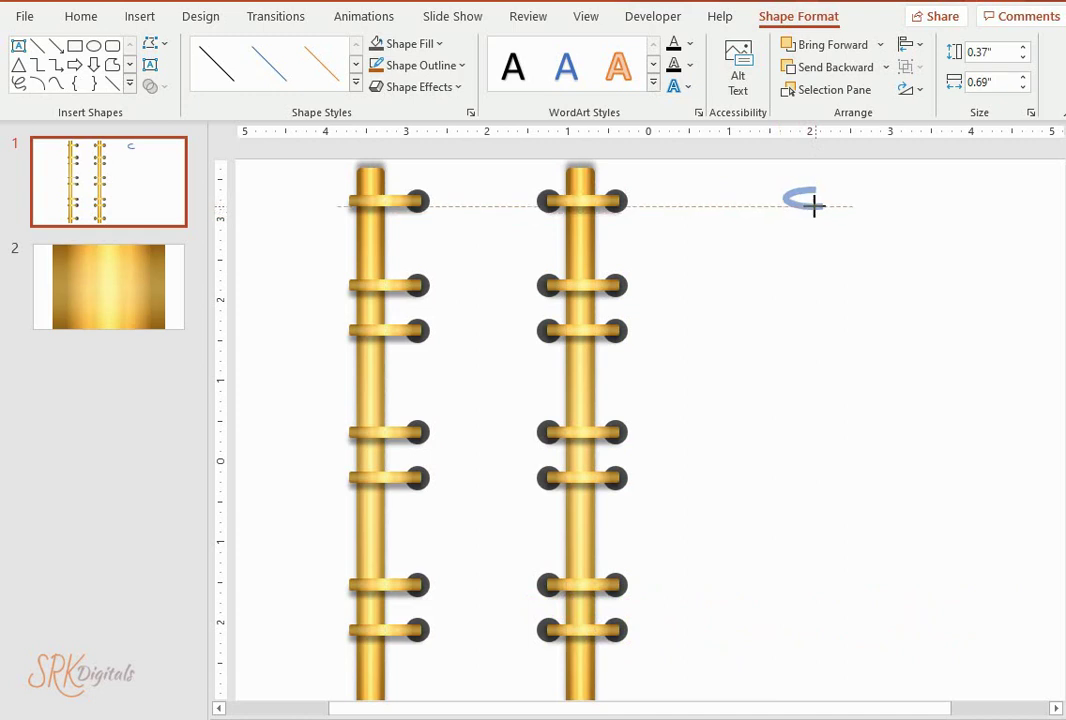
click(830, 230)
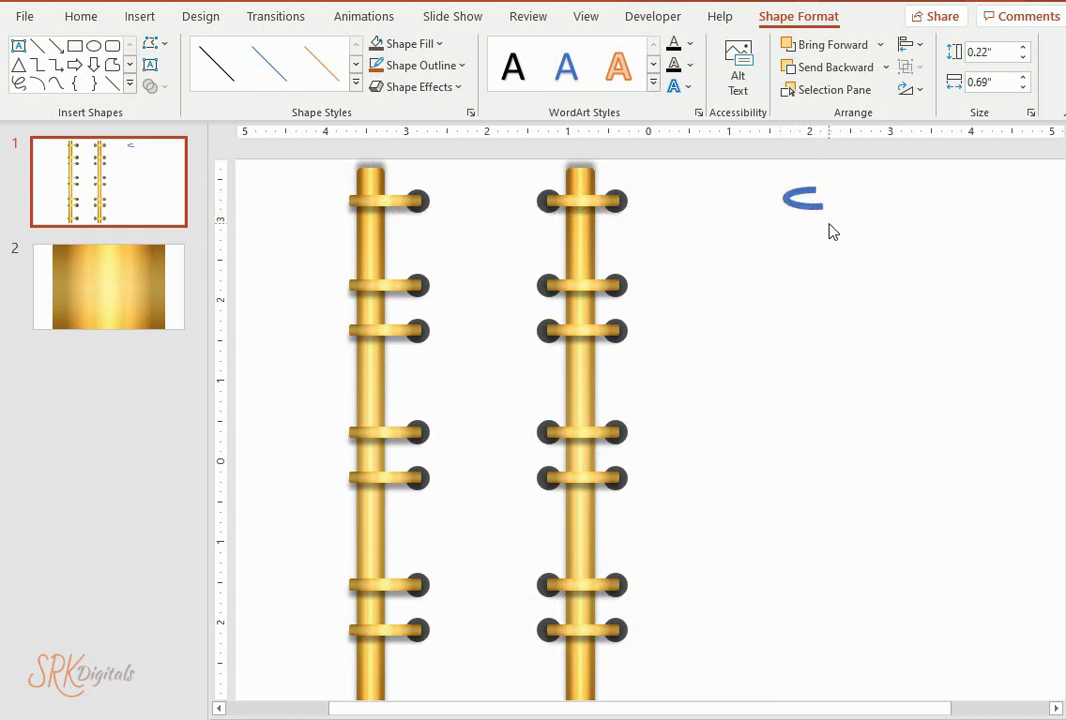
click(816, 208)
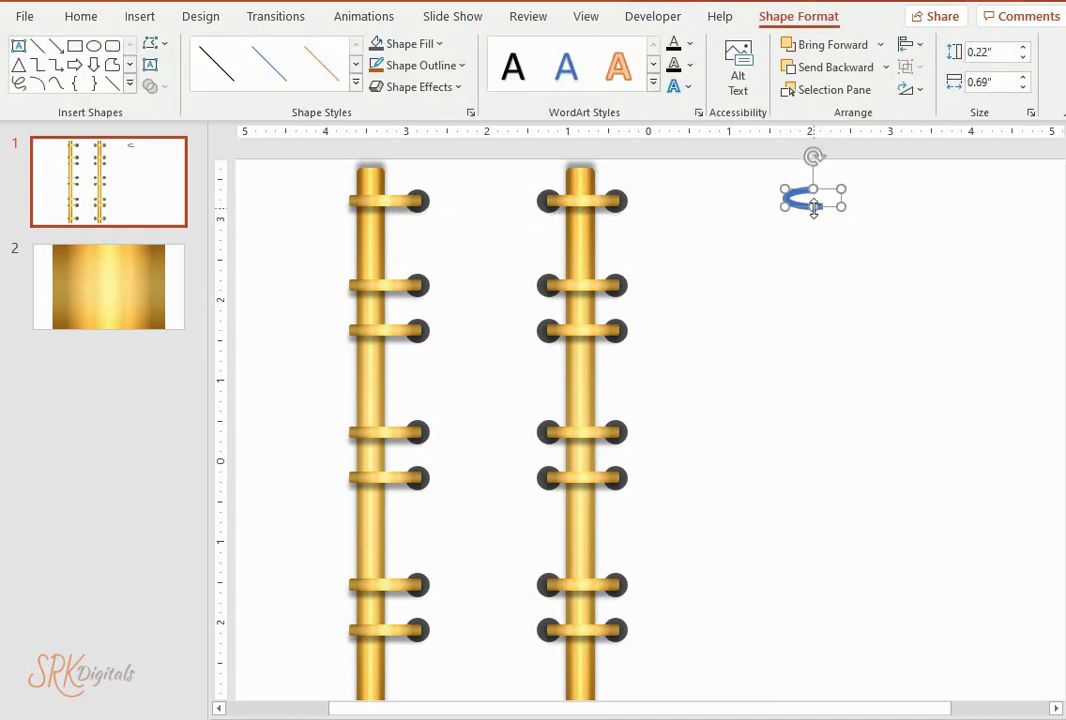
drag(814, 207, 828, 213)
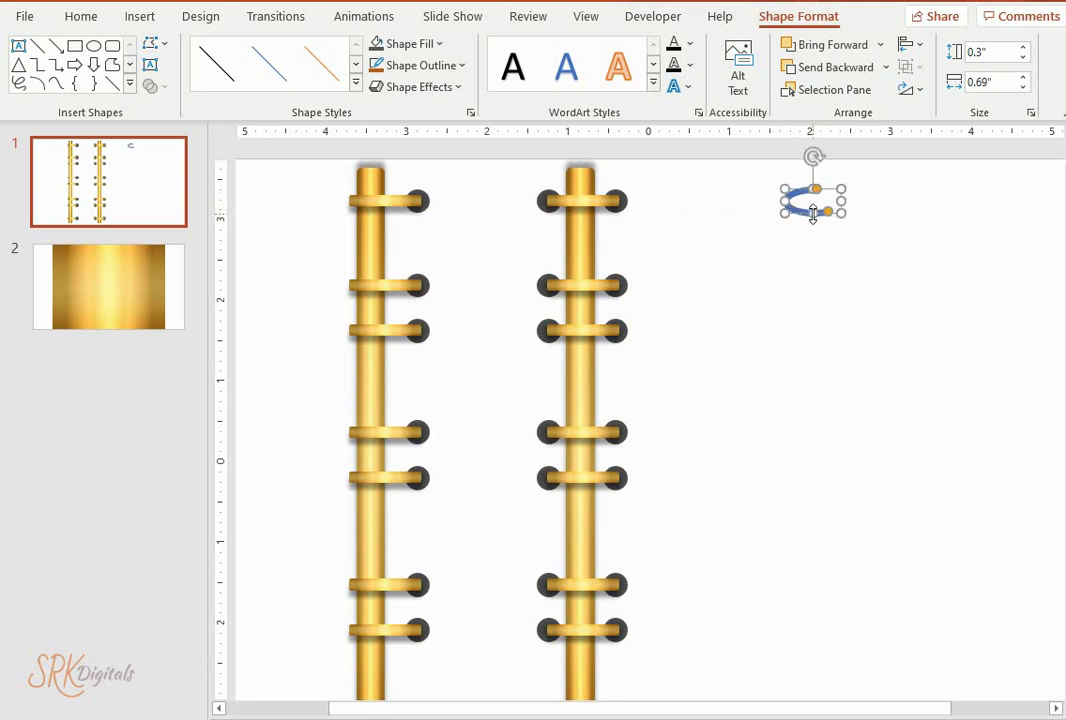
drag(813, 212, 809, 204)
click(862, 262)
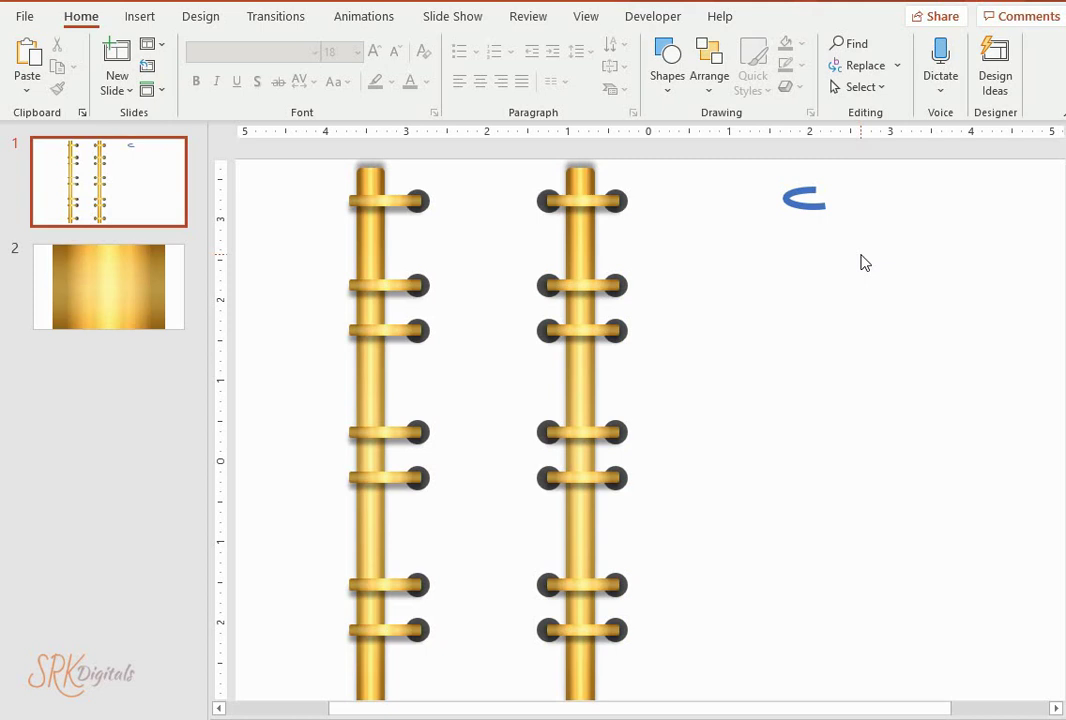
- Set the hook-shaped arc's outline to the dark orange theme colour
click(797, 205)
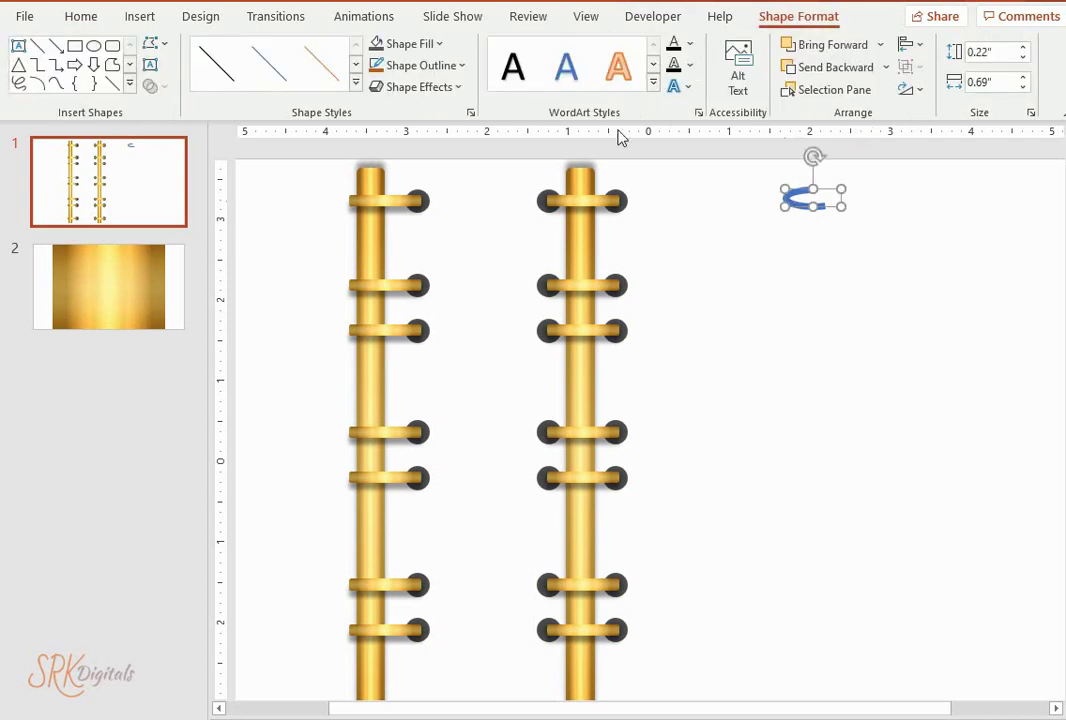
click(459, 65)
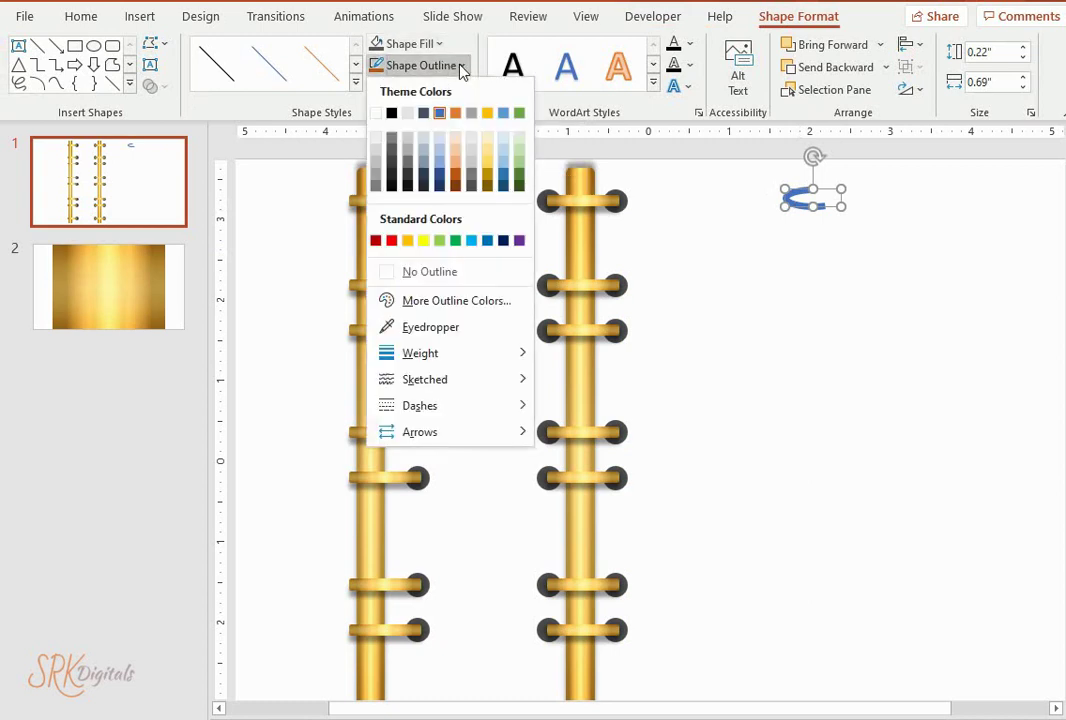
click(456, 182)
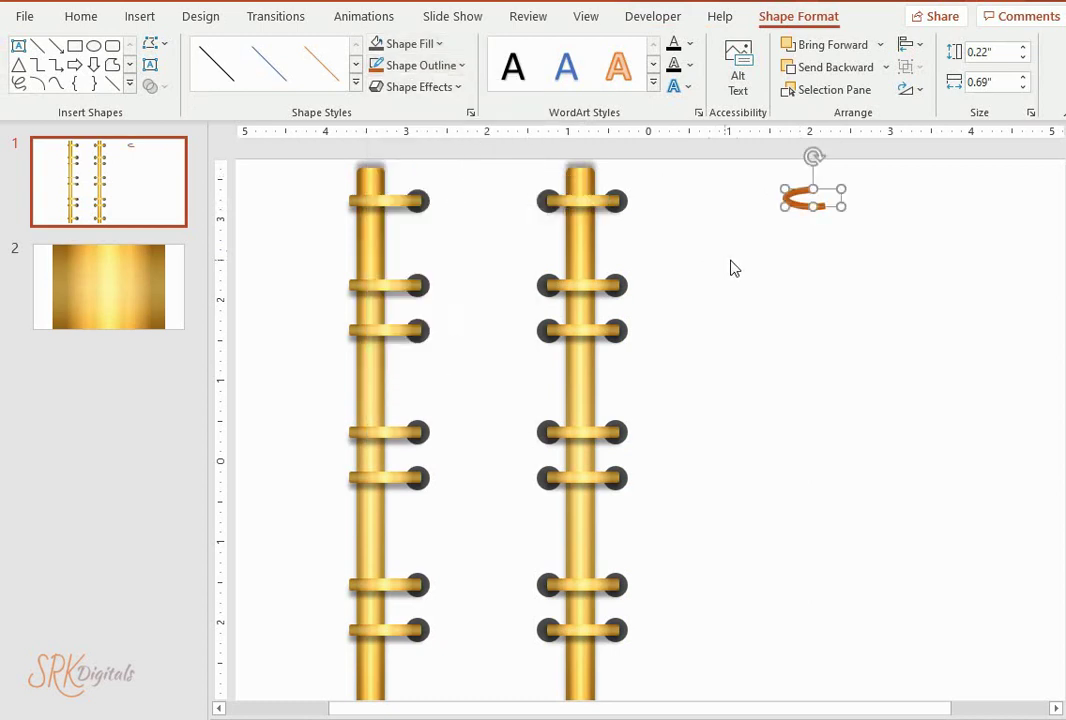
click(770, 268)
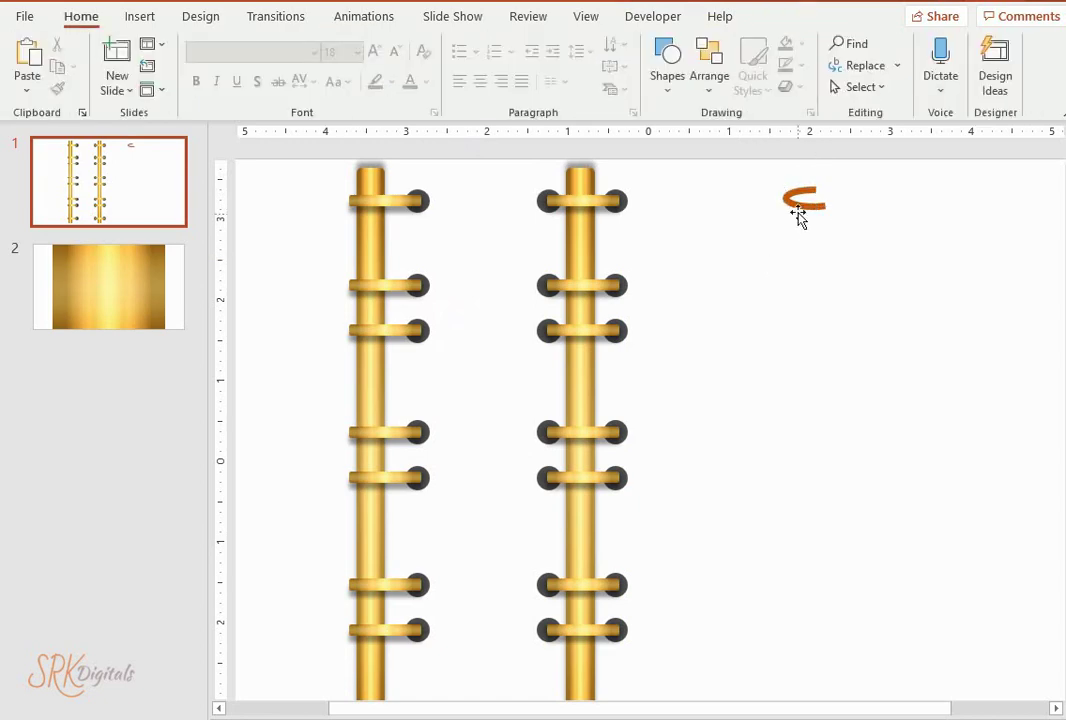
click(796, 207)
click(742, 300)
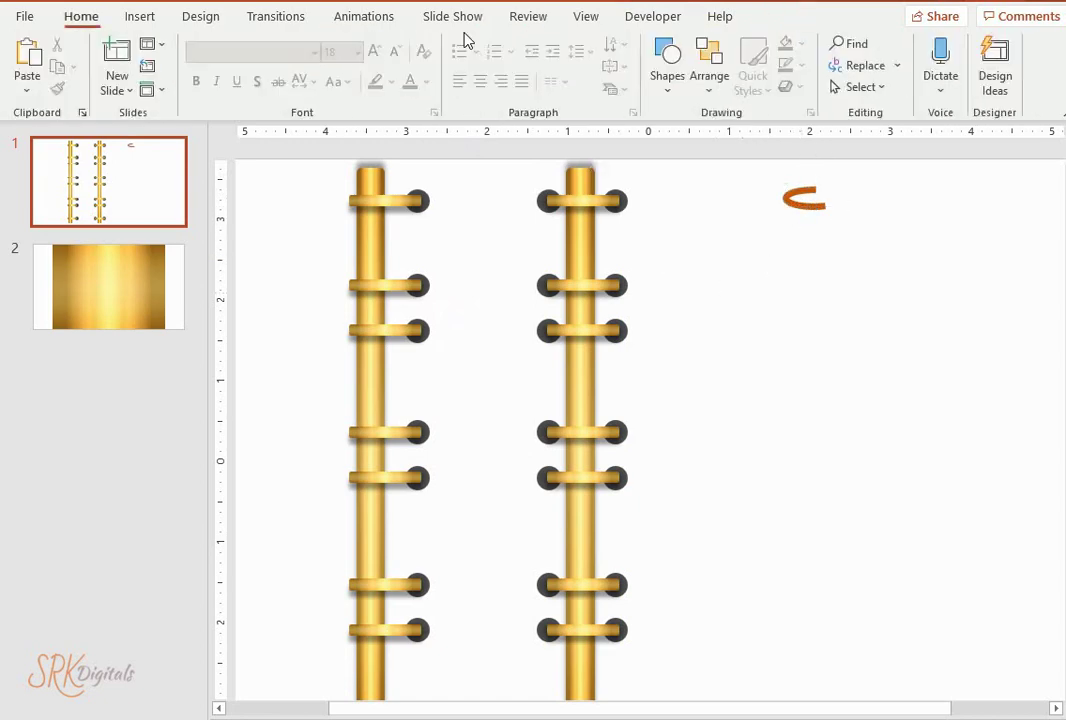
click(163, 24)
click(304, 88)
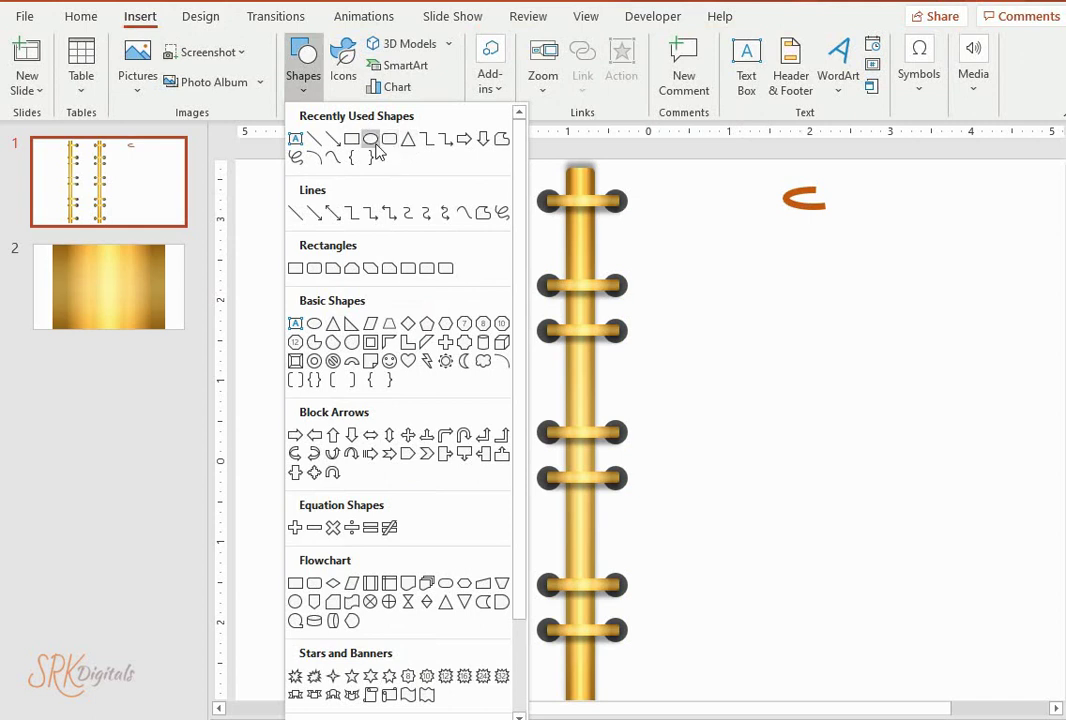
- Draw a small dark grey circle with no outline at the hook's right end
click(370, 148)
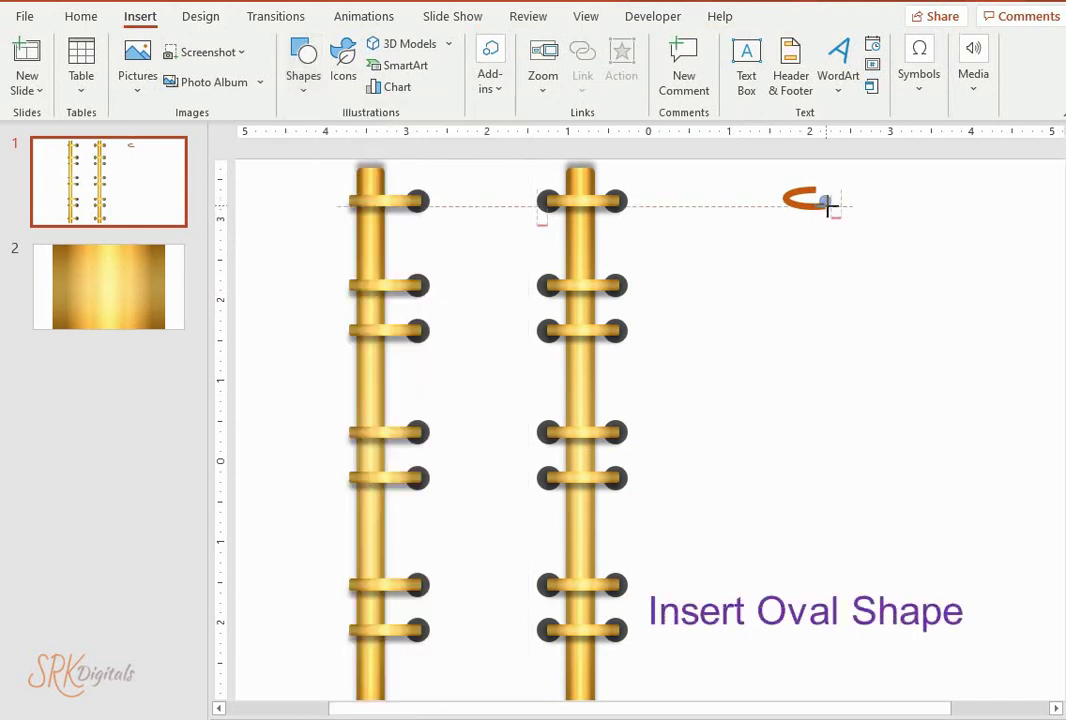
drag(816, 193, 840, 216)
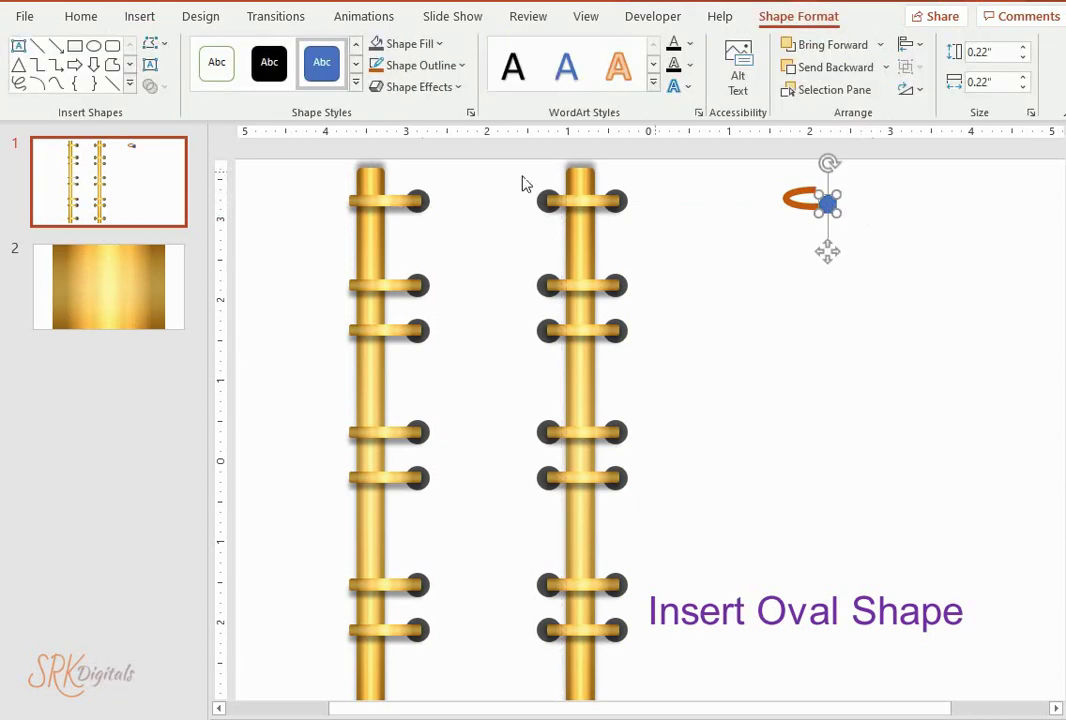
click(437, 48)
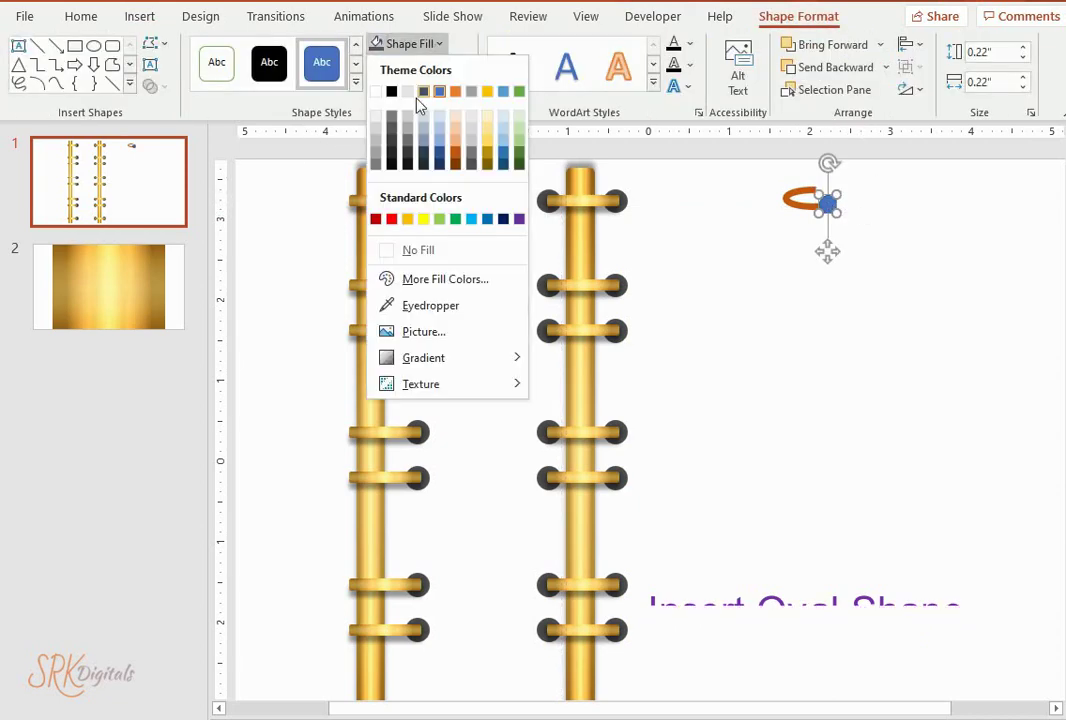
click(395, 131)
click(459, 65)
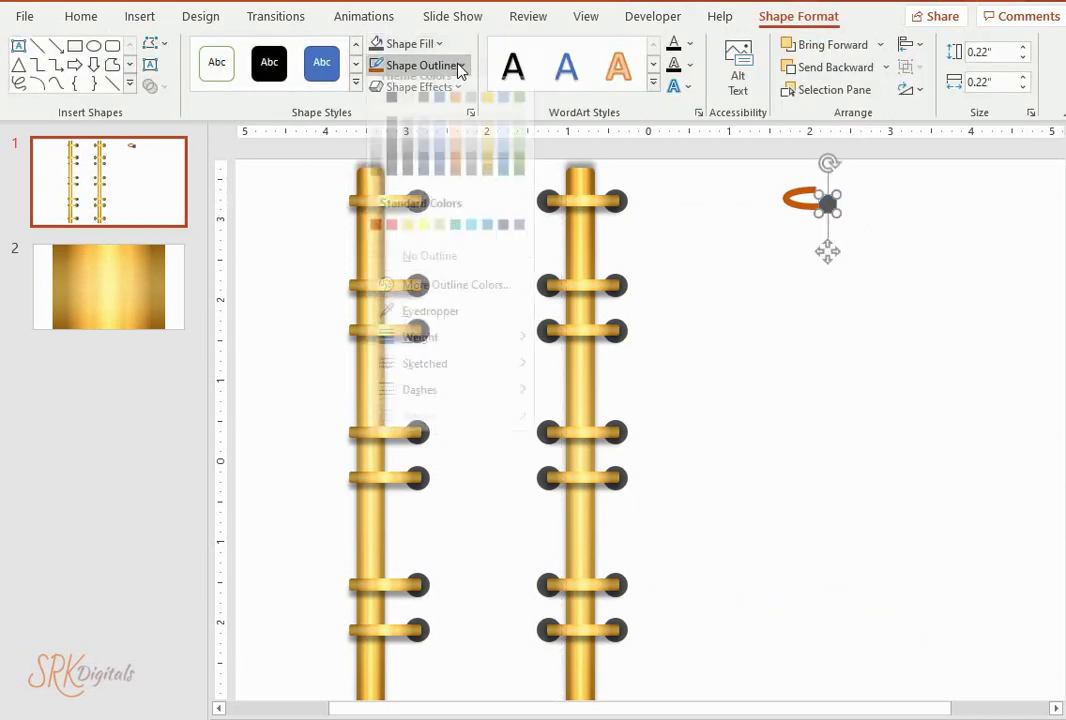
click(387, 274)
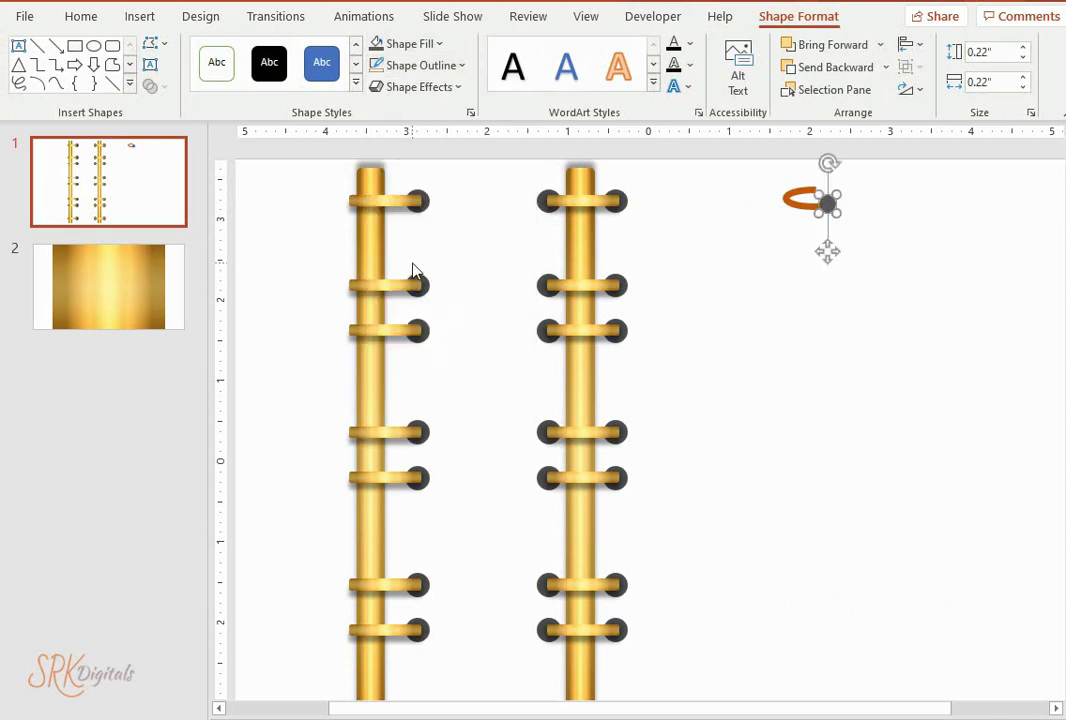
key(ctrl+Down)
key(ctrl+Down)
key(ctrl+Left)
key(ctrl+Left)
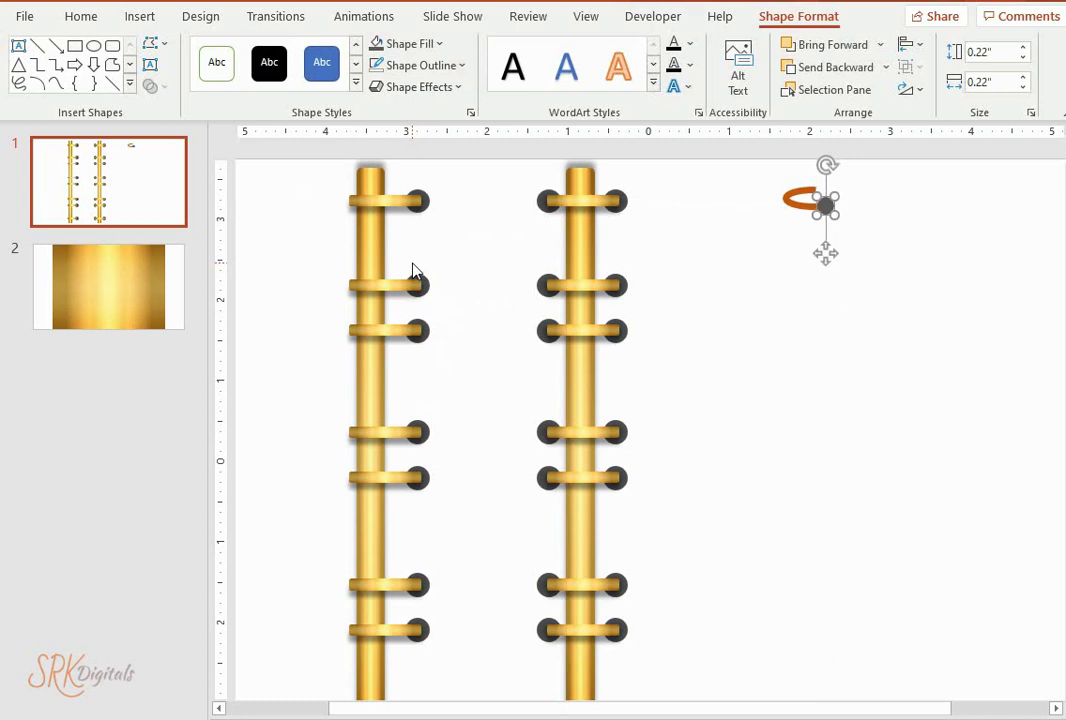
key(ctrl+Down)
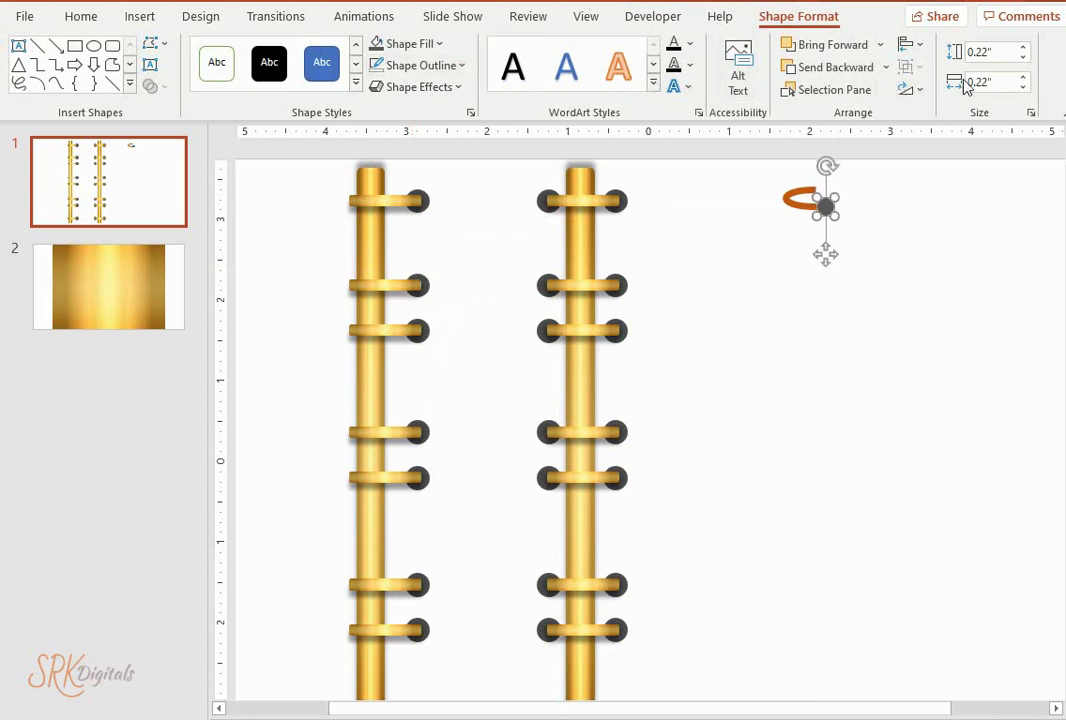
- Size the end dot to 0.1" wide and 0.2" tall
double_click(985, 81)
text(0.1)
key(Return)
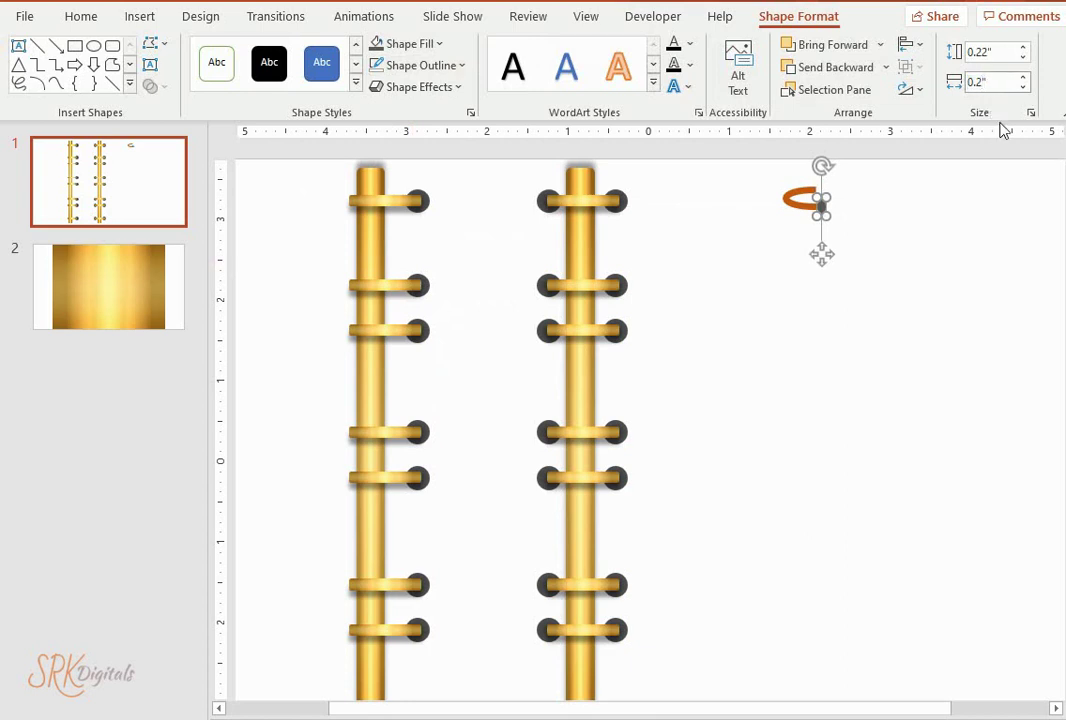
double_click(985, 52)
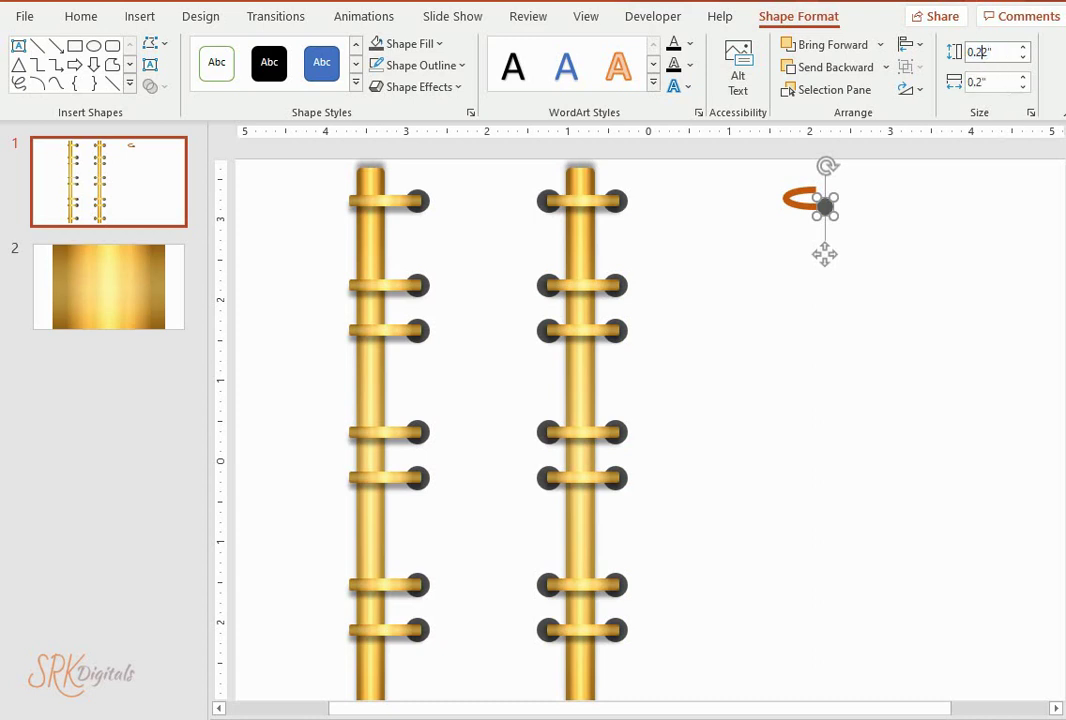
click(936, 258)
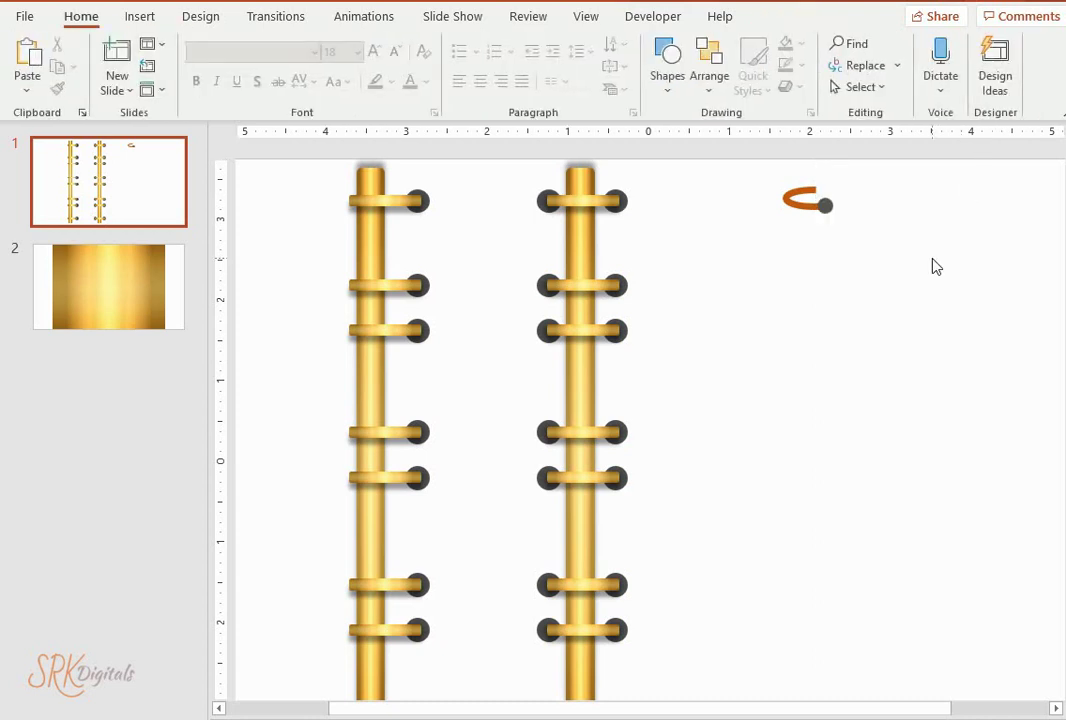
- Send the end dot to back, behind the orange ring arc
click(826, 204)
click(885, 67)
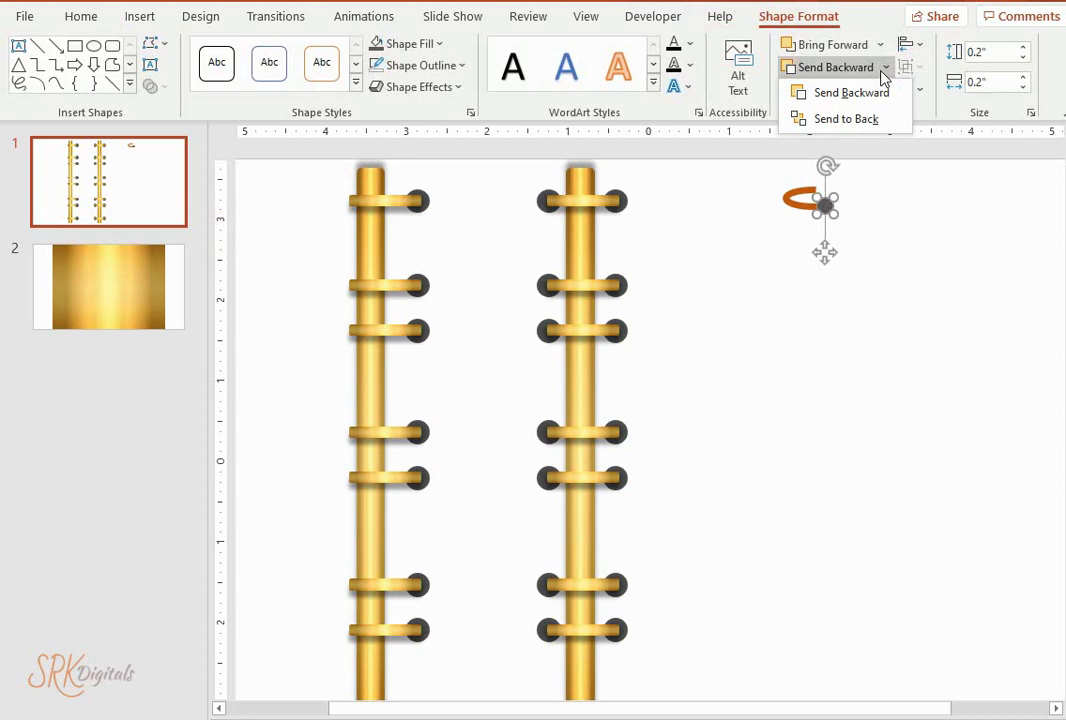
click(846, 119)
click(920, 216)
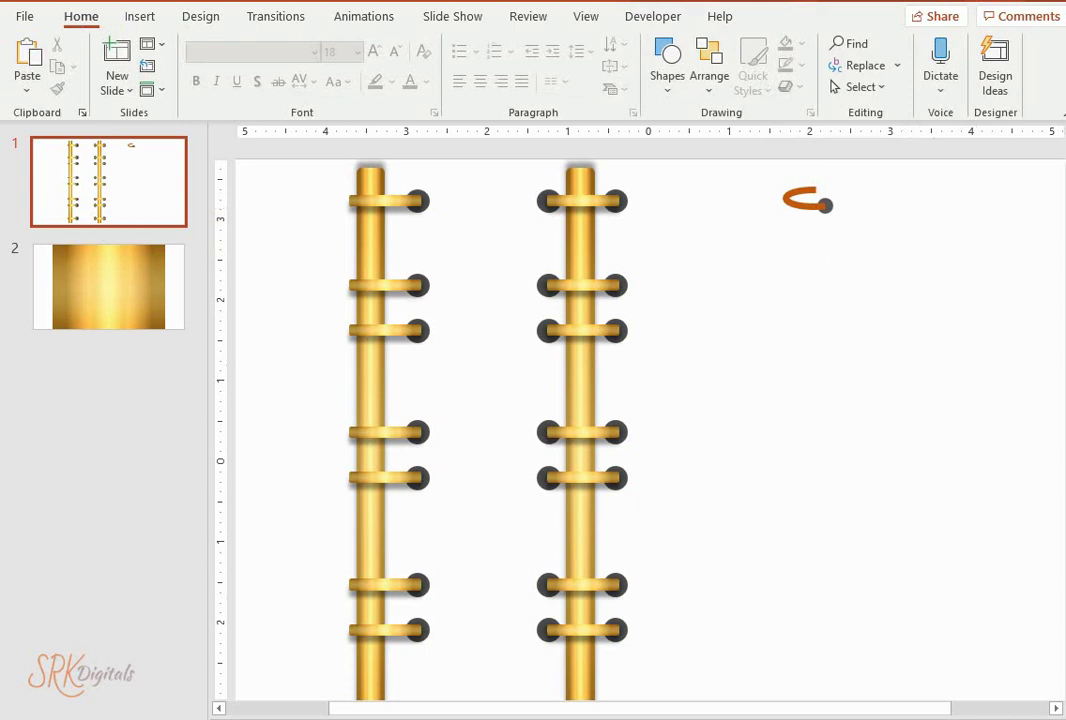
key(ctrl+minus)
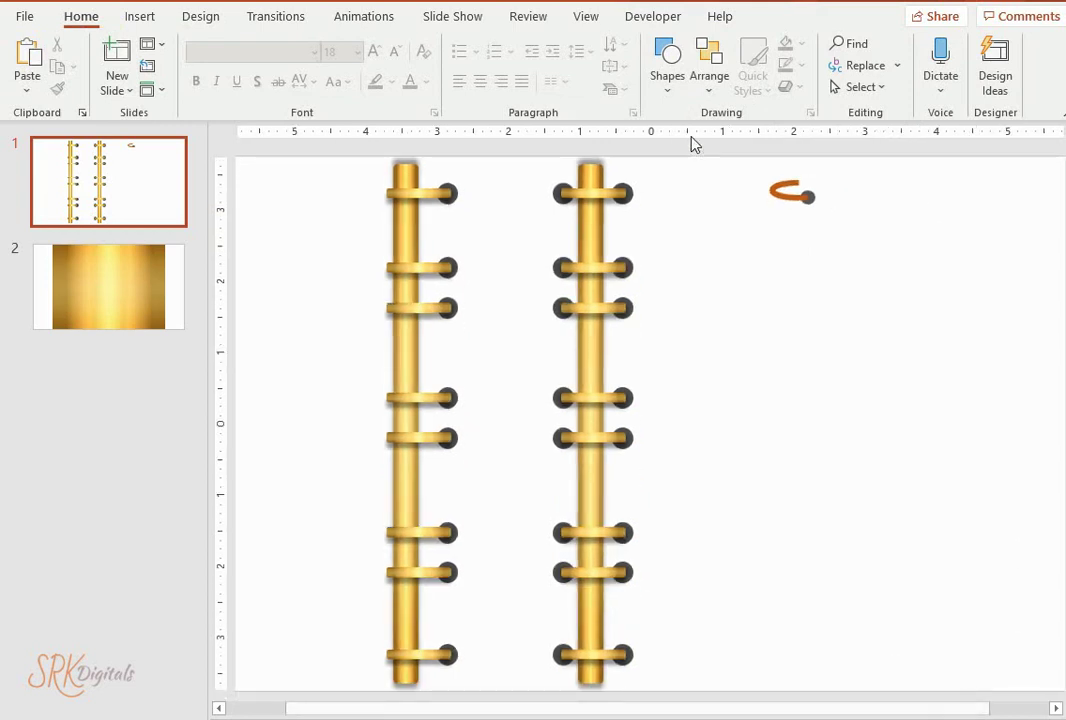
- Move the orange ring and its end dot closer to the second pole
drag(836, 167, 731, 238)
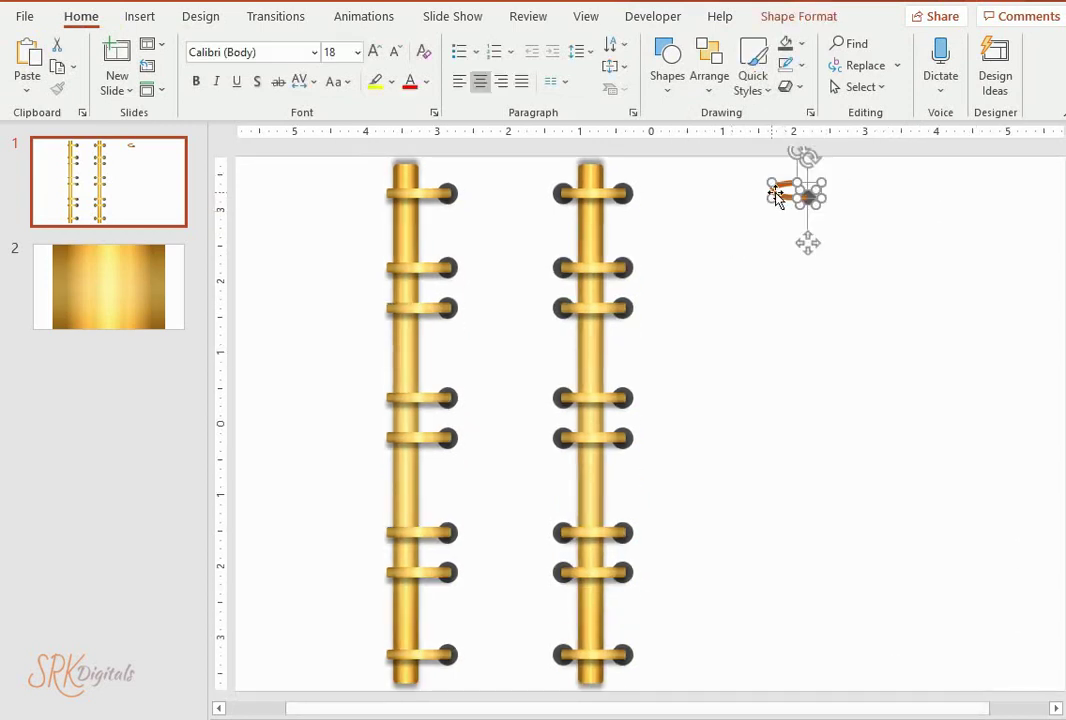
mouse_move(790, 200)
mouse_down()
mouse_move(731, 187)
mouse_move(737, 248)
mouse_move(741, 240)
mouse_up()
click(825, 229)
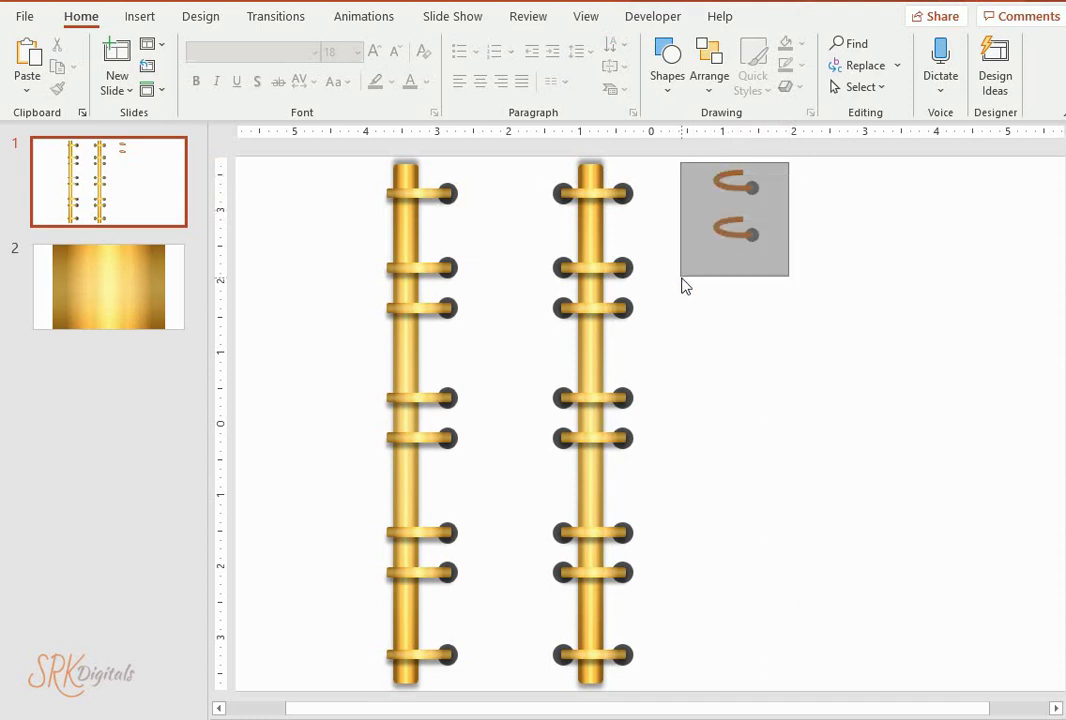
- Duplicate the rings downward repeatedly to build a column of ten
drag(790, 160, 684, 285)
ctrl+drag(731, 242, 728, 338)
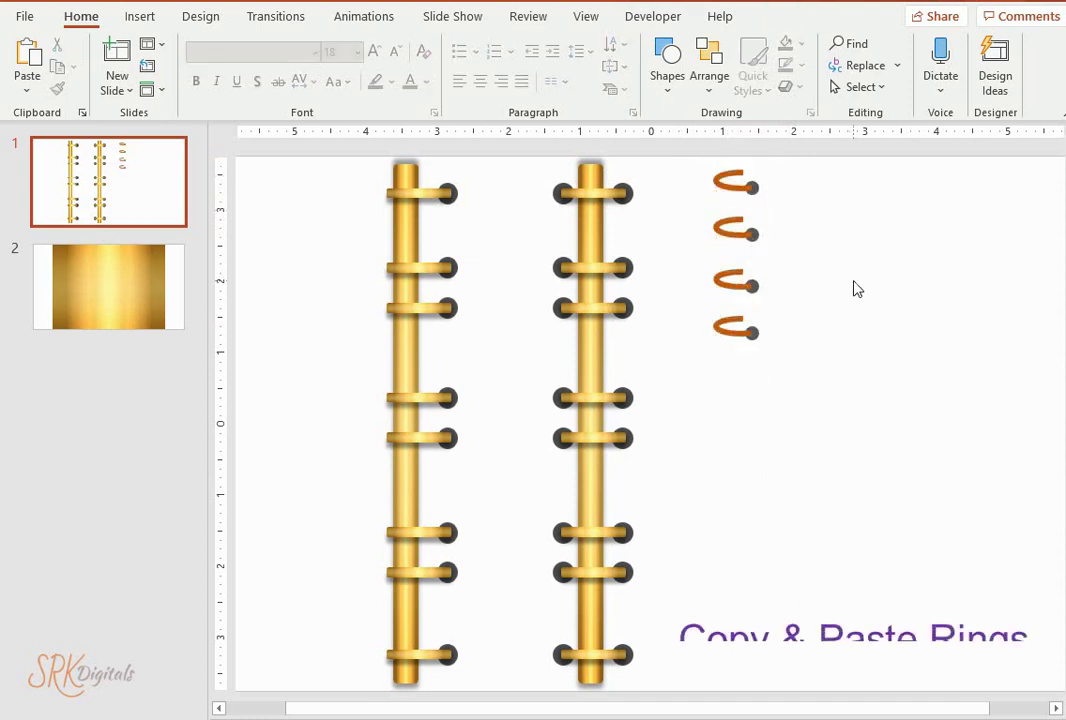
drag(790, 159, 688, 419)
ctrl+drag(738, 342, 738, 528)
drag(880, 258, 681, 566)
click(868, 362)
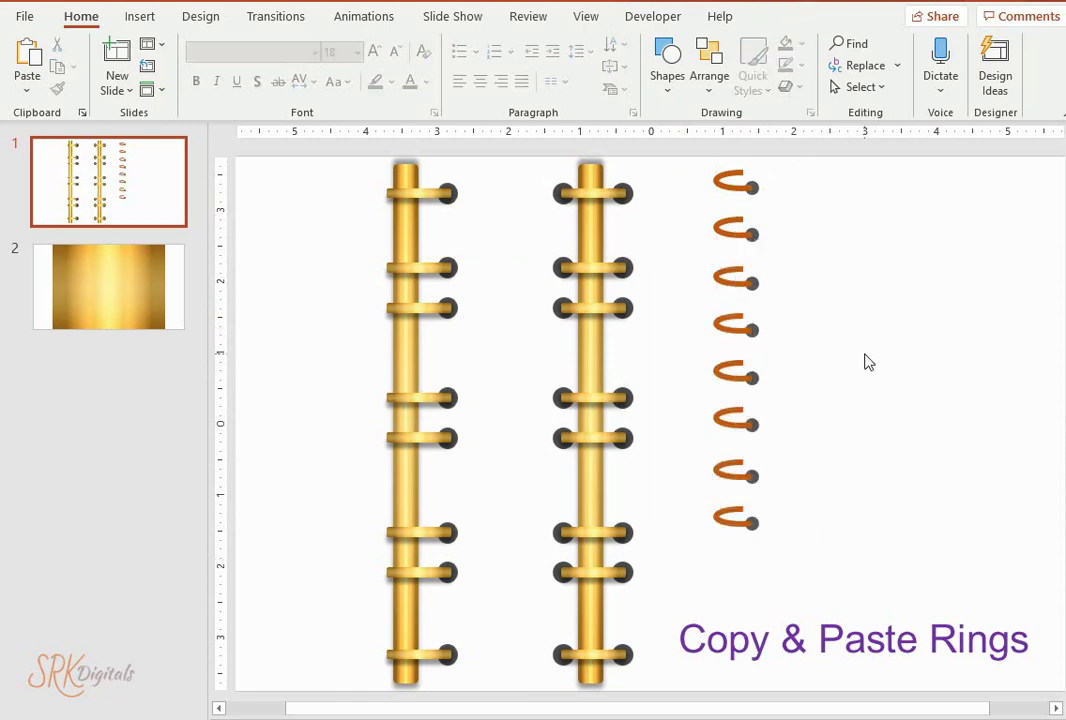
drag(778, 397, 678, 545)
ctrl+drag(742, 530, 743, 683)
click(838, 502)
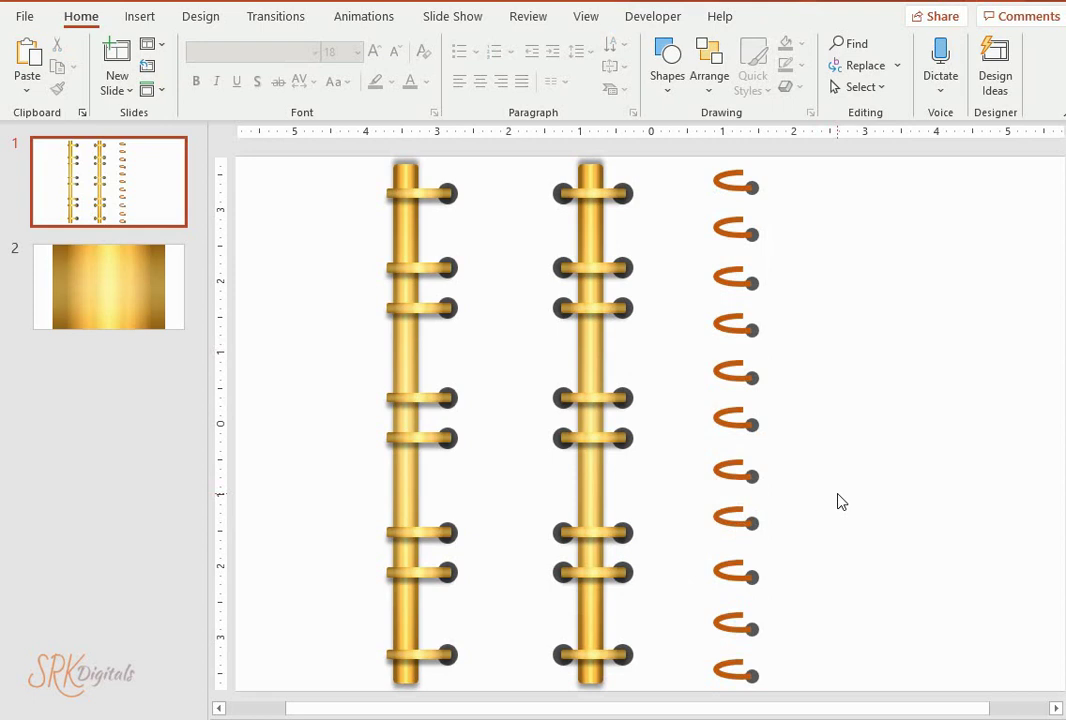
- Even out the lower rings' spacing and shift the whole column slightly left and down
mouse_move(700, 504)
mouse_down()
mouse_move(790, 619)
mouse_move(731, 585)
mouse_up()
click(797, 195)
drag(790, 160, 700, 680)
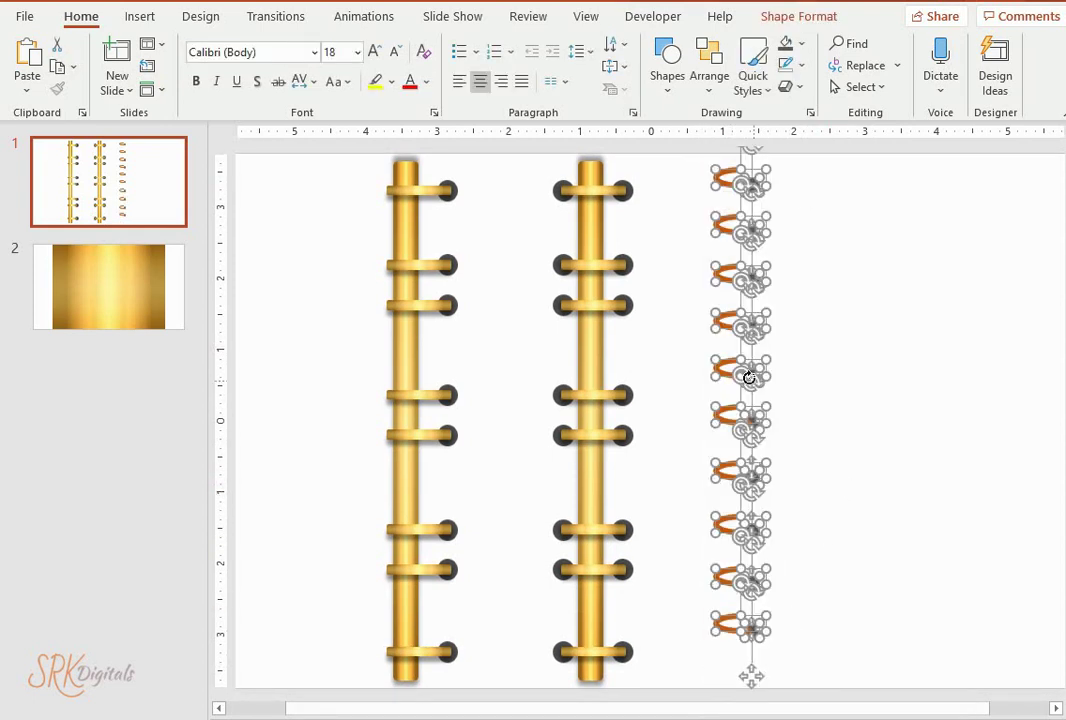
drag(726, 368, 719, 383)
click(867, 391)
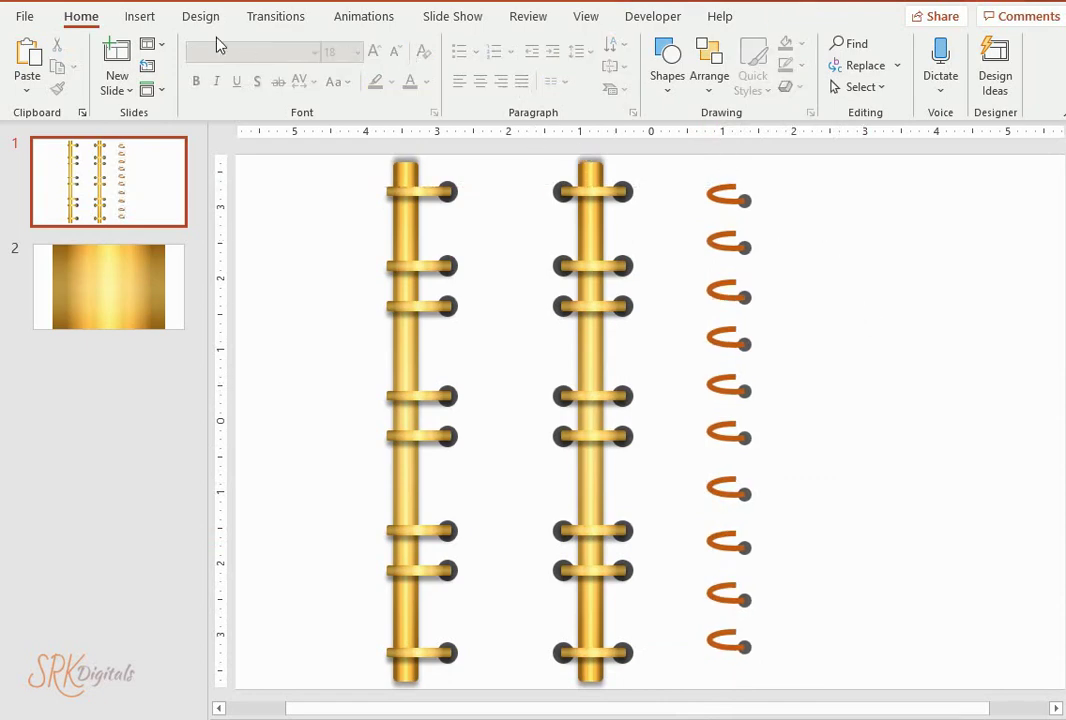
click(140, 18)
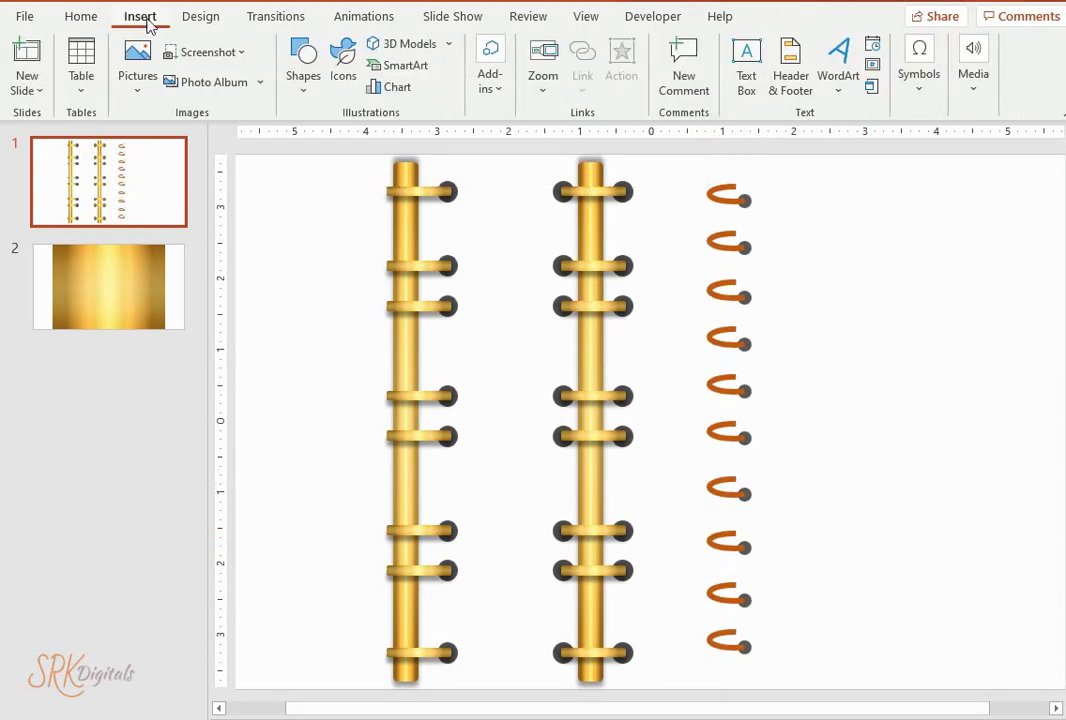
- Draw a rounded rectangle right of the top hook and size it to 0.1" by 0.5"
click(306, 92)
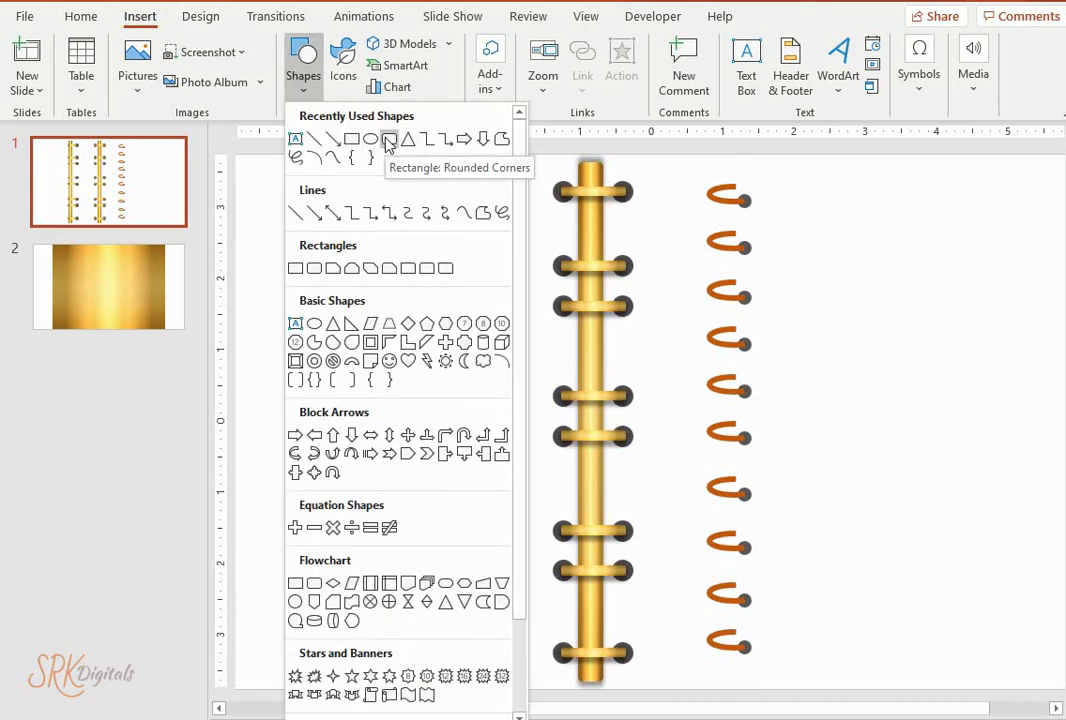
click(389, 142)
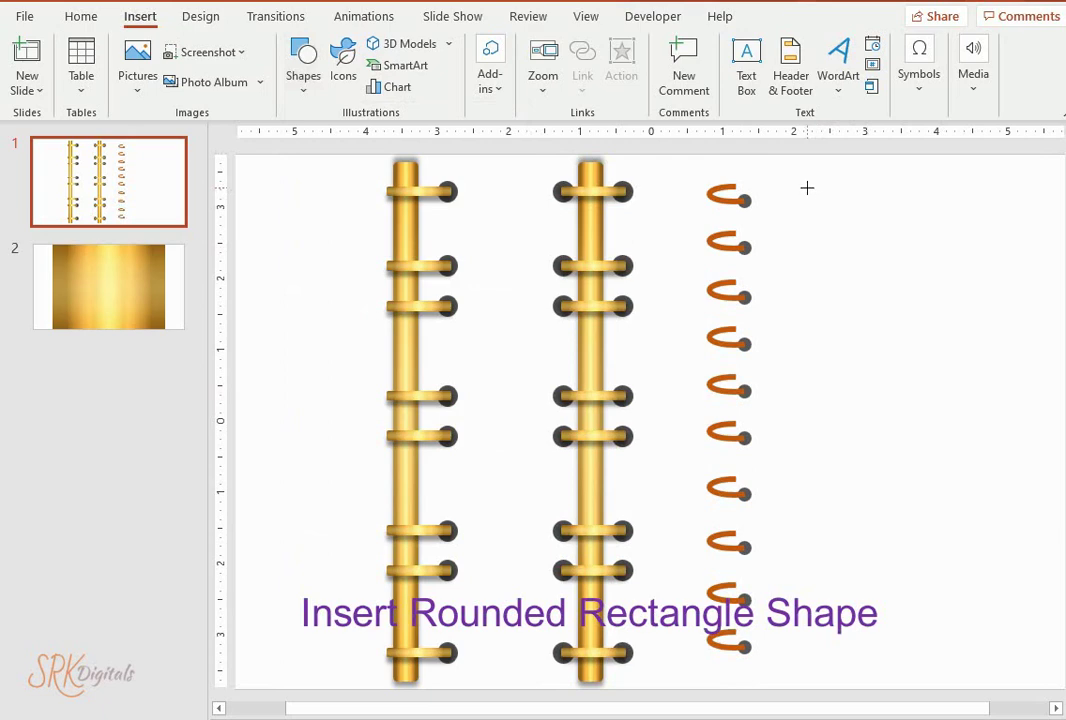
mouse_move(838, 187)
mouse_down()
mouse_move(893, 203)
mouse_move(864, 191)
mouse_up()
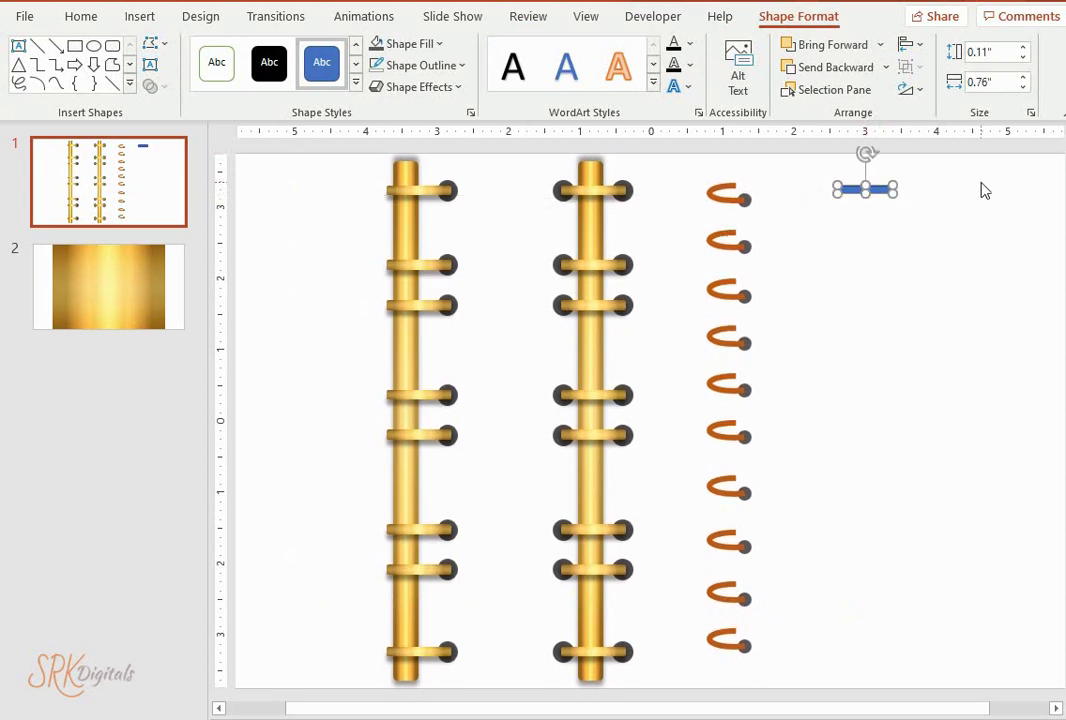
click(1023, 87)
click(1023, 87)
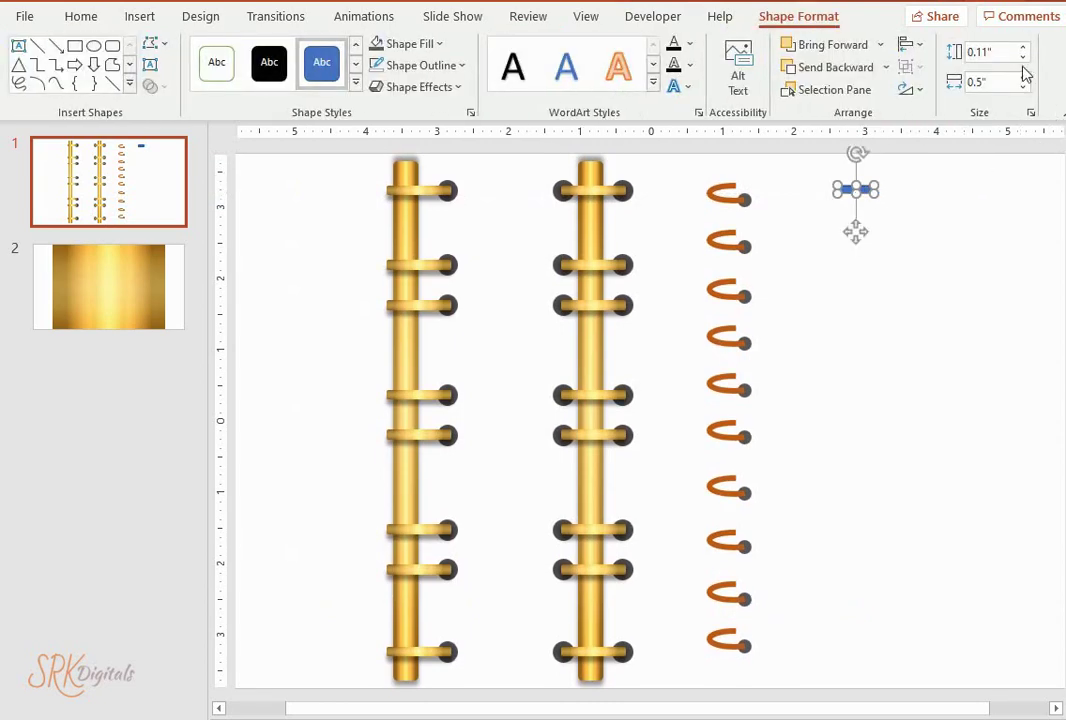
click(1023, 46)
click(1023, 57)
click(912, 207)
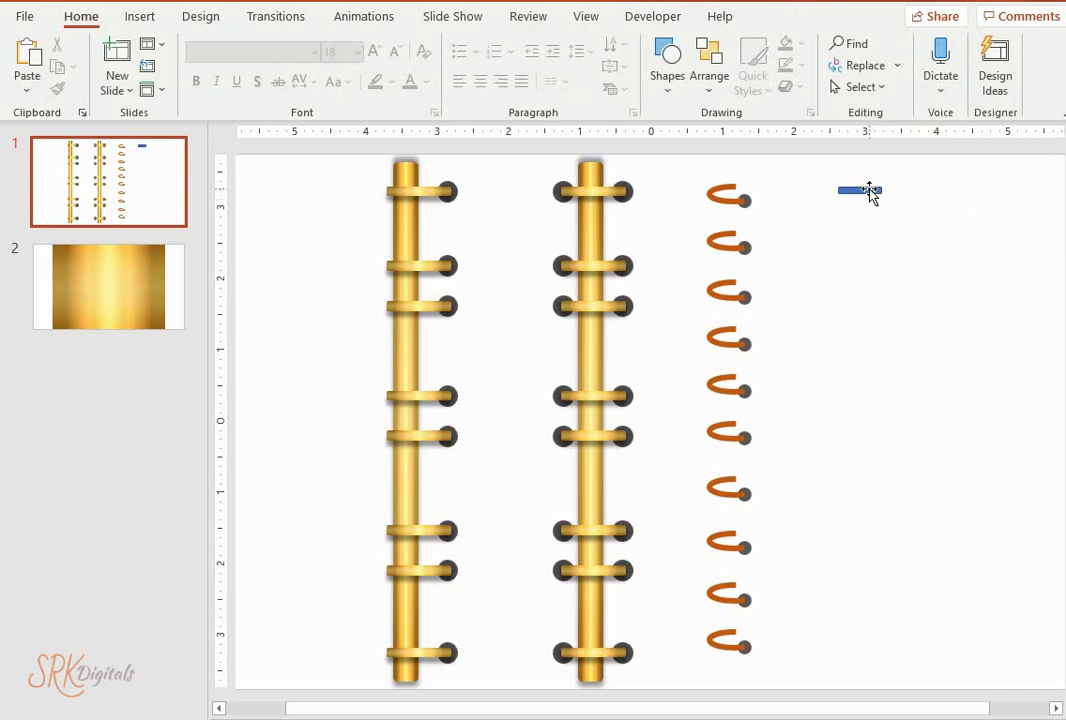
- Fill the rounded bar with dark orange and remove its outline
click(872, 192)
click(441, 45)
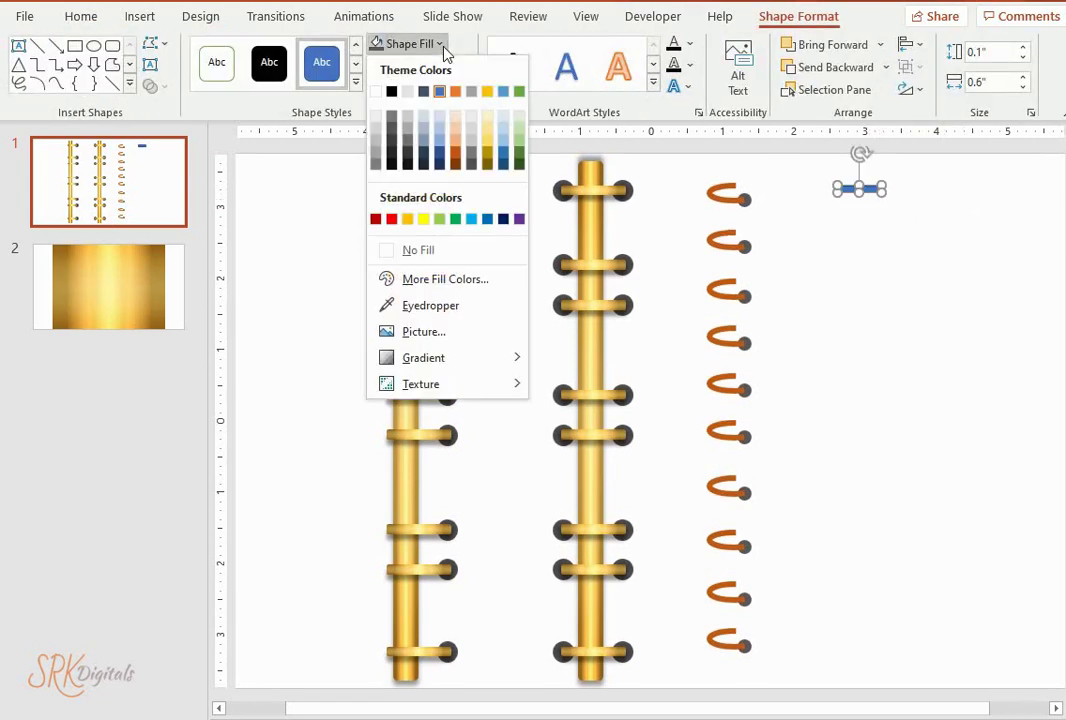
click(455, 160)
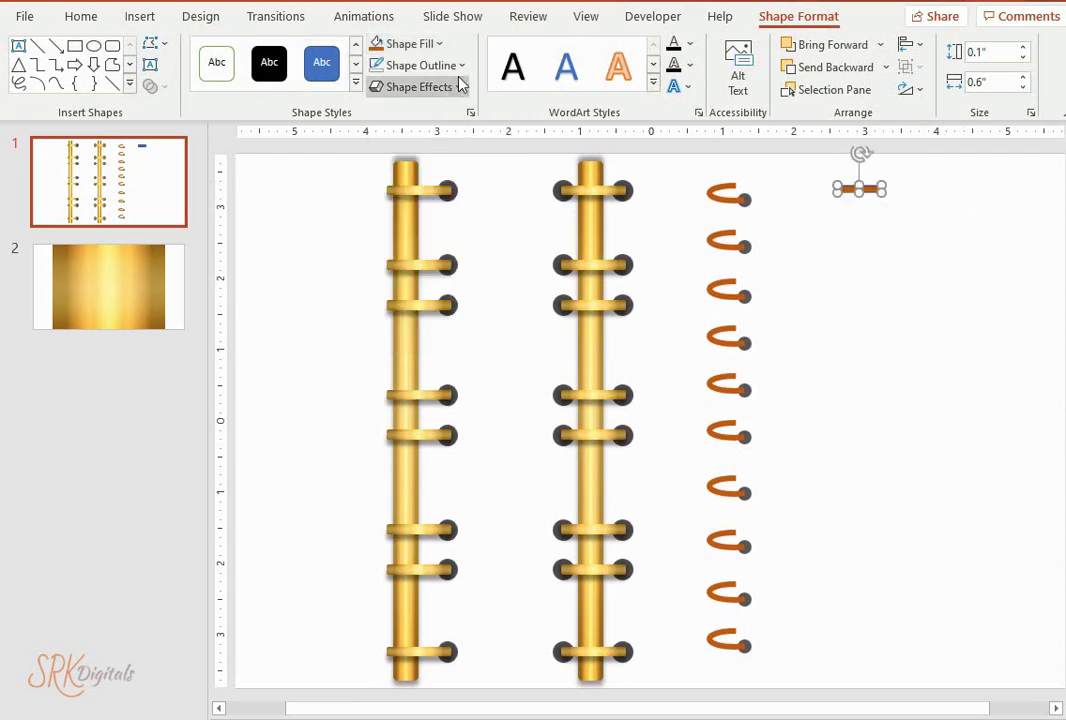
click(466, 65)
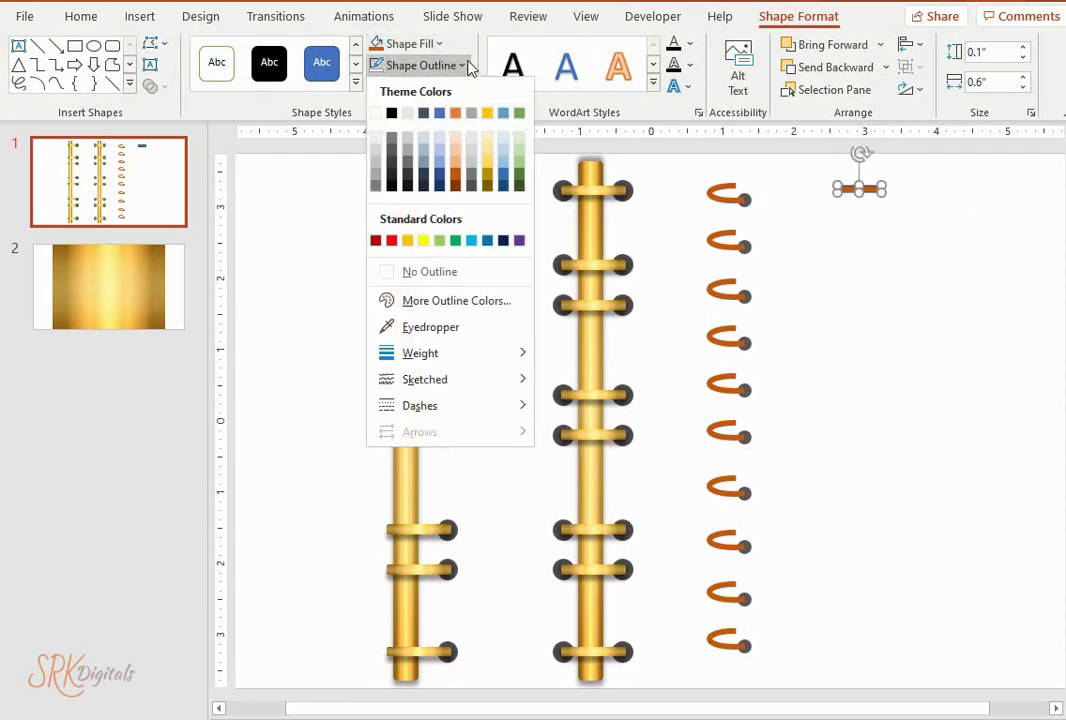
click(410, 274)
click(745, 201)
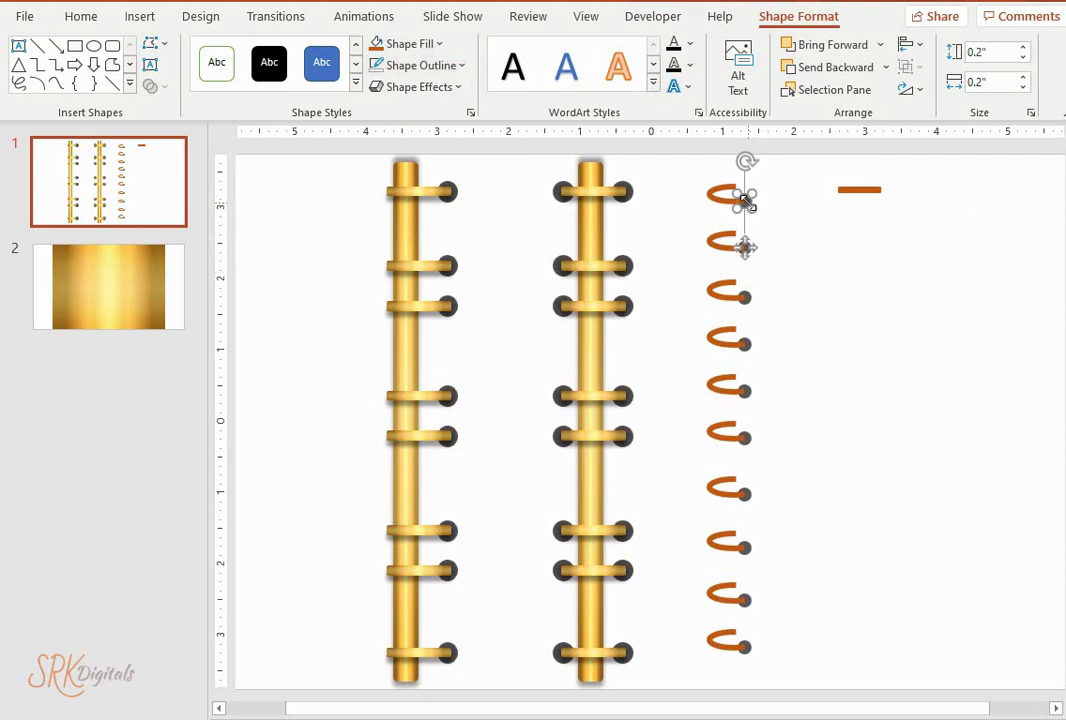
click(859, 190)
- Apply an outer bottom shadow preset to the orange bar with a 4 pt distance
right_click(859, 191)
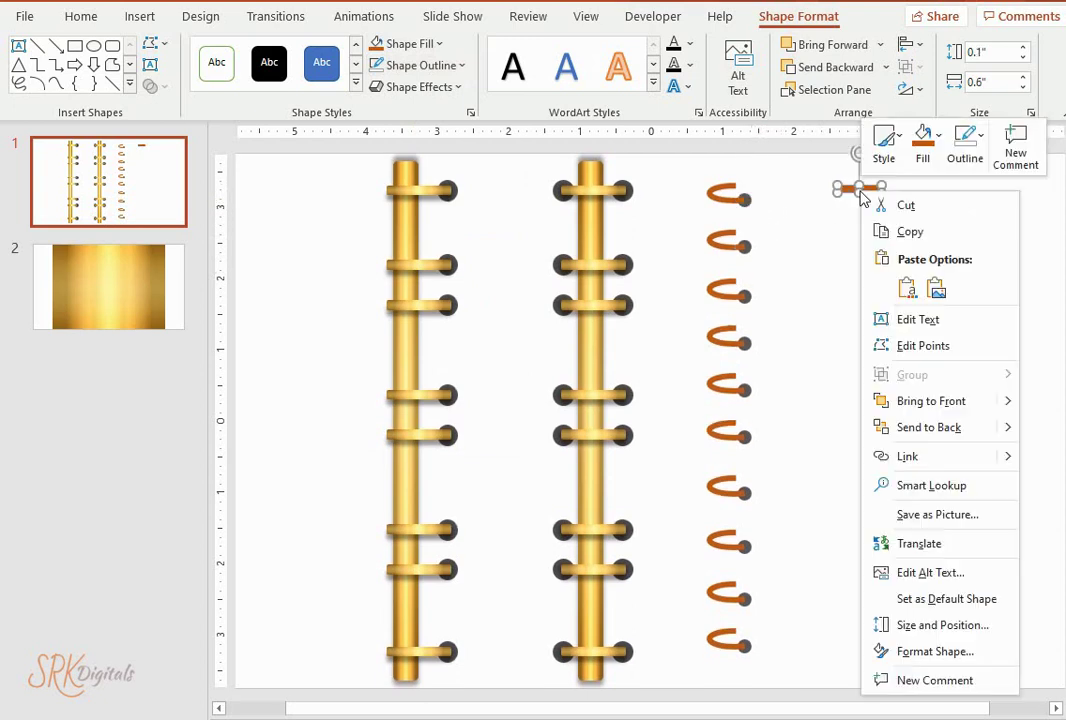
click(934, 651)
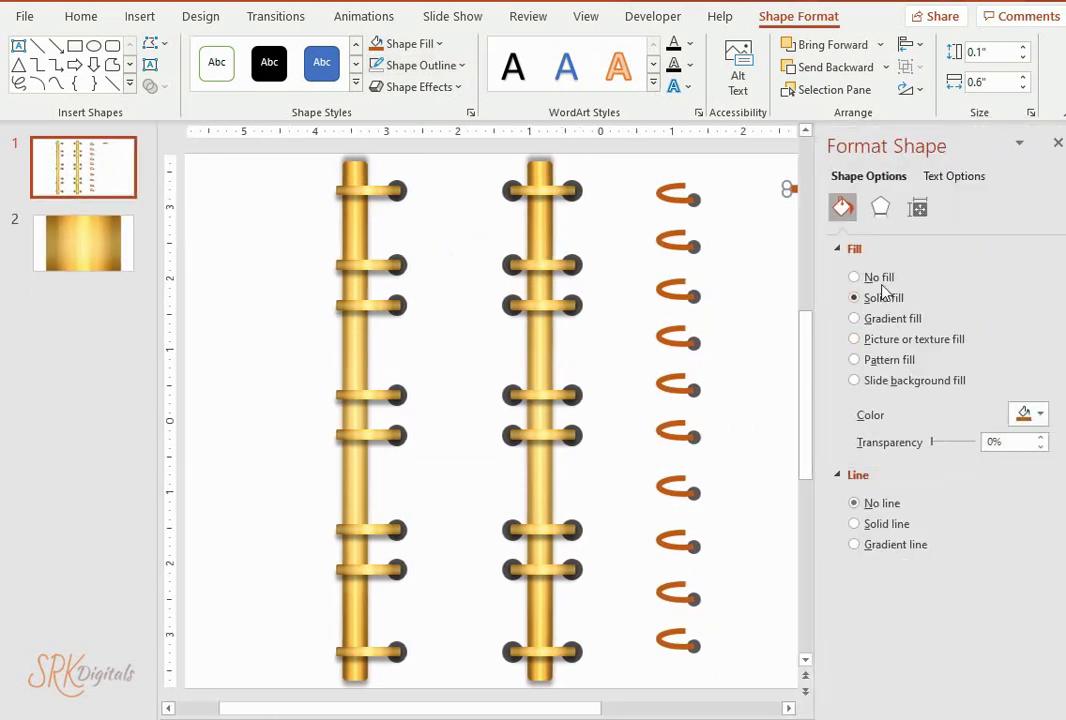
click(880, 214)
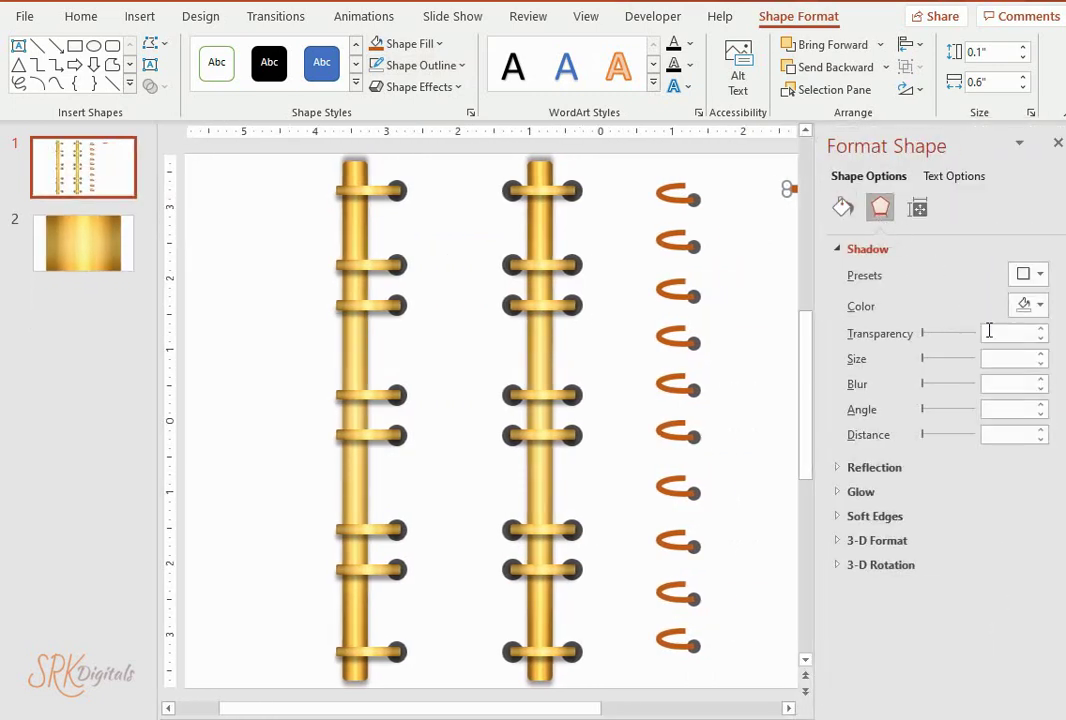
click(1041, 276)
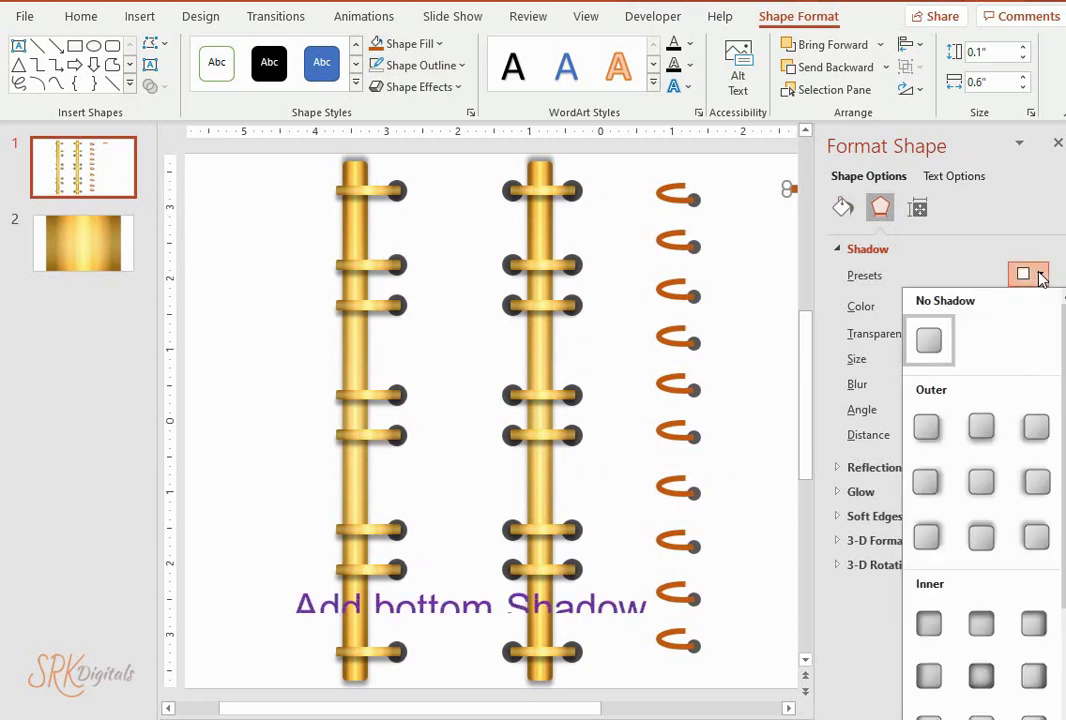
click(983, 432)
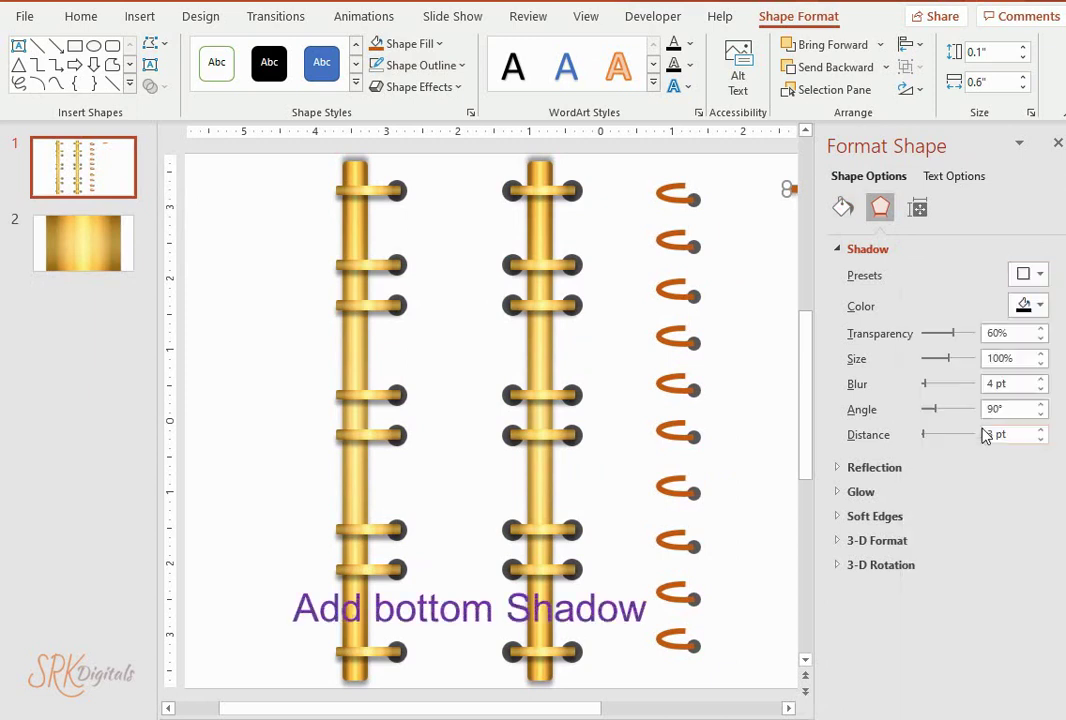
click(1041, 429)
click(1058, 143)
click(940, 209)
click(858, 191)
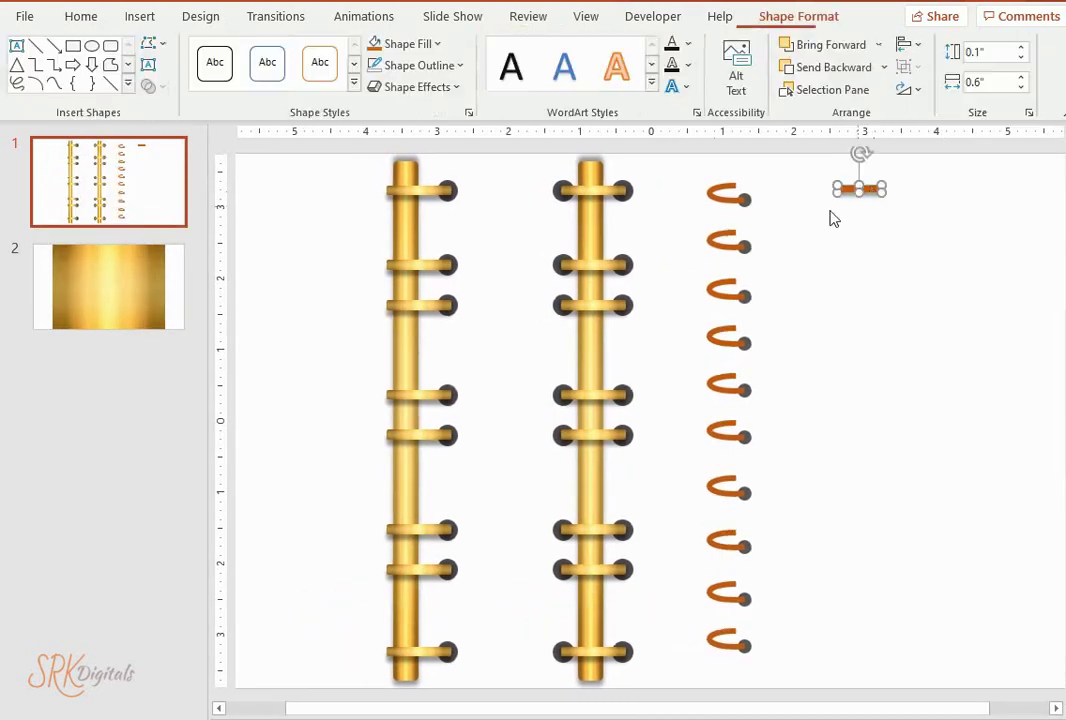
- Move the dark dot from the top spiral arc onto the orange bar's right end
click(745, 201)
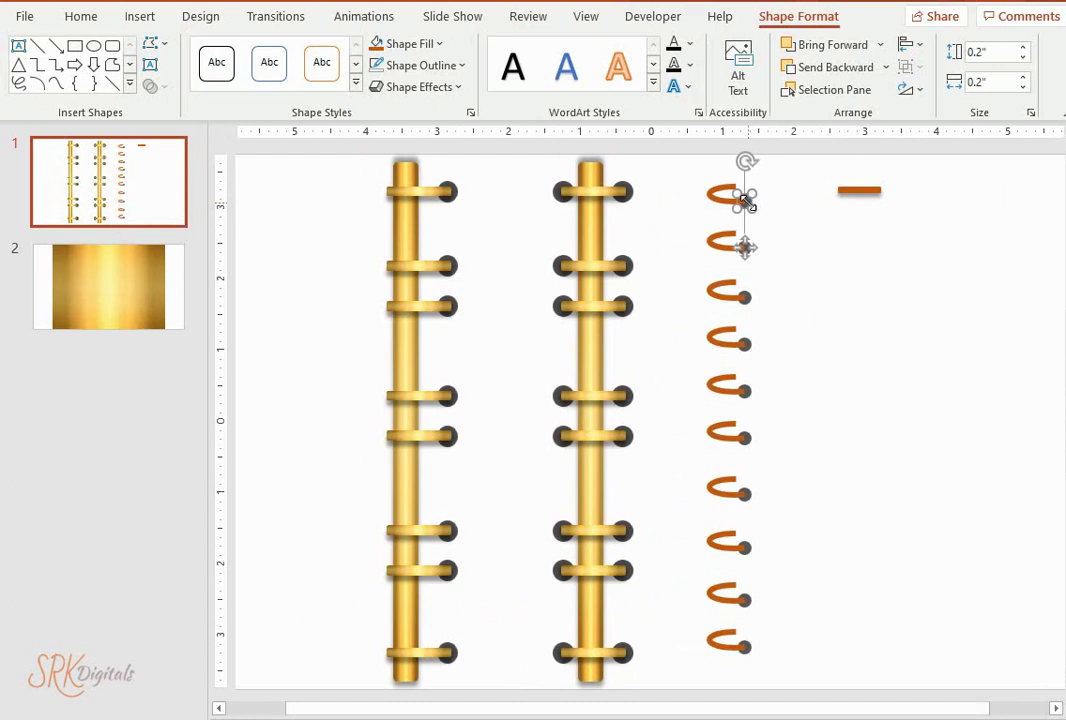
mouse_move(745, 201)
mouse_down()
mouse_move(879, 200)
mouse_move(876, 191)
mouse_up()
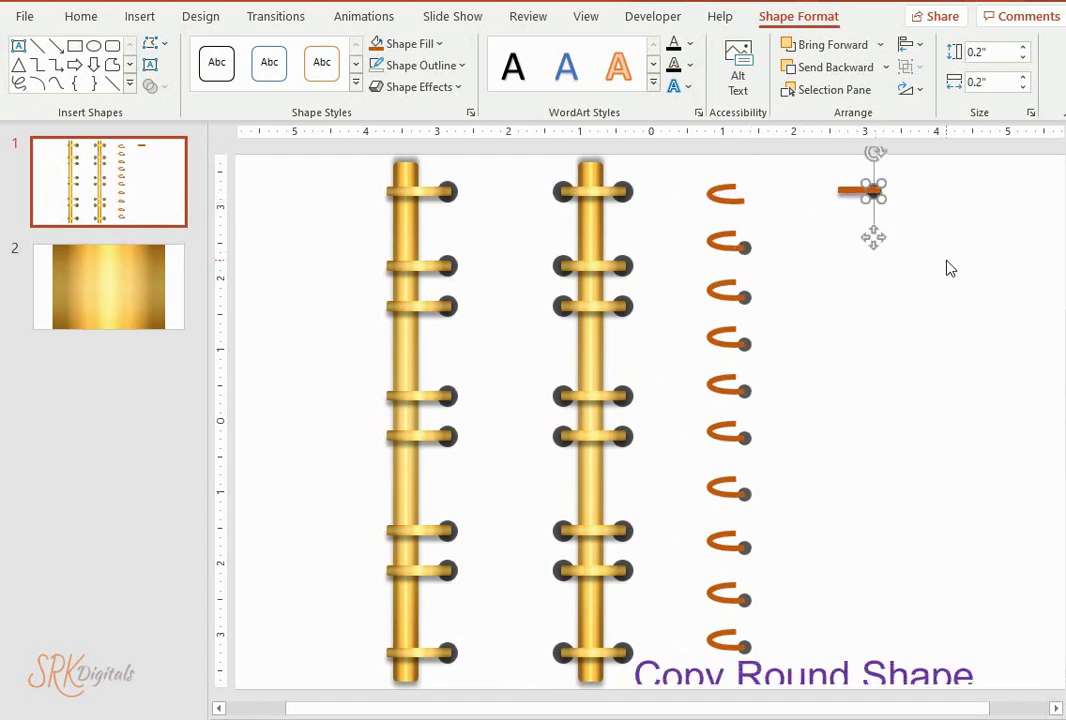
key(Right)
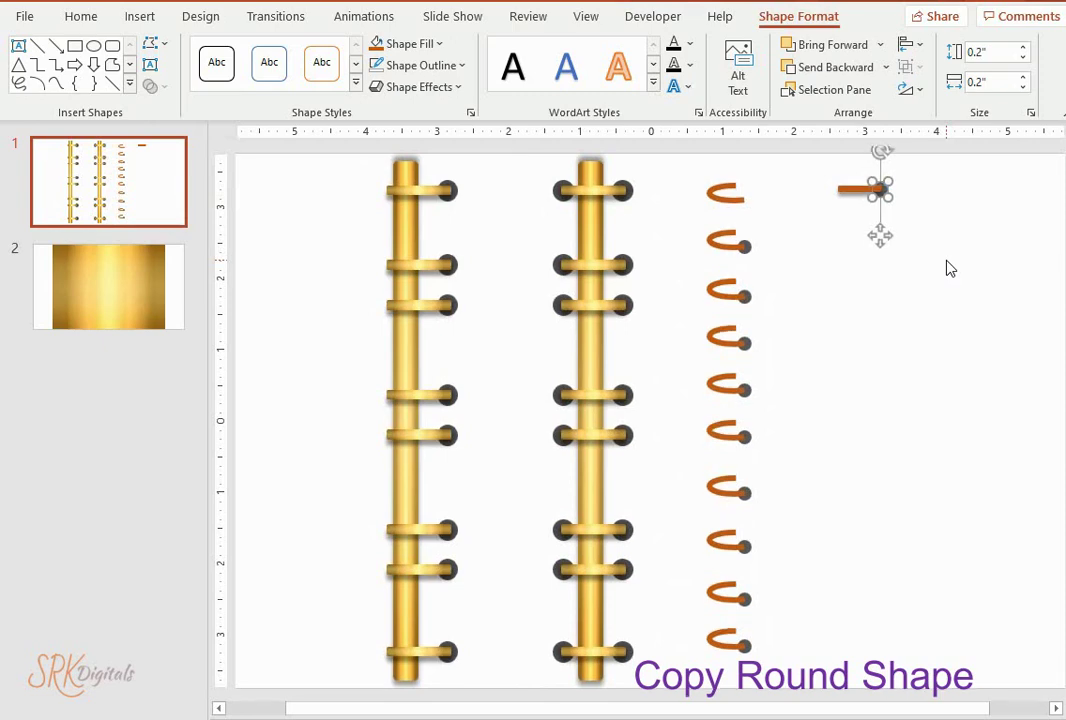
- Put a copy of the dark dot back on the top spiral arc and send it behind the arc
click(949, 268)
click(884, 196)
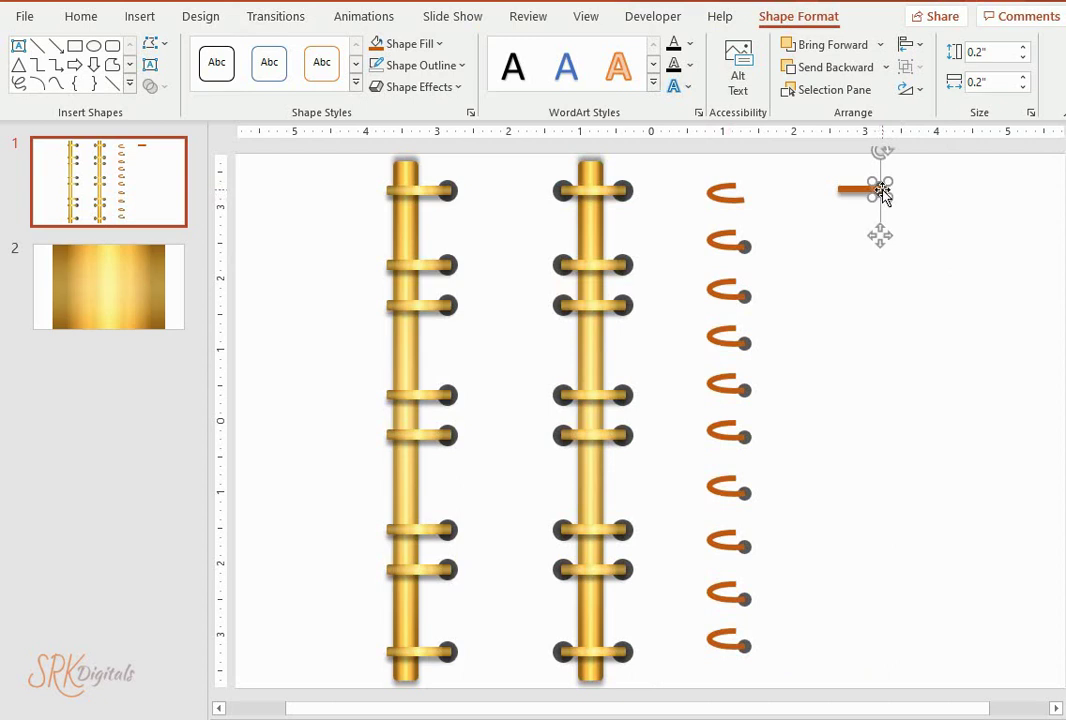
drag(882, 193, 755, 190)
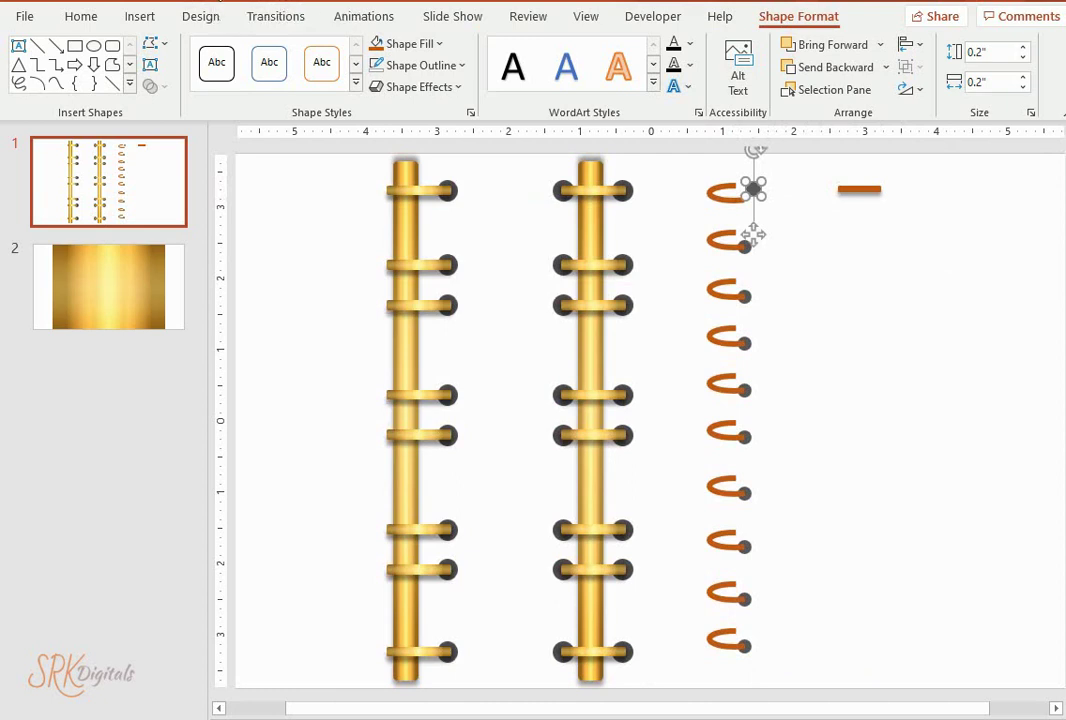
key(ctrl+z)
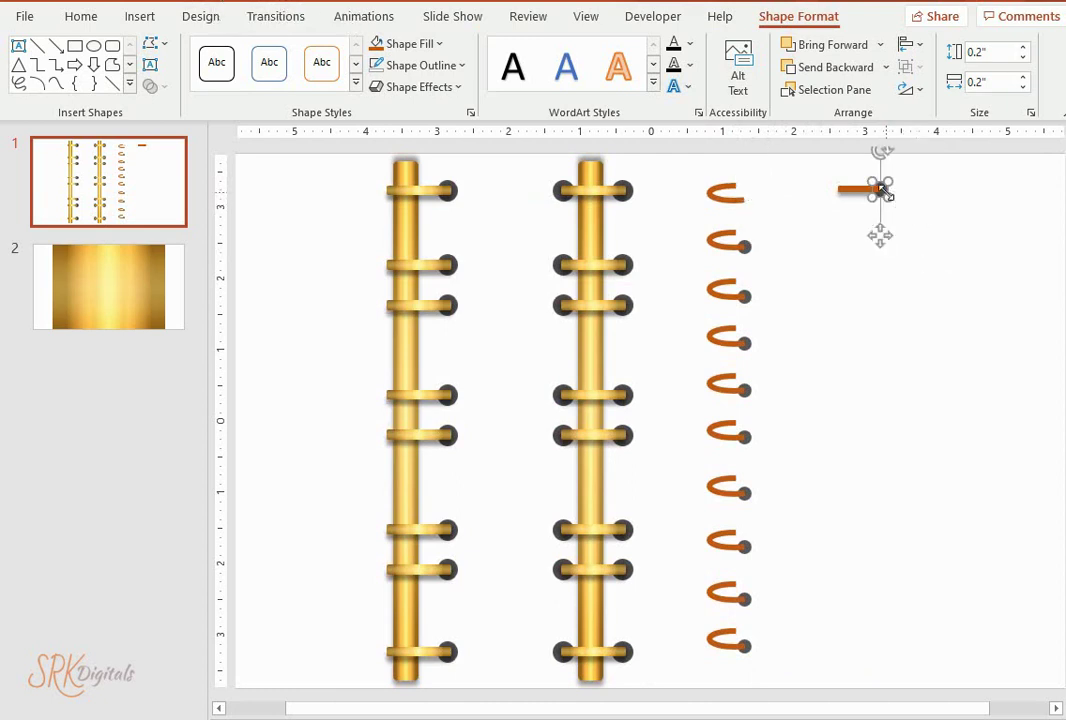
drag(880, 190, 880, 236)
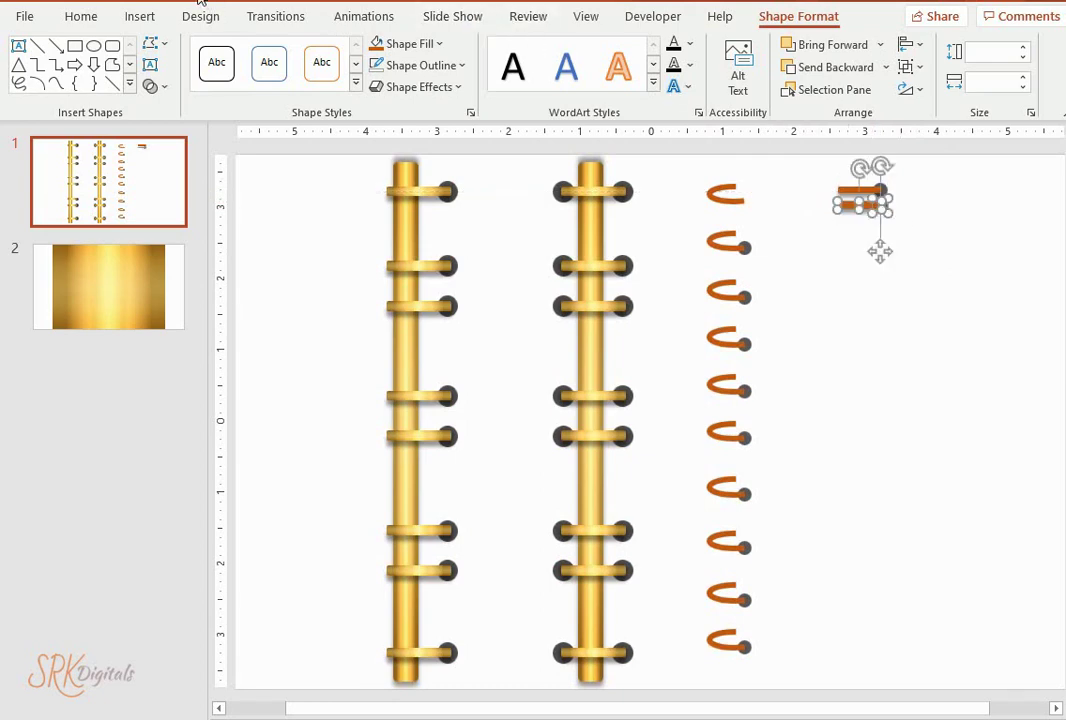
click(957, 221)
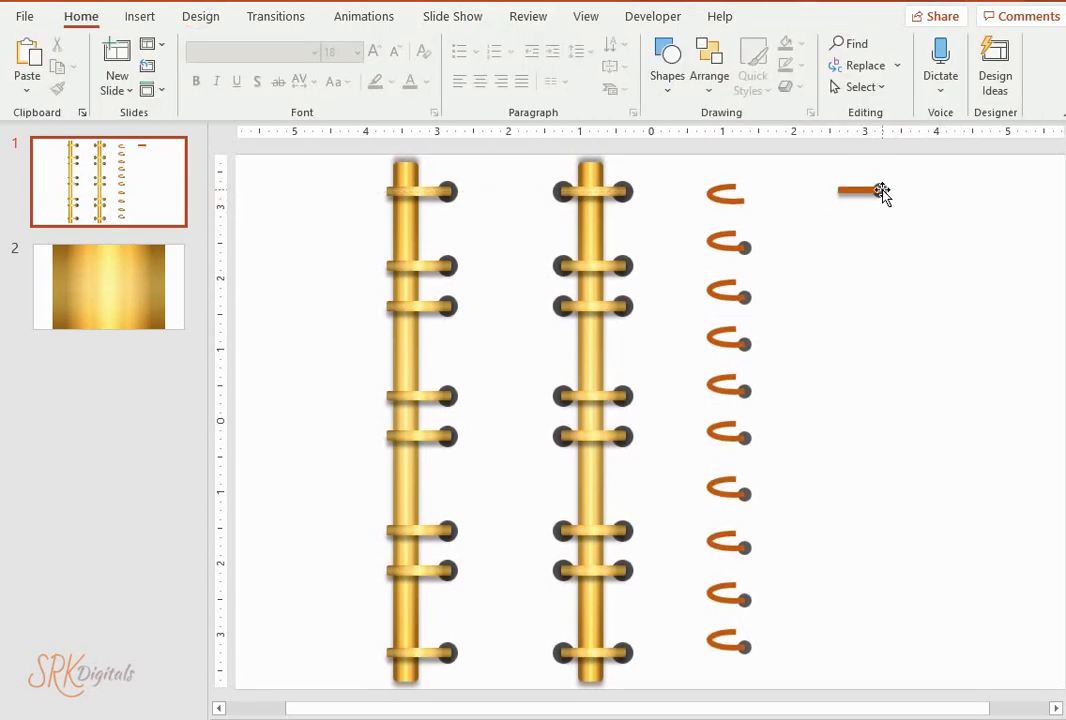
click(880, 190)
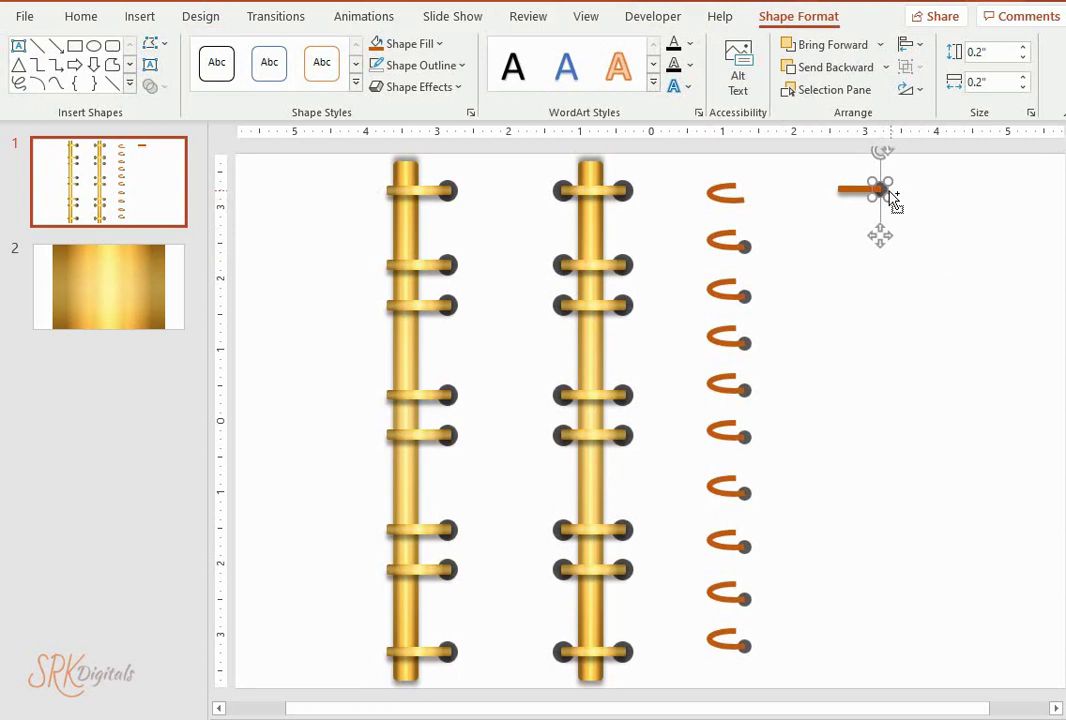
mouse_move(880, 208)
mouse_down()
mouse_move(762, 217)
mouse_move(741, 201)
mouse_up()
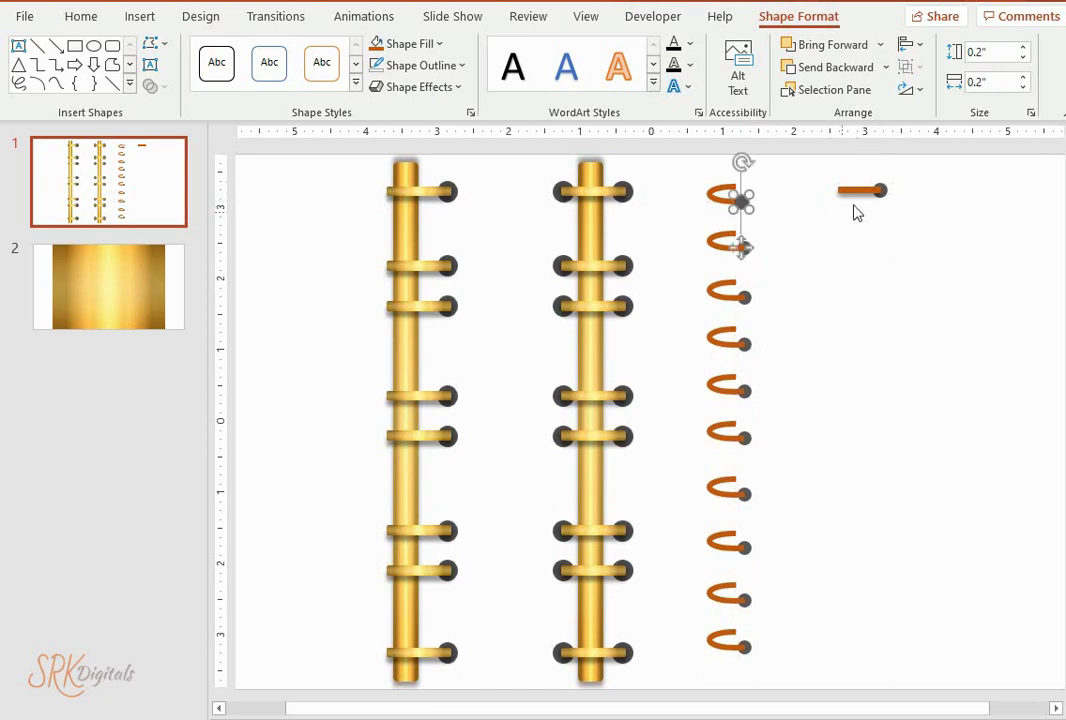
click(886, 67)
click(846, 119)
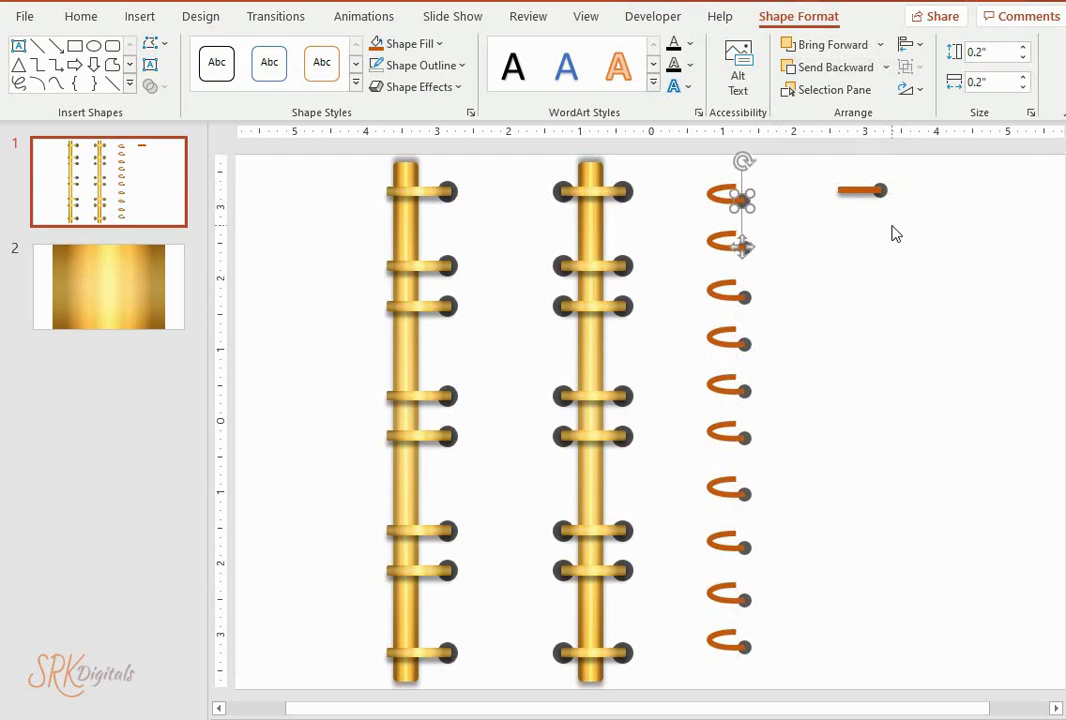
- Copy the dot to the bar's left end and send it to the back
click(886, 191)
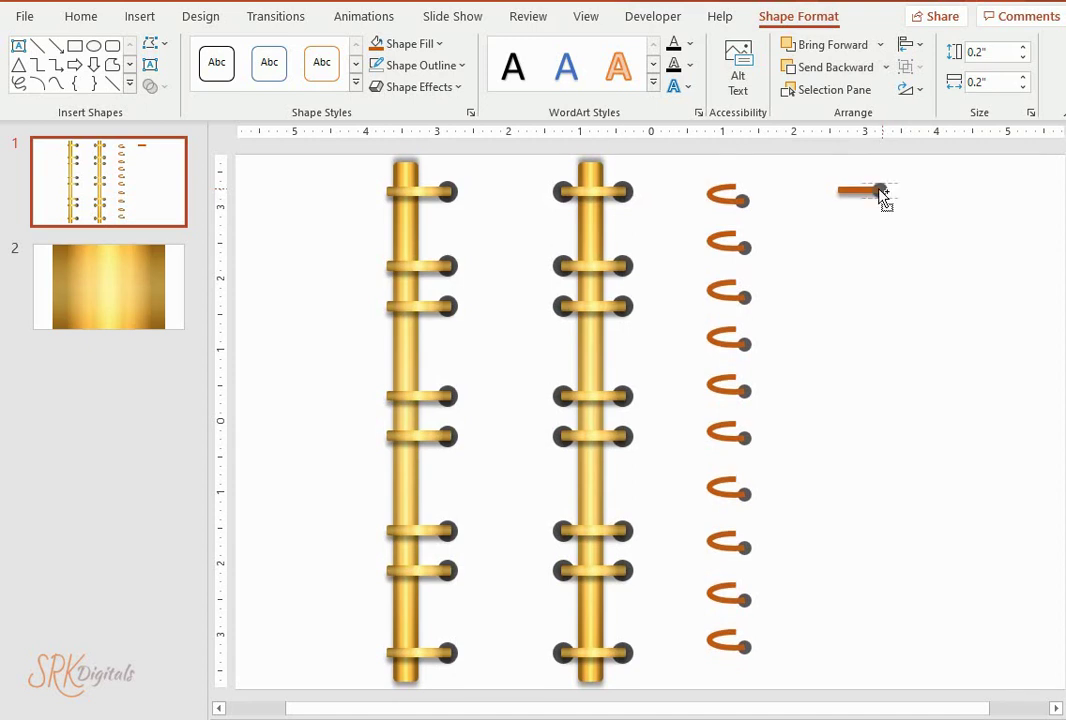
drag(884, 193, 846, 196)
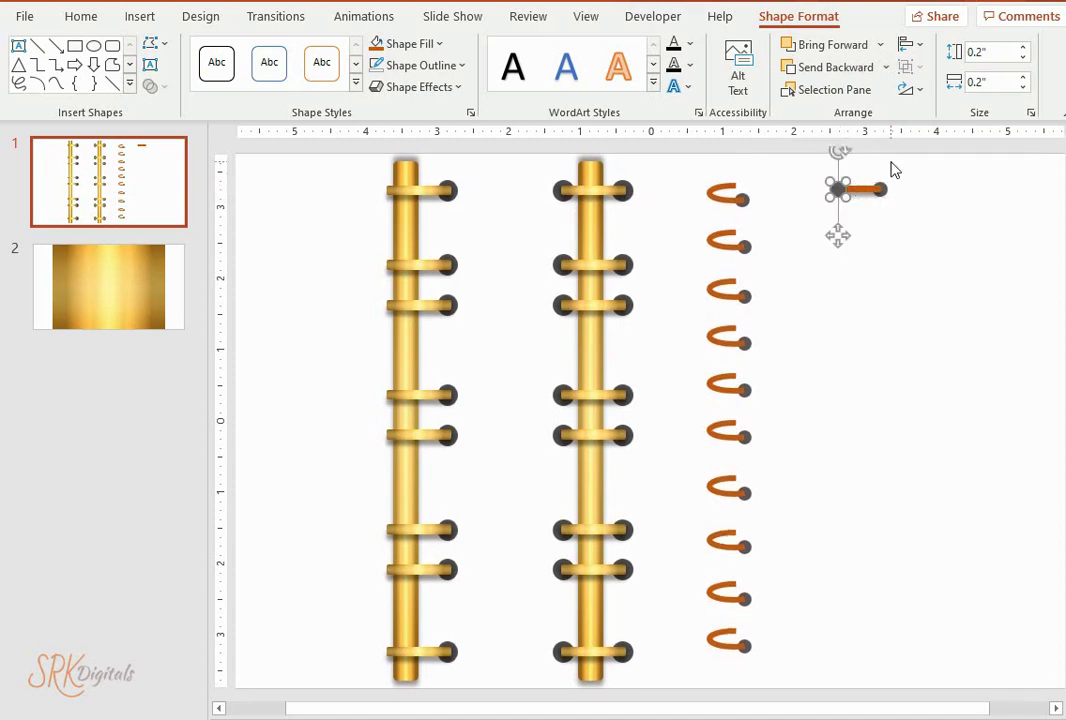
click(885, 68)
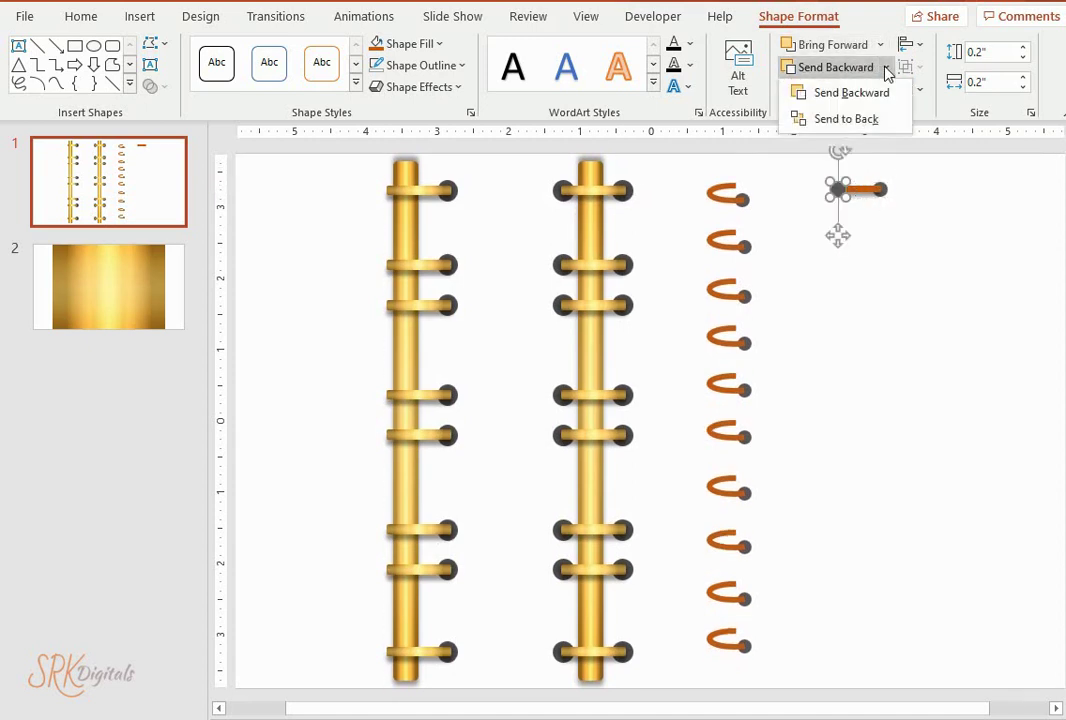
click(858, 120)
click(945, 221)
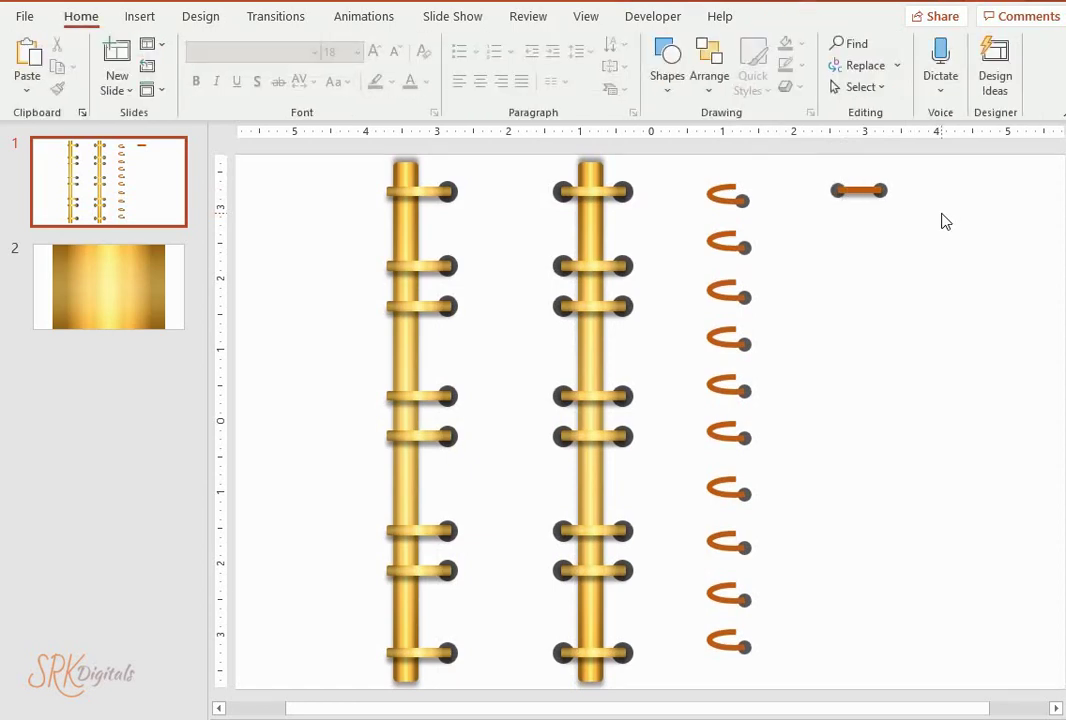
- Copy the knob-ended bar ring down the slide until ten bars sit level with the hooks
mouse_move(904, 172)
mouse_down()
mouse_move(810, 212)
mouse_move(815, 195)
mouse_up()
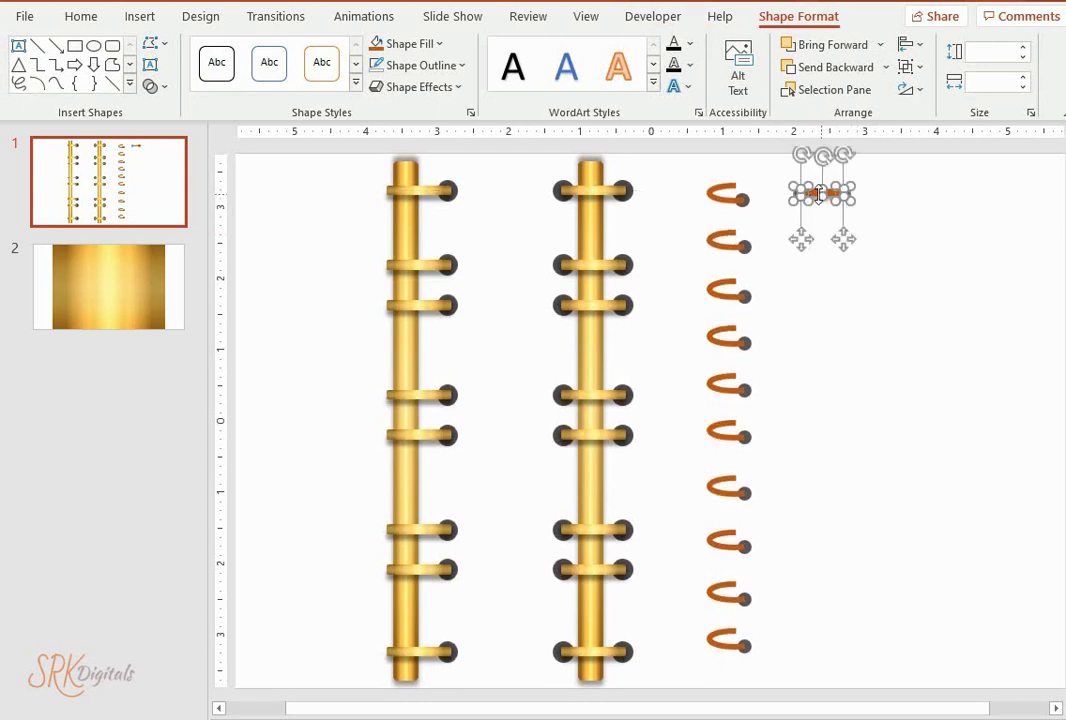
mouse_move(815, 194)
mouse_down()
mouse_move(818, 348)
mouse_move(812, 341)
mouse_move(805, 441)
mouse_move(815, 497)
mouse_up()
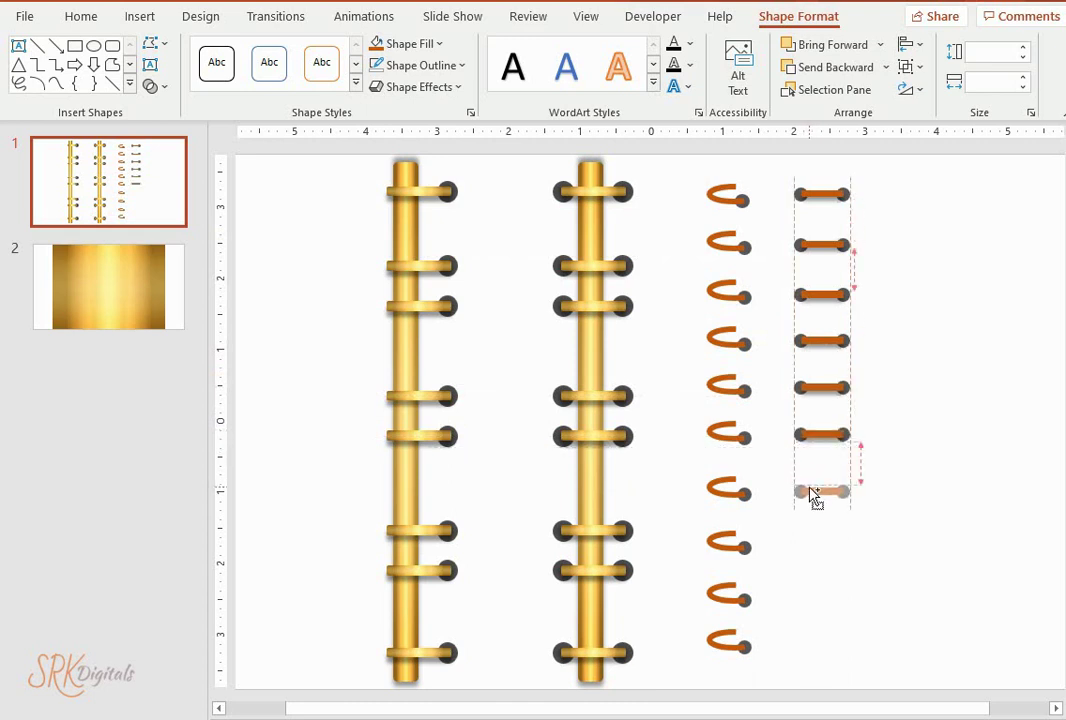
mouse_move(813, 497)
mouse_down()
mouse_move(798, 544)
mouse_move(816, 642)
mouse_up()
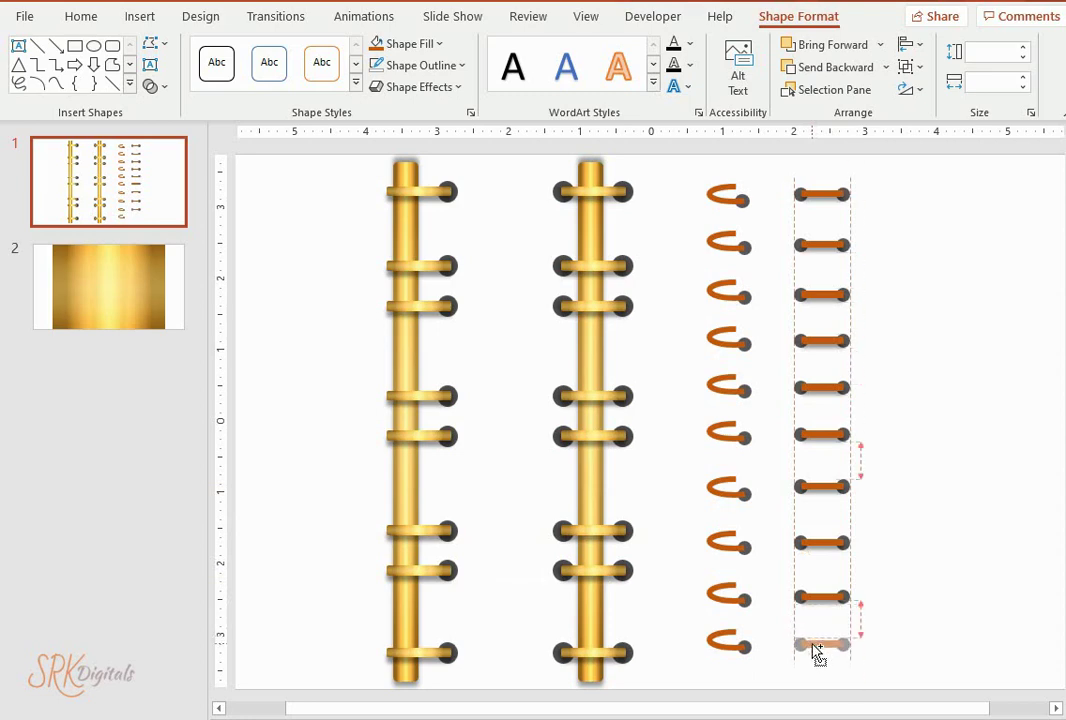
click(936, 477)
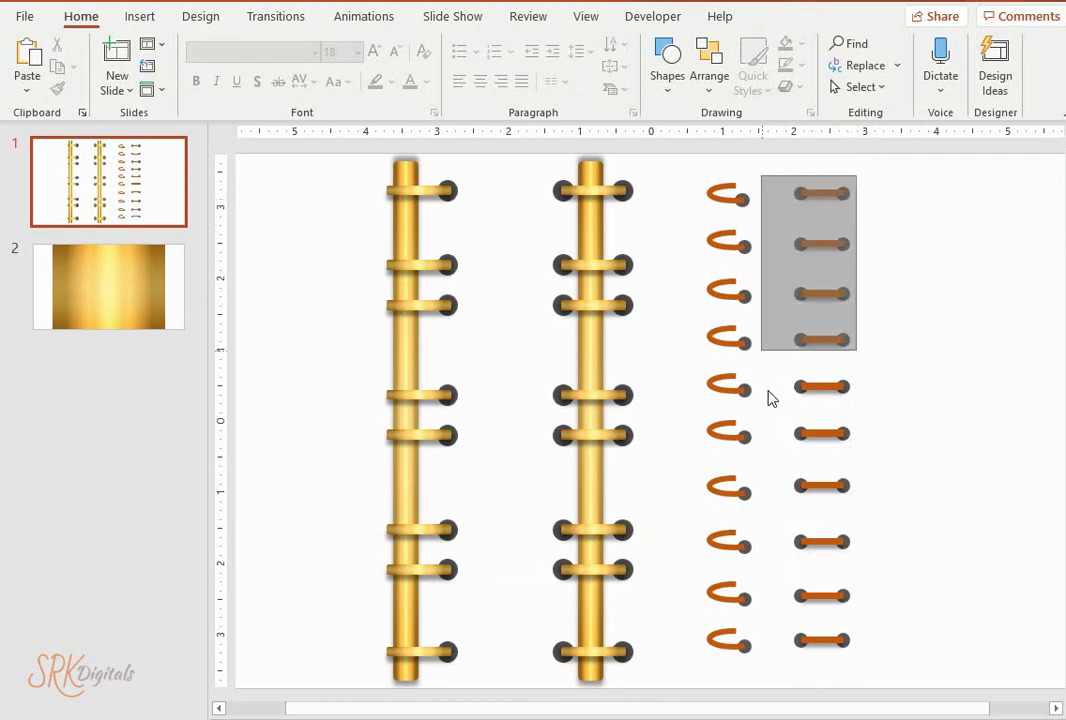
- Group the ten orange bar rings into a single object
drag(862, 179, 796, 668)
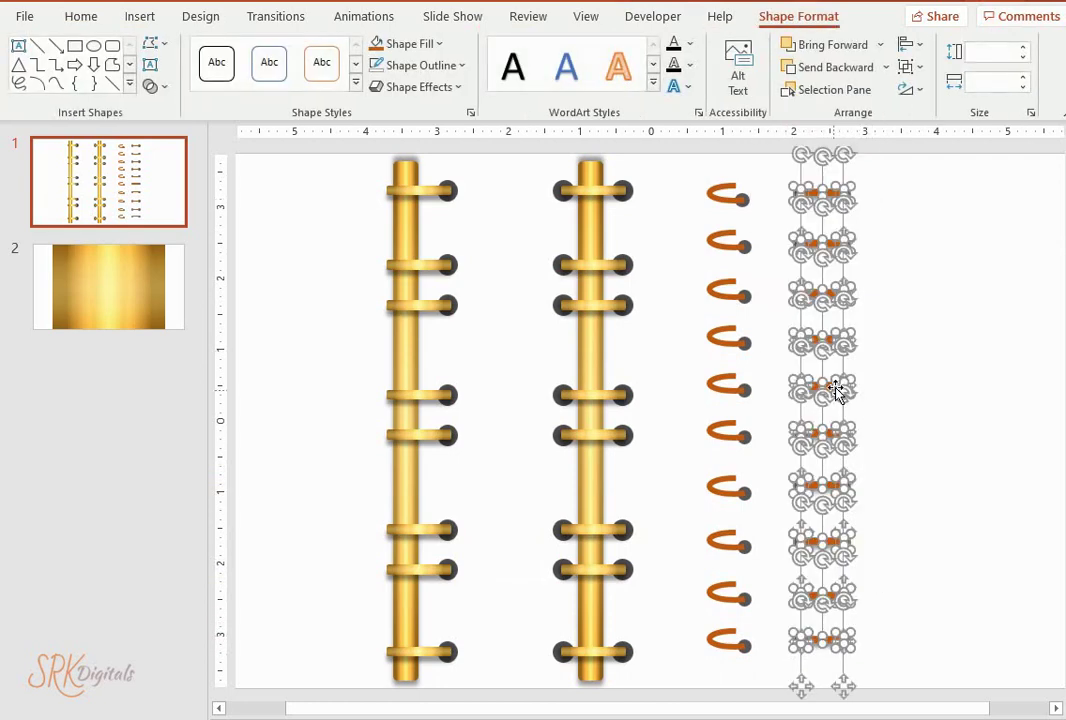
right_click(842, 392)
mouse_move(940, 159)
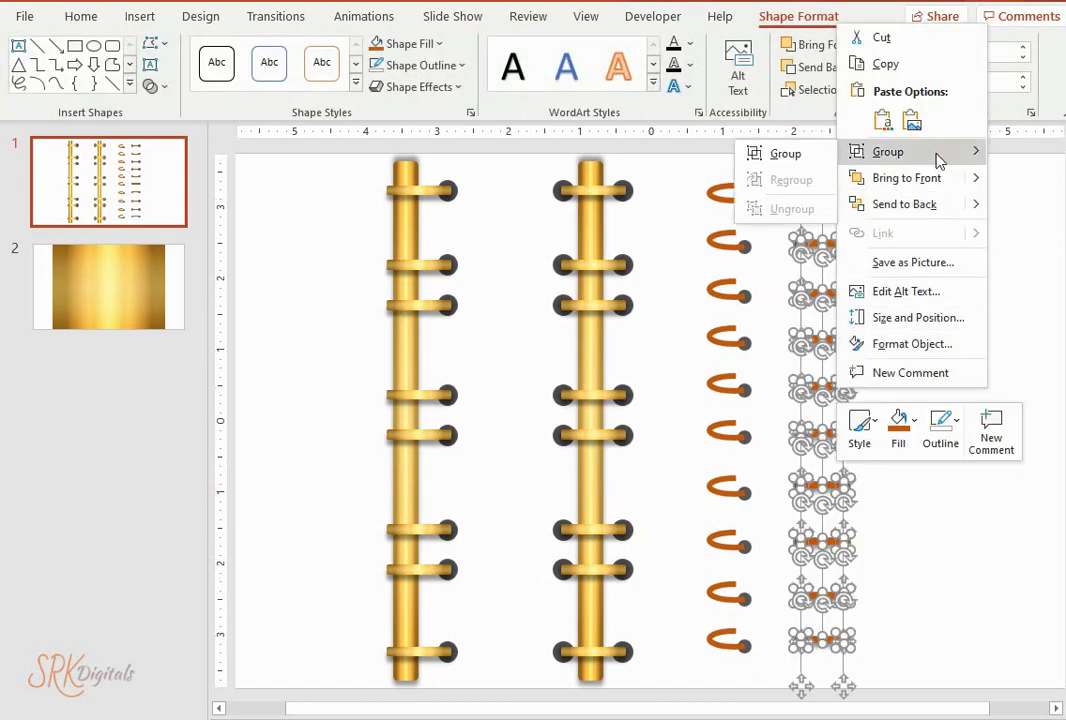
click(760, 156)
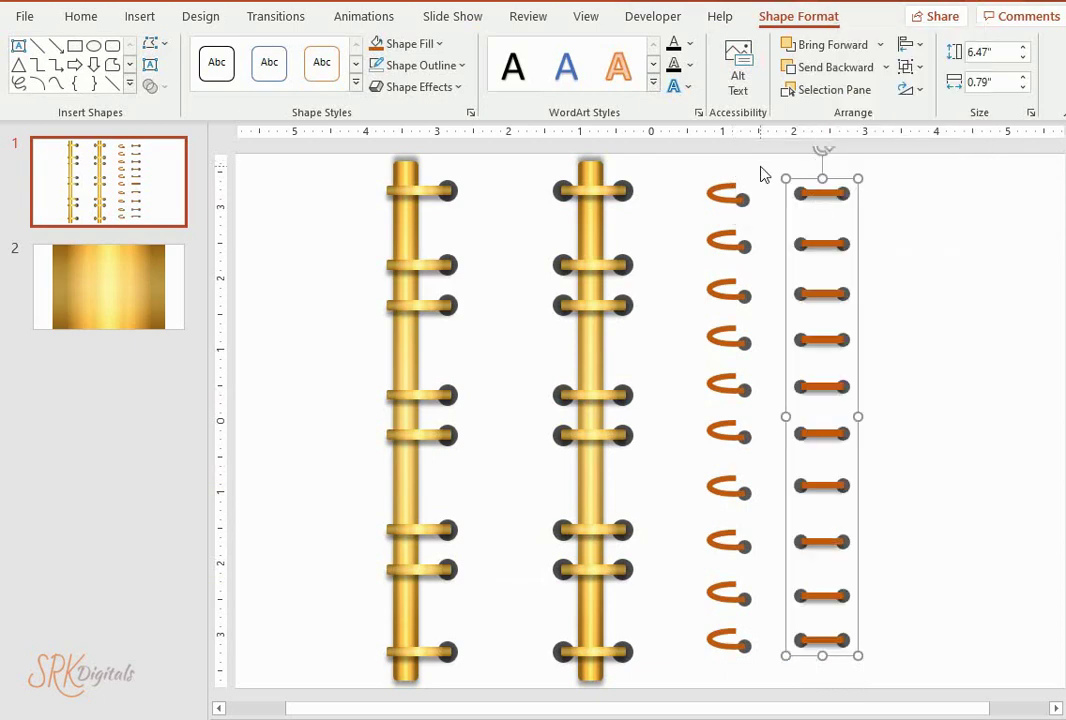
click(766, 174)
- Group the column of spiral arcs and their dots into one object
mouse_move(777, 168)
mouse_down()
mouse_move(697, 291)
mouse_move(699, 668)
mouse_up()
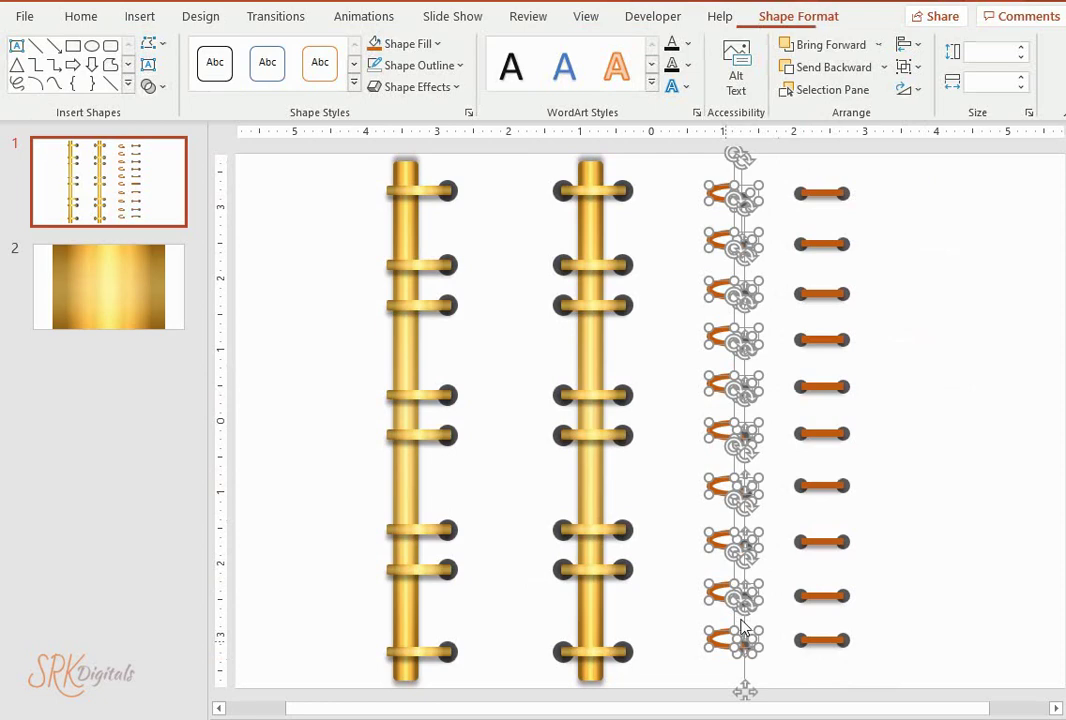
right_click(712, 291)
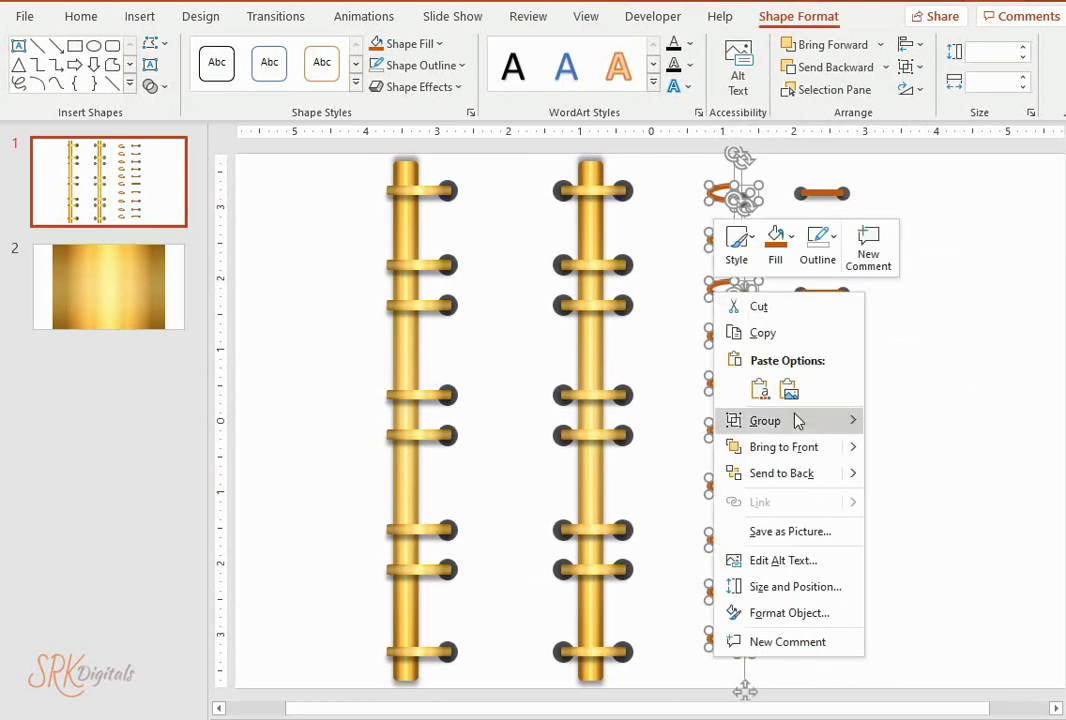
mouse_move(797, 421)
click(933, 427)
click(970, 367)
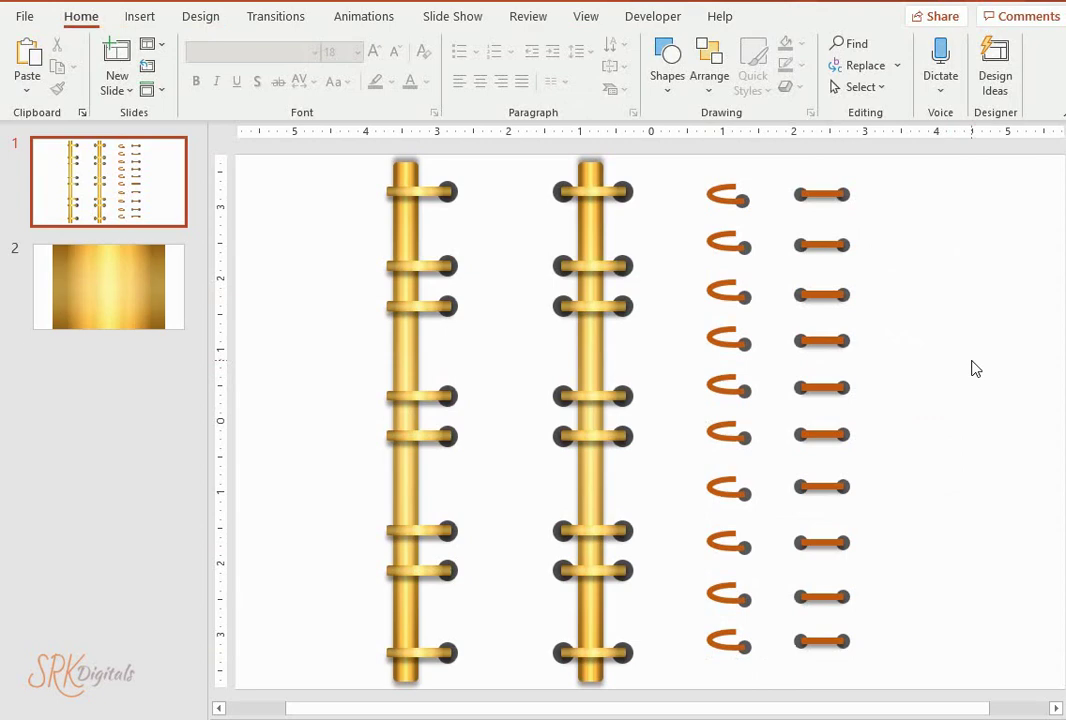
- Save the left golden binder pole as a picture, then bring up the second pole's options
click(419, 186)
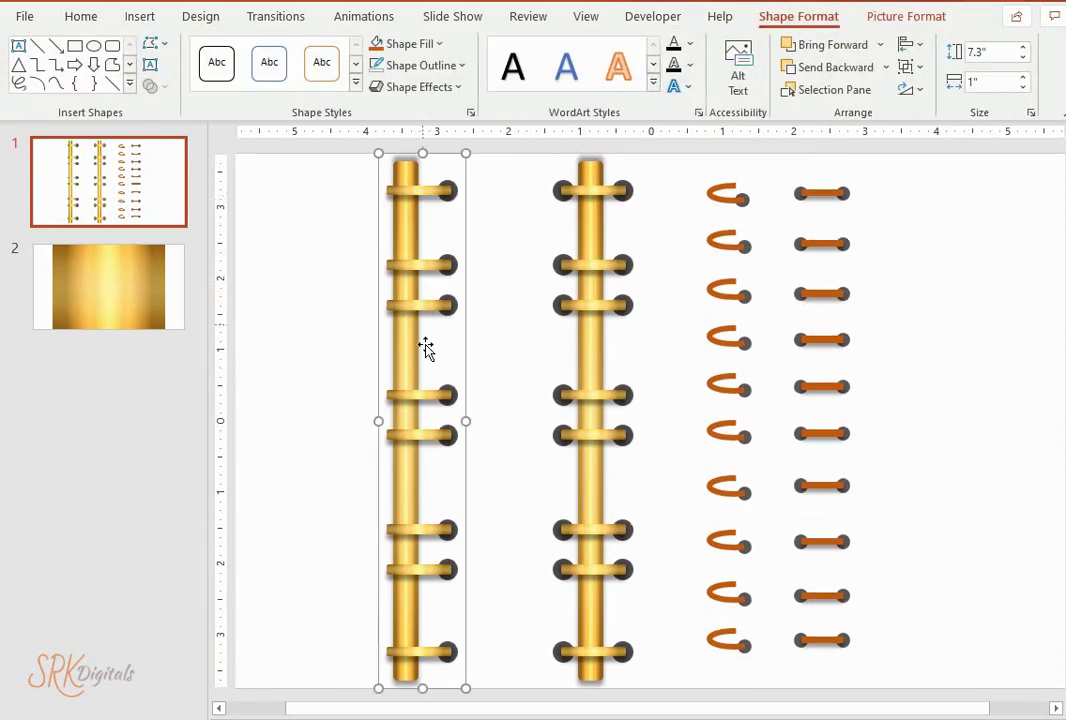
right_click(468, 396)
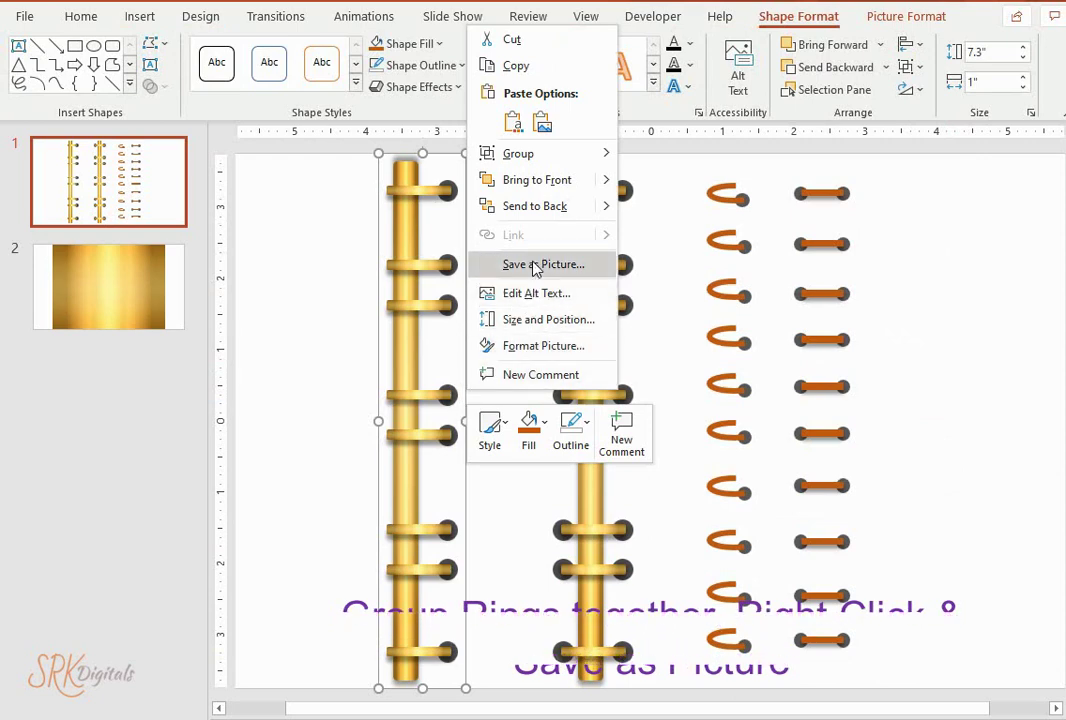
click(638, 267)
click(620, 265)
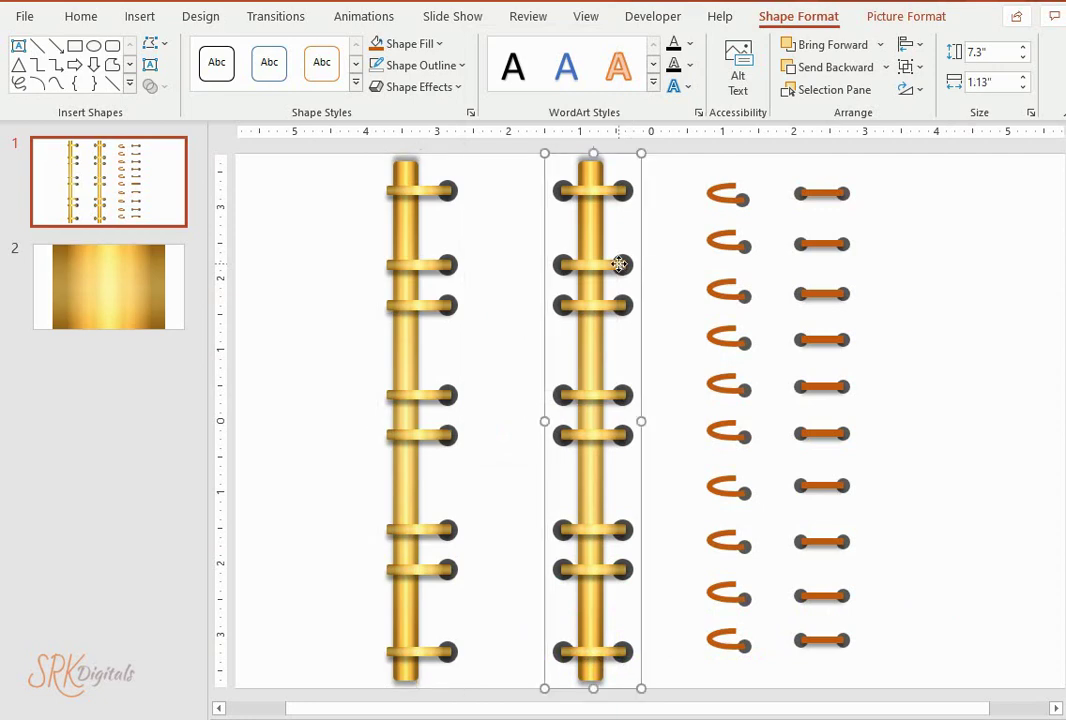
right_click(621, 265)
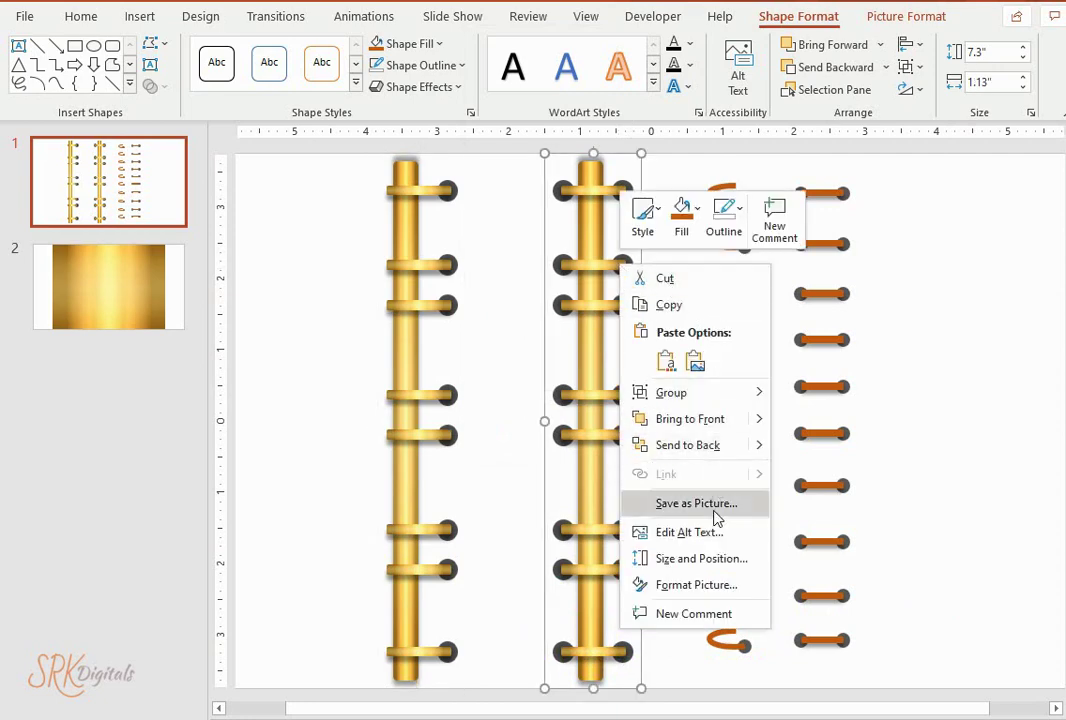